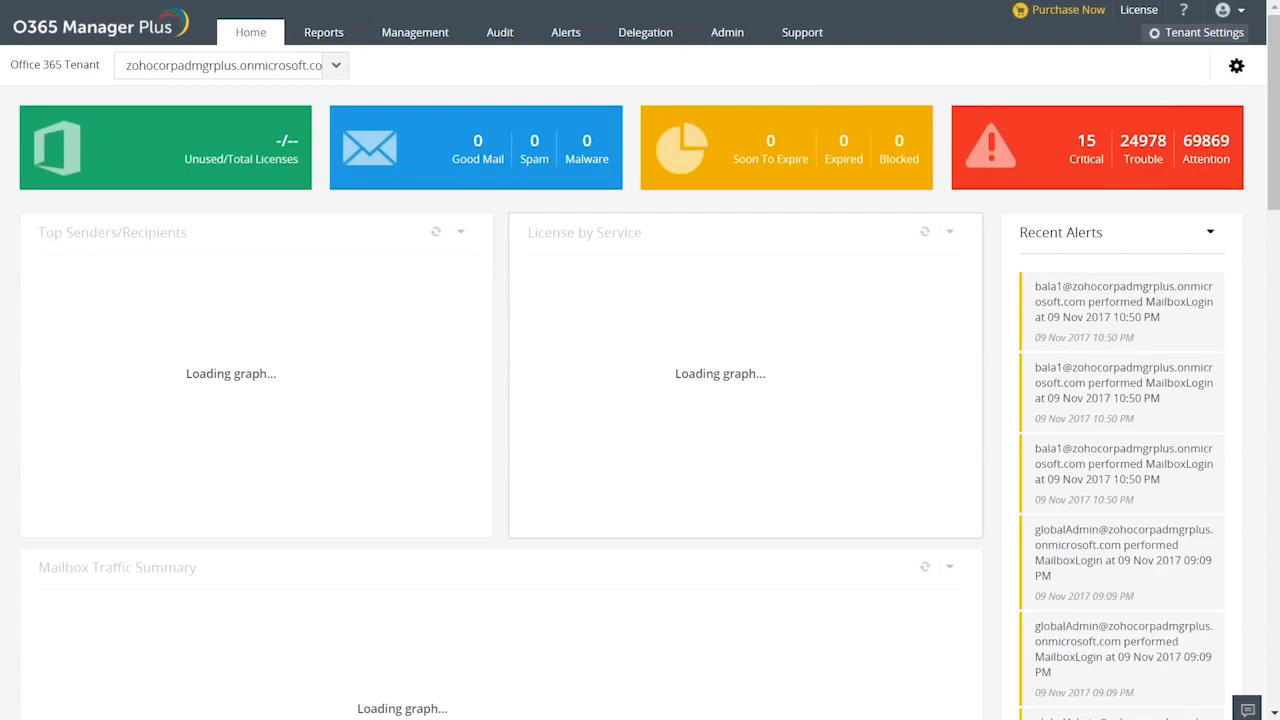
scroll(700, 358, down, 1)
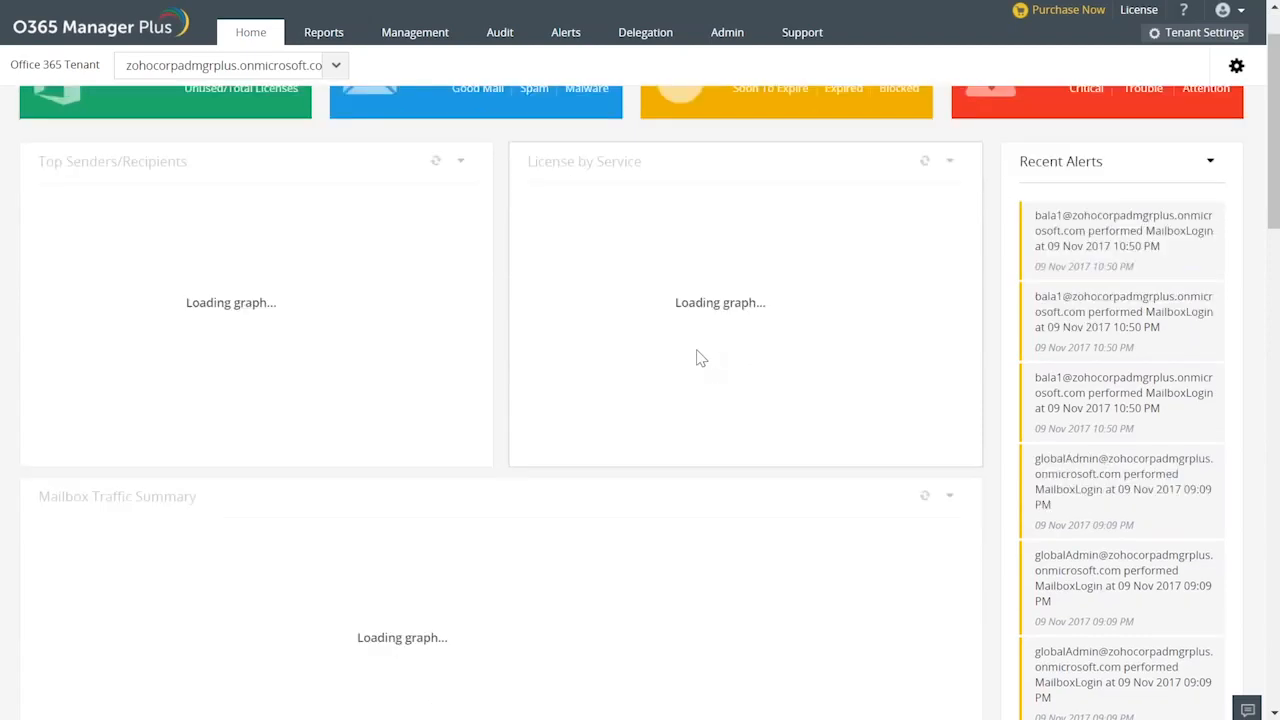
scroll(698, 358, down, 1)
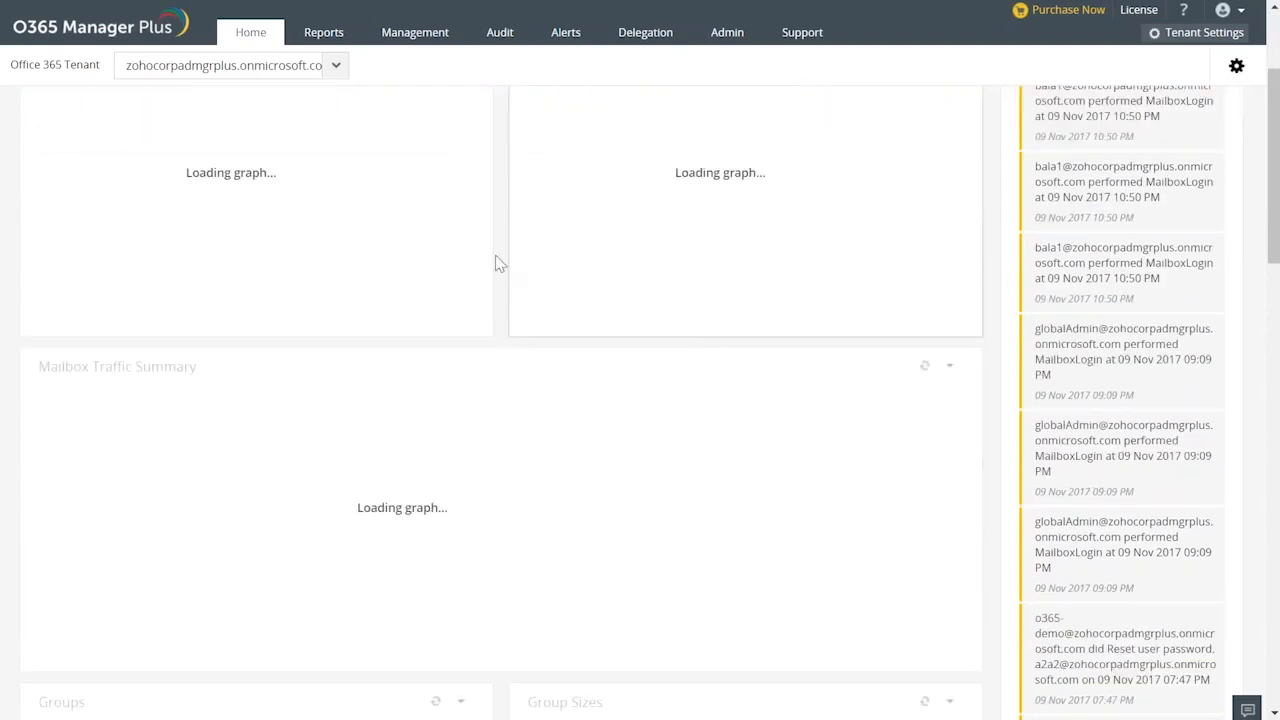
scroll(509, 266, down, 1)
scroll(510, 268, up, 3)
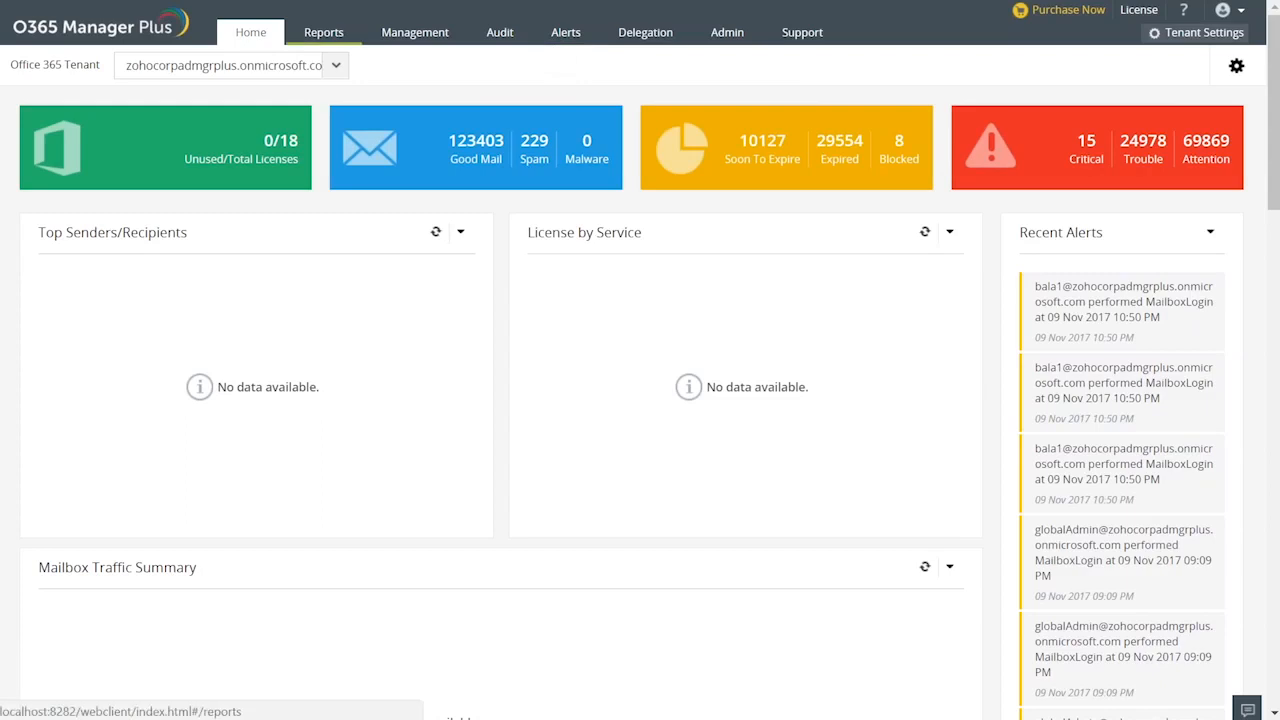
Open the Recent Logon Failure report among the Azure Active Directory user logon reports.
click(323, 32)
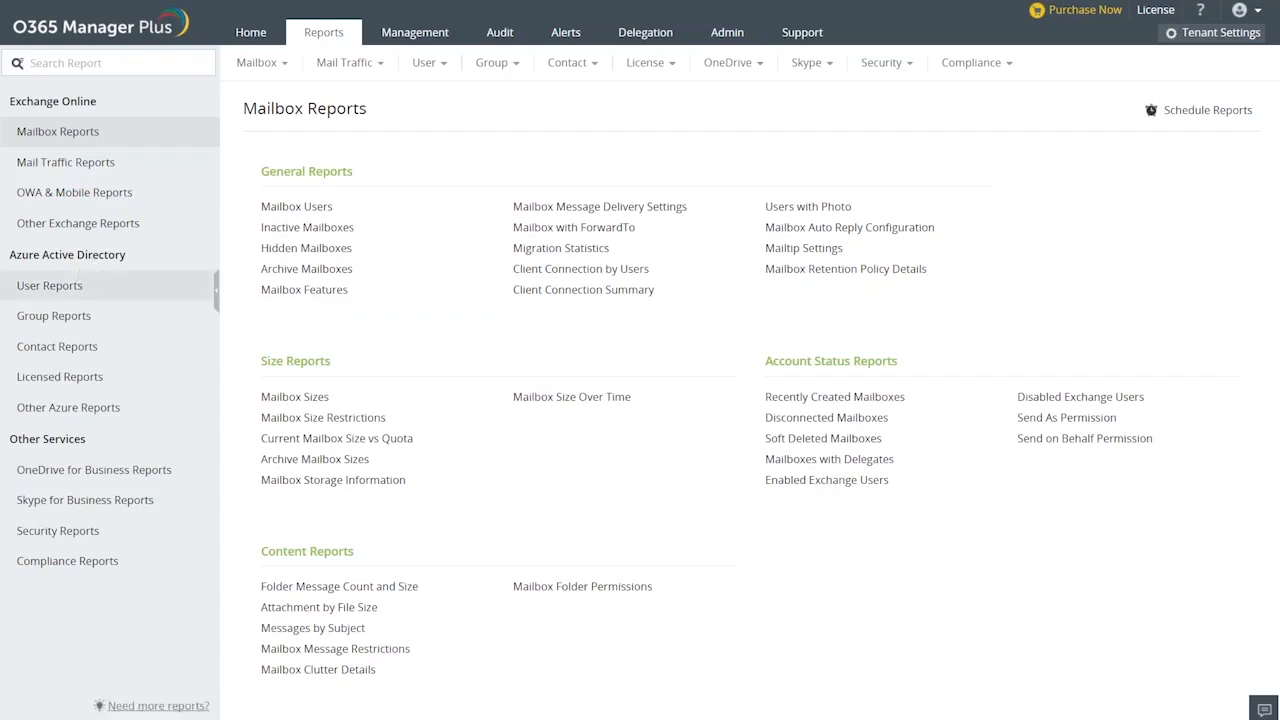
click(50, 286)
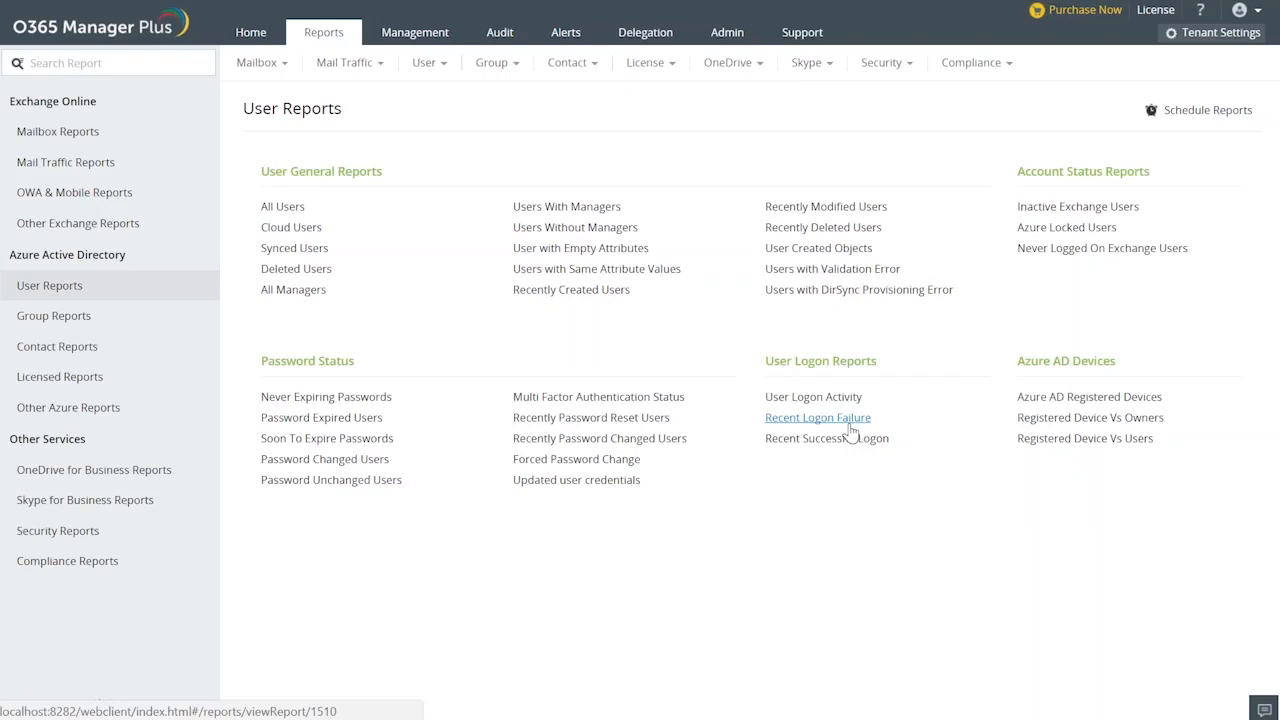
click(866, 419)
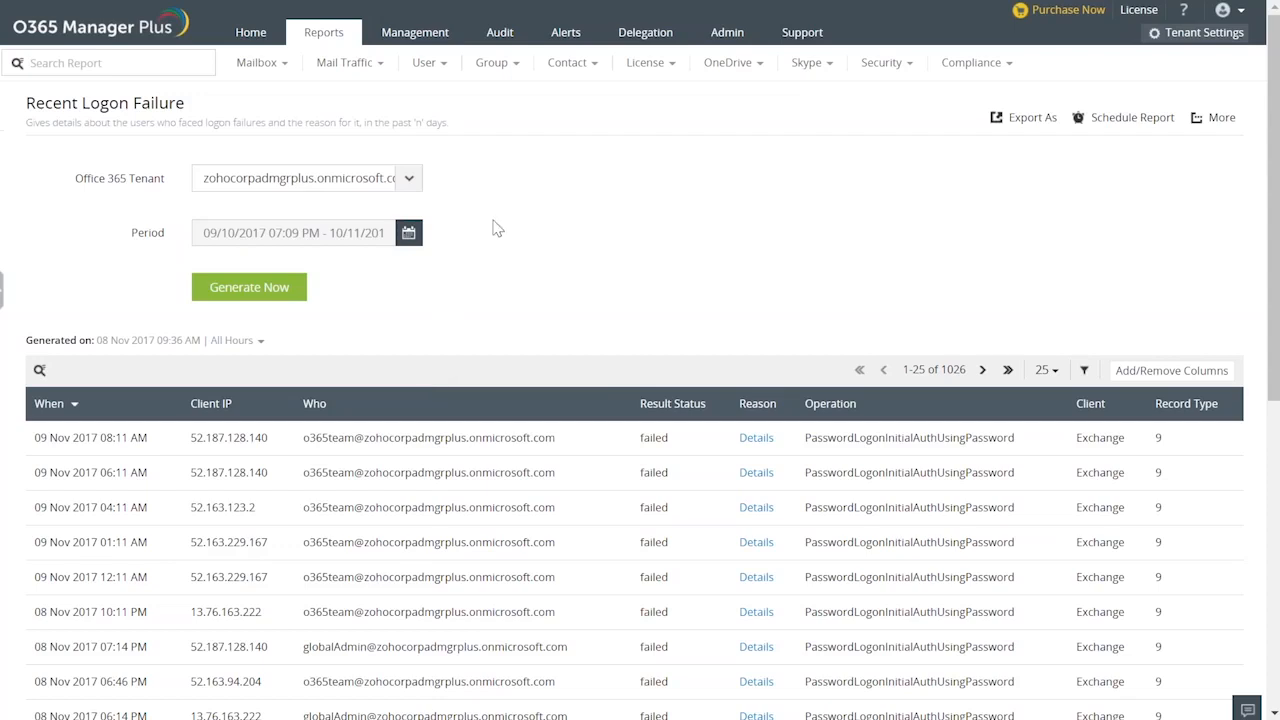
Open the Disable Exchange Mailbox management task and search for mailboxes by a user's name.
click(415, 33)
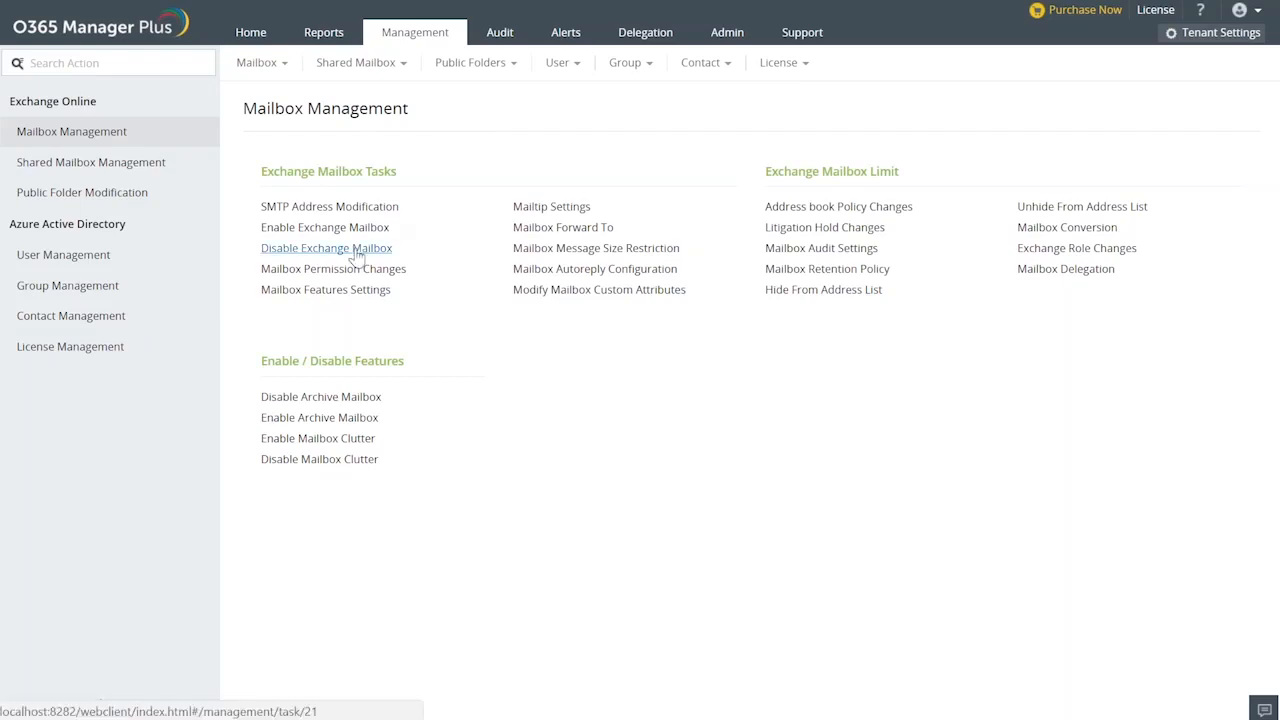
click(356, 256)
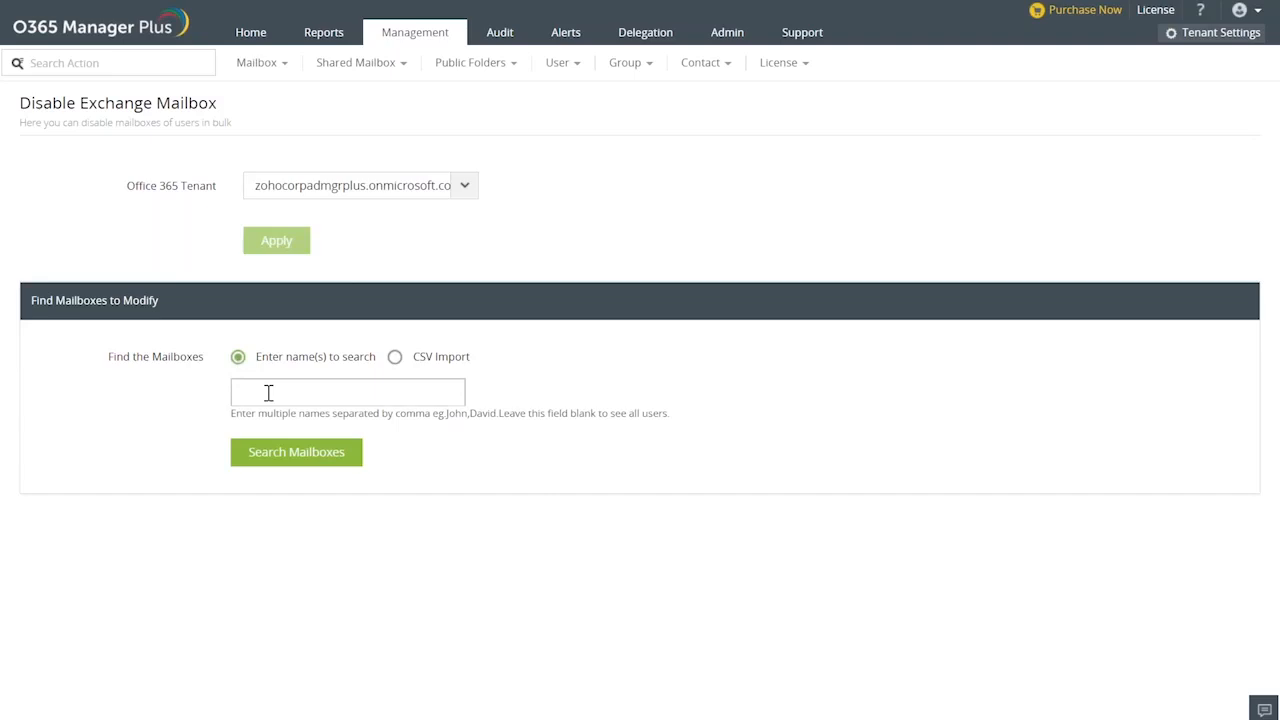
text(anu)
click(290, 460)
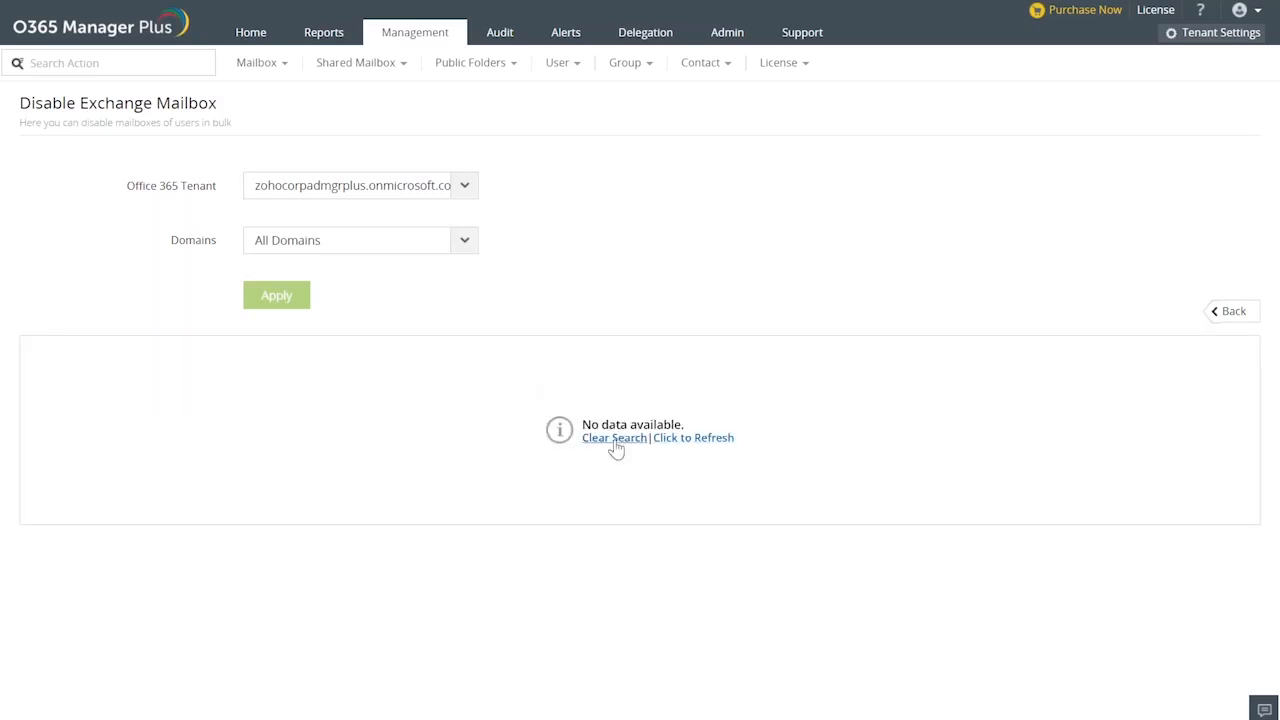
Shorten the mailbox search text to "a", search again, and disable the second listed user's Exchange mailbox.
click(688, 442)
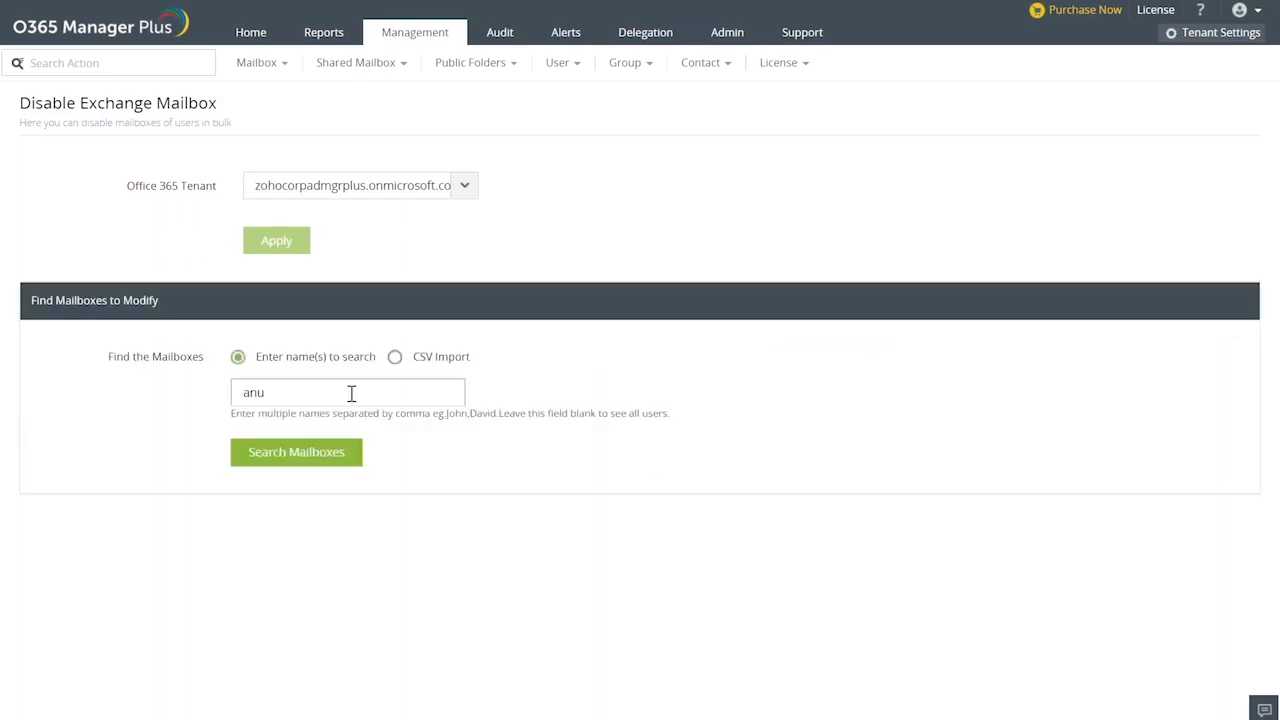
key(BackSpace)
key(BackSpace)
key(Return)
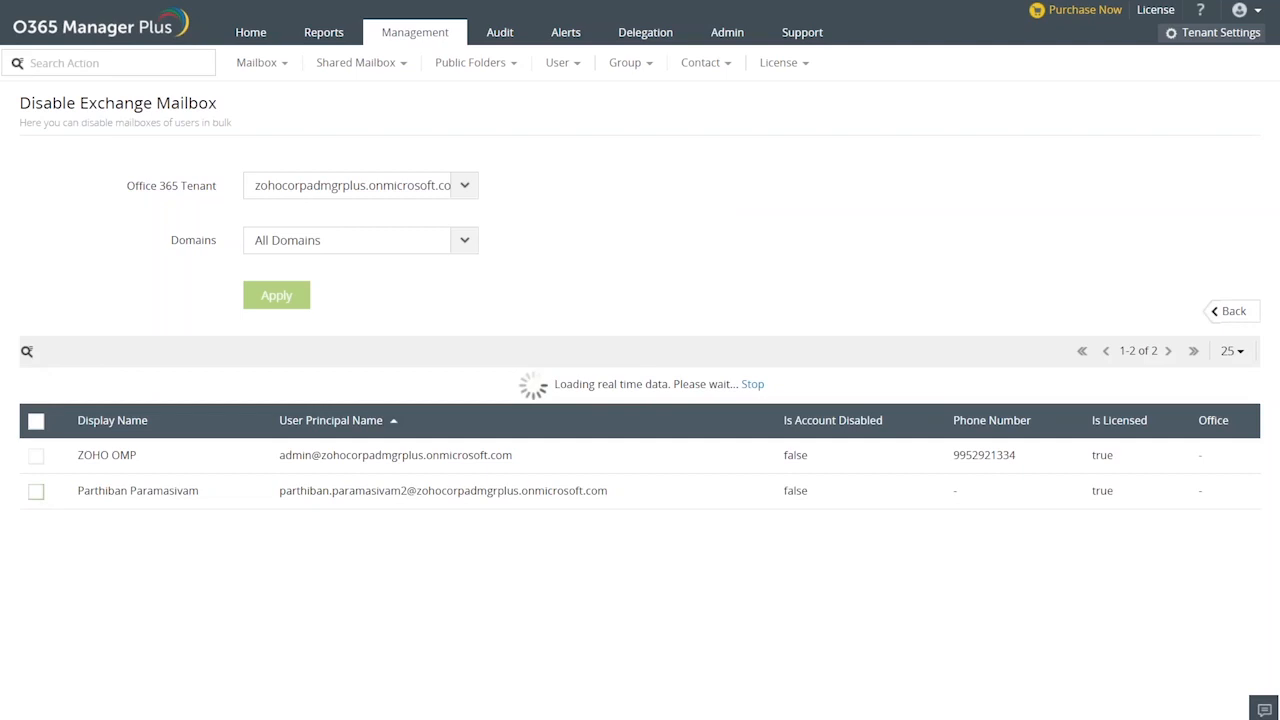
click(37, 495)
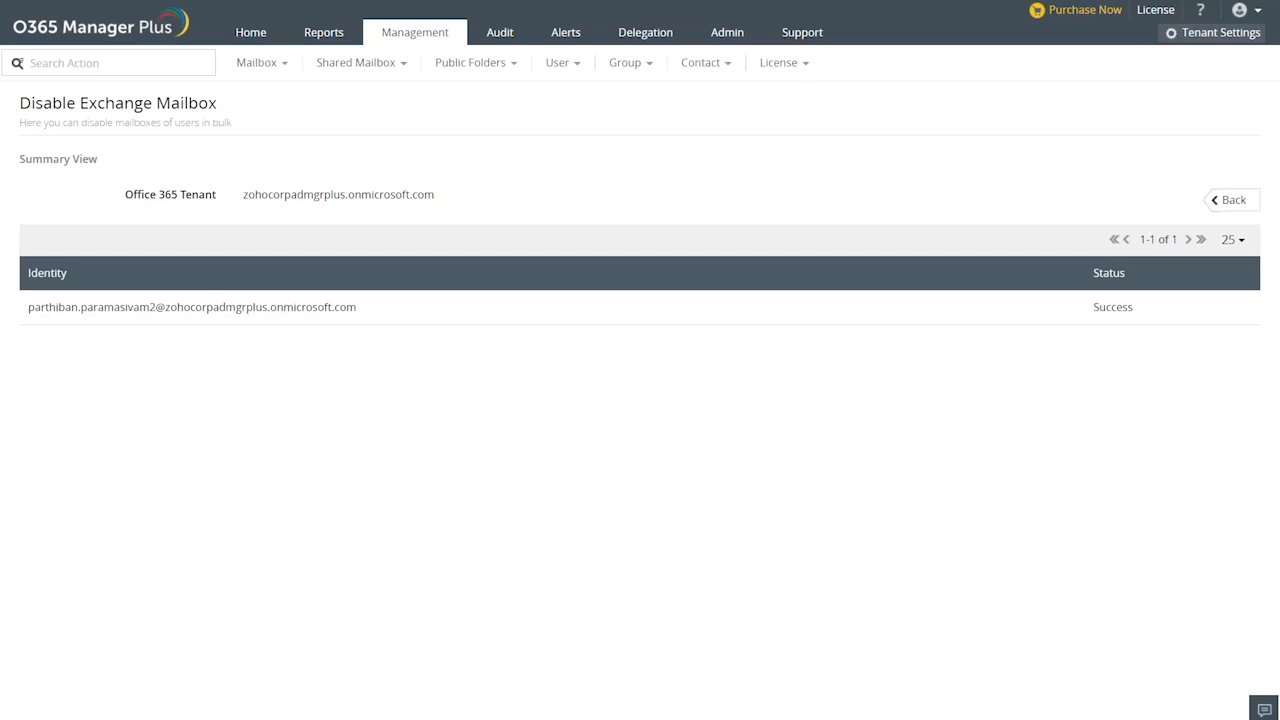
Return from the summary to the mailbox lookup form and switch its lookup method to CSV Import.
click(1218, 202)
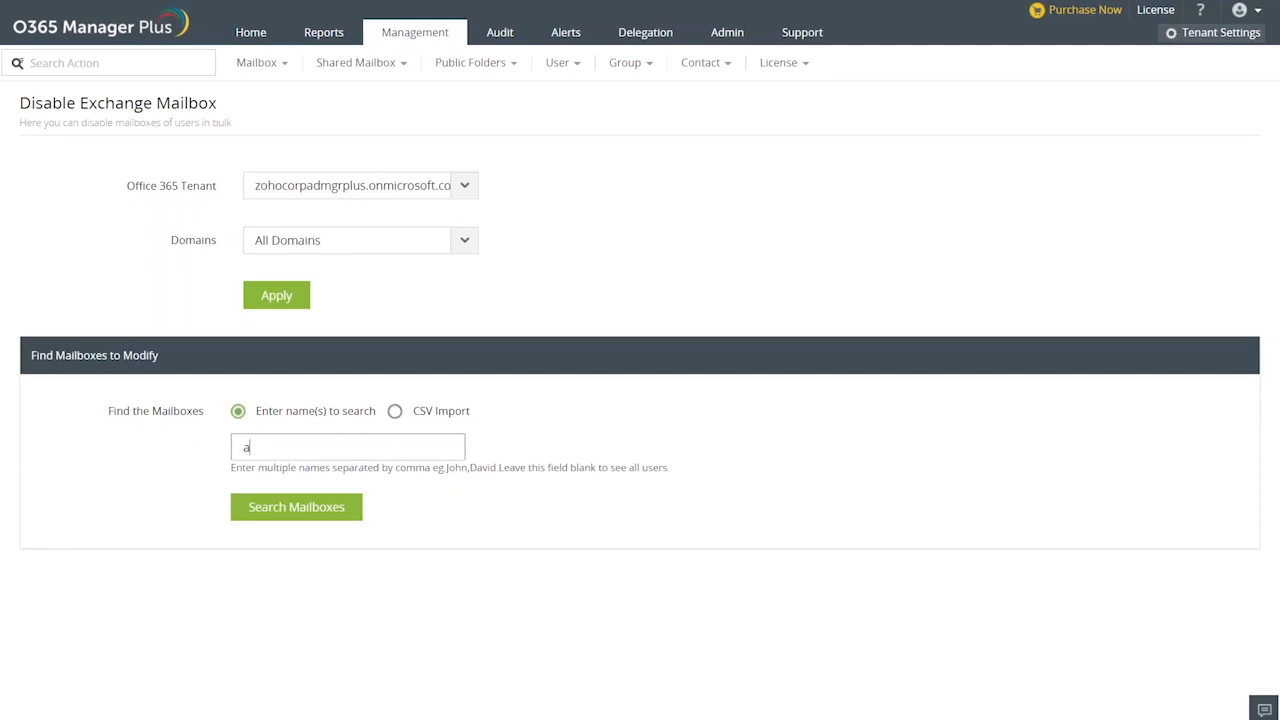
click(395, 413)
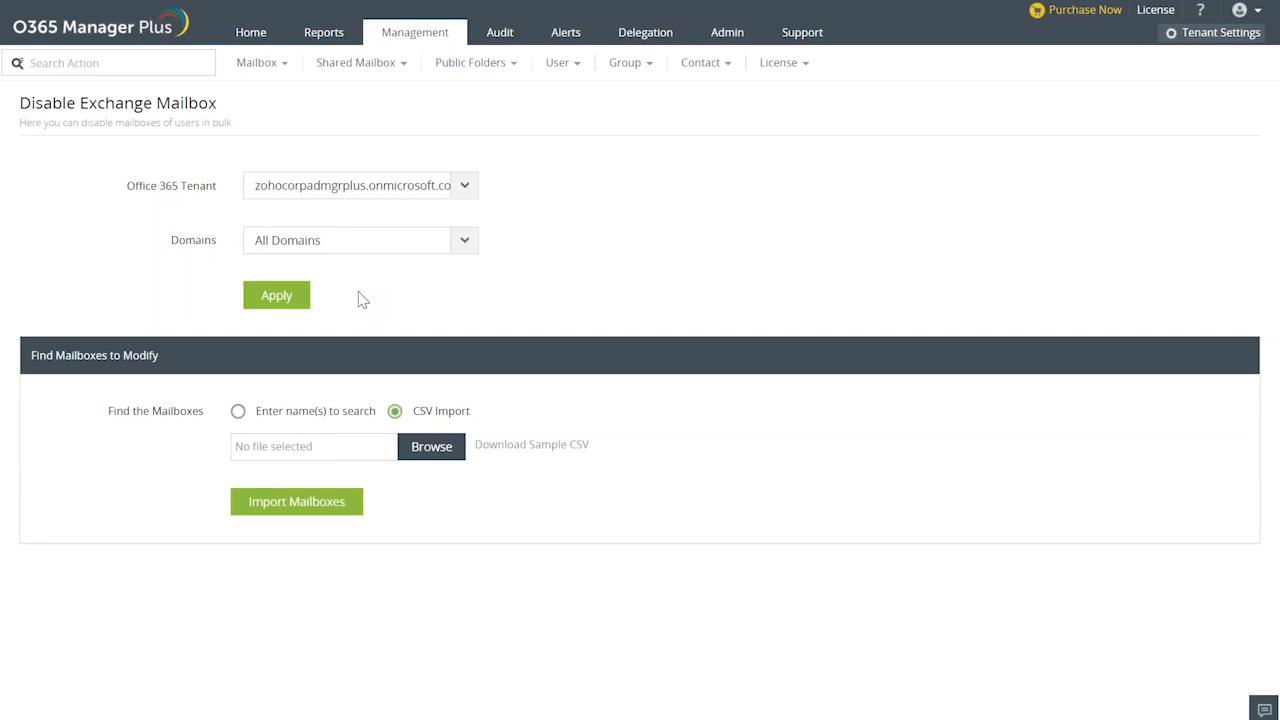
key(alt+Tab)
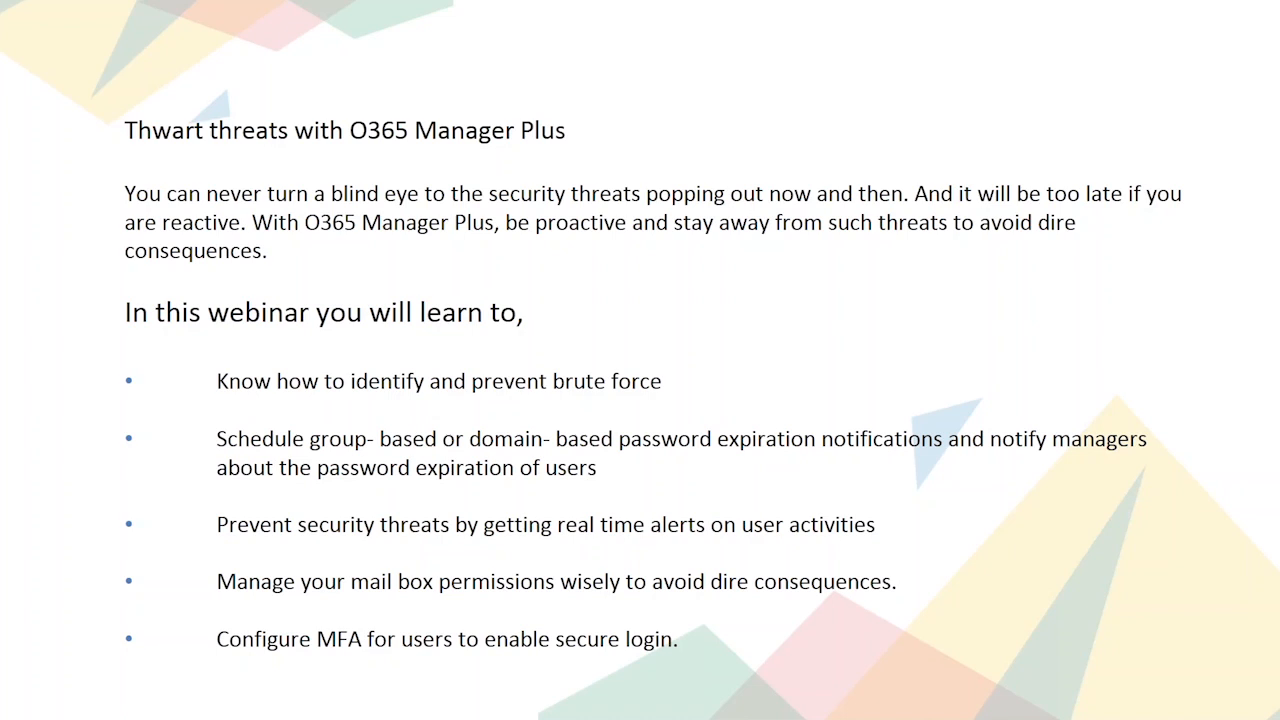
key(alt+Tab)
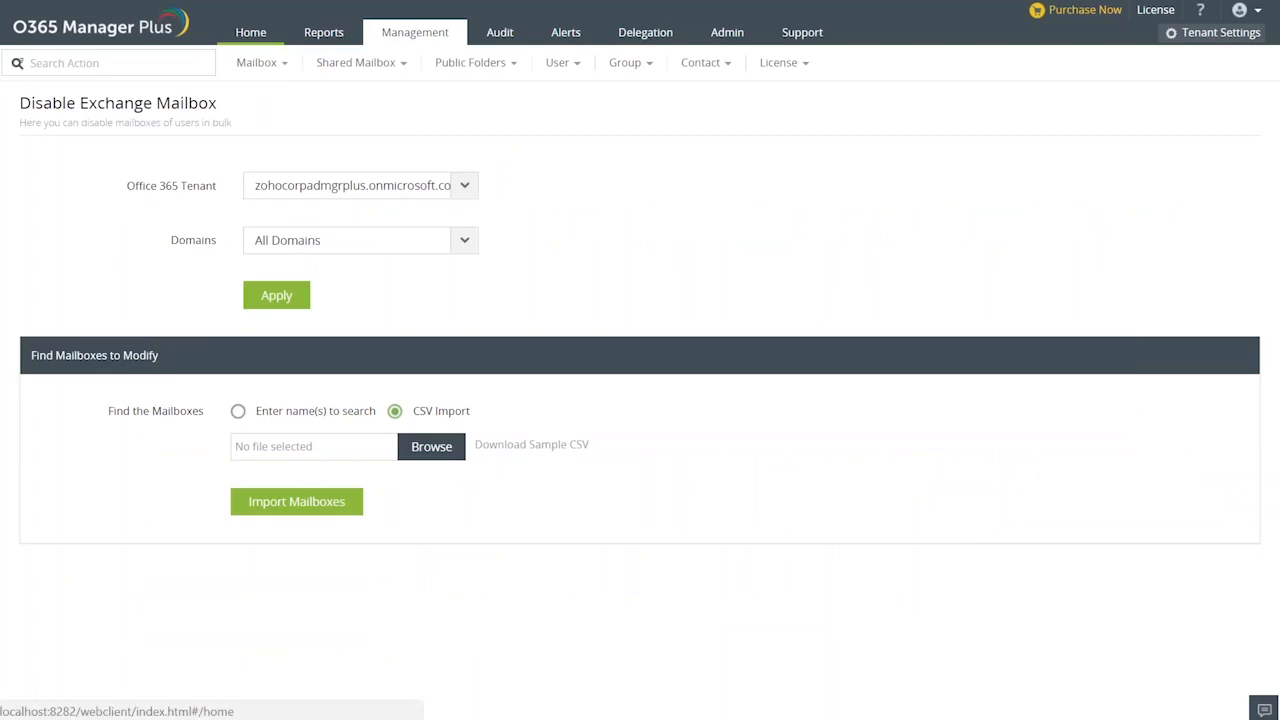
Start a new password expiry notification in the administration settings.
click(243, 36)
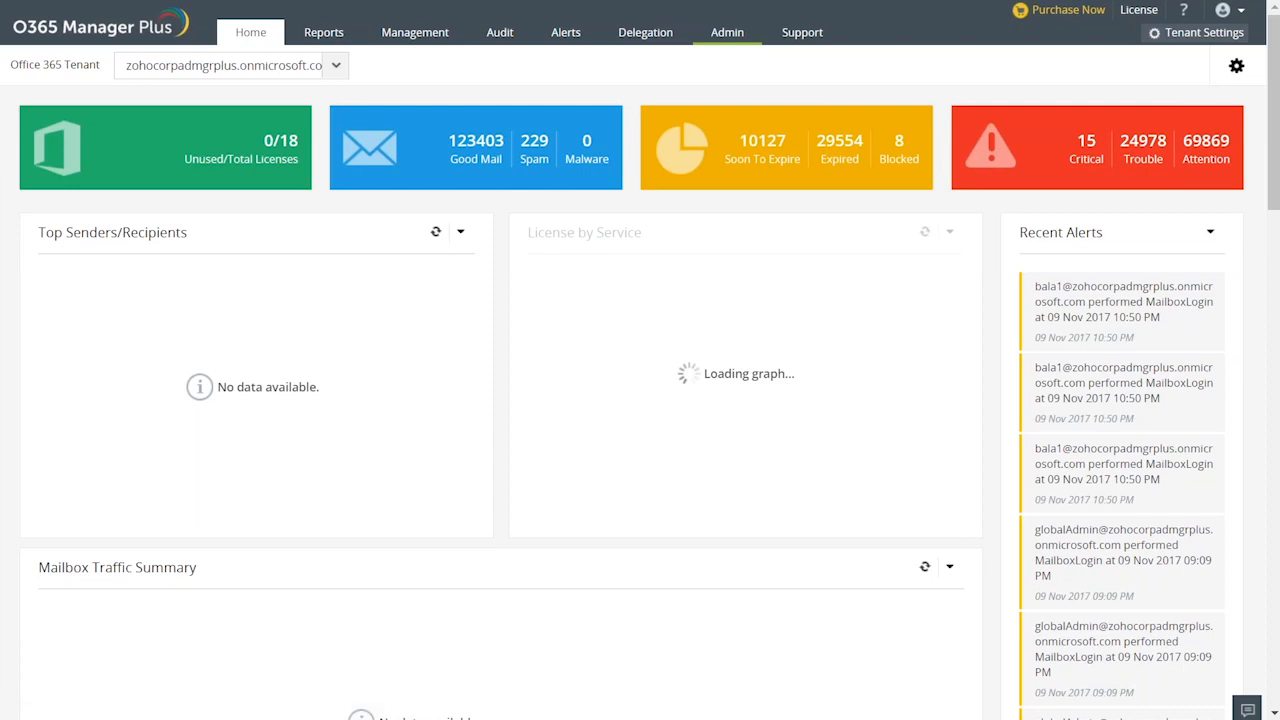
click(727, 33)
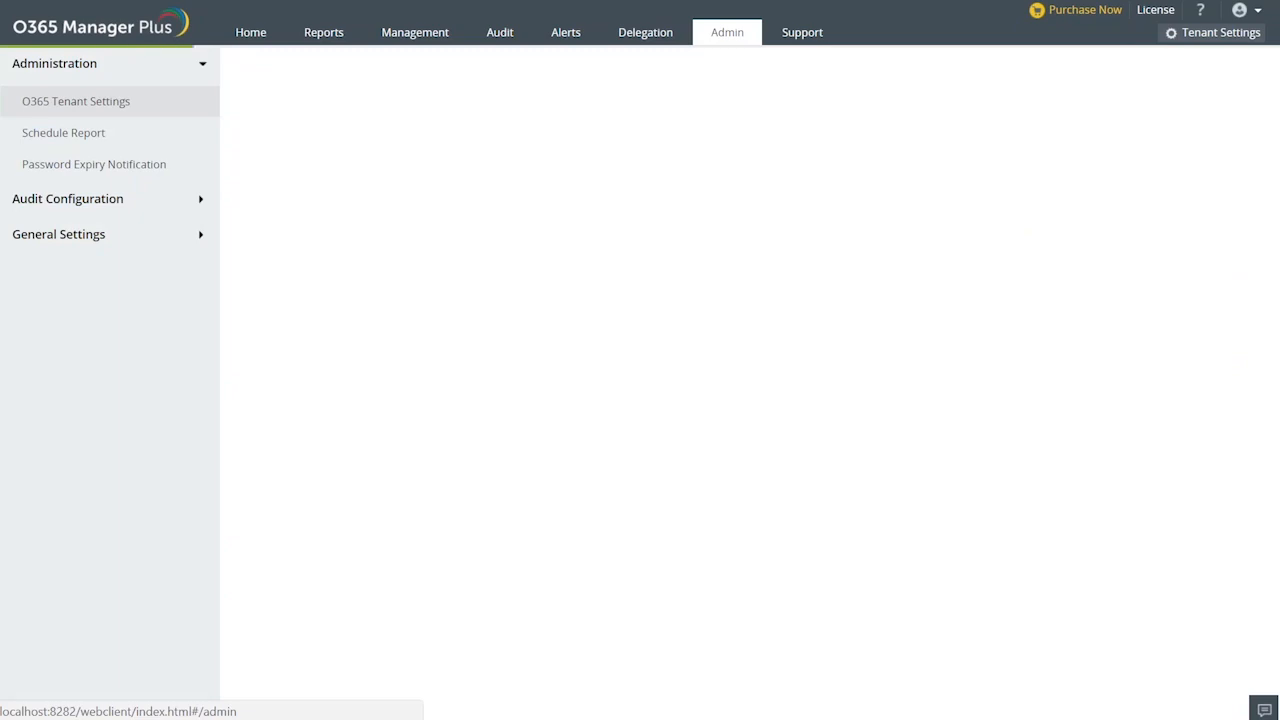
click(103, 168)
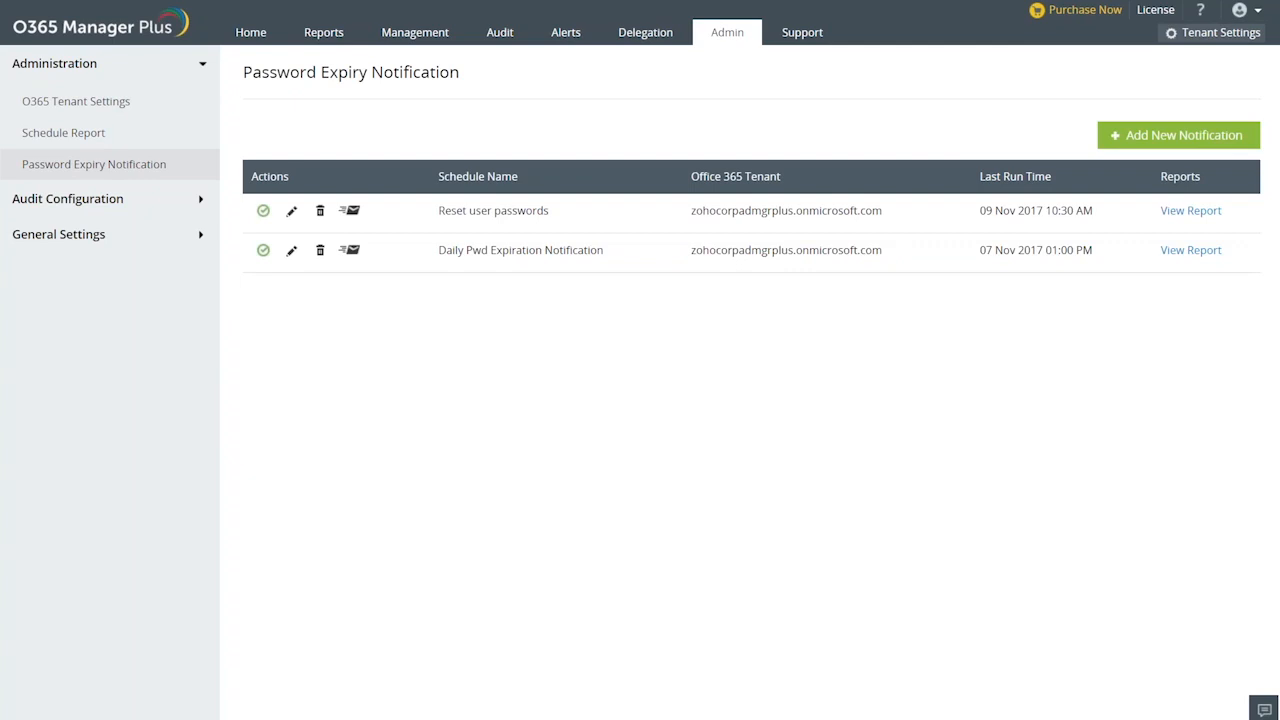
click(1150, 146)
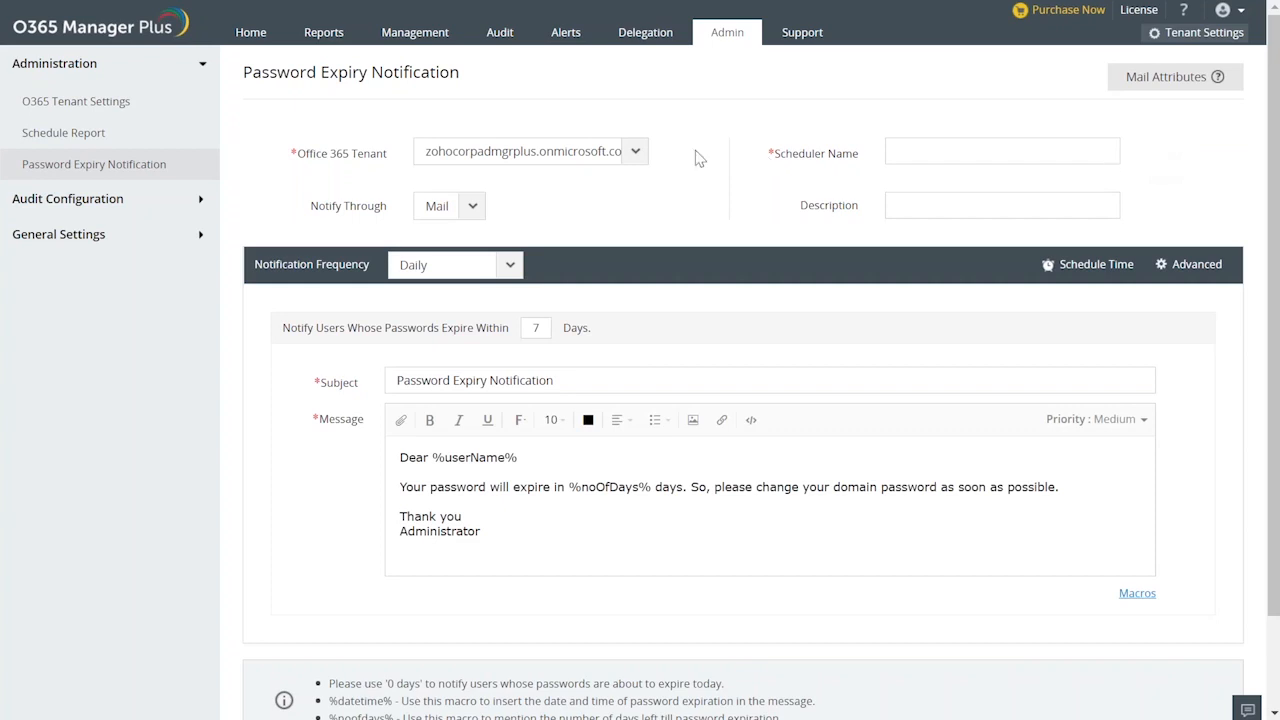
Keep the listed Office 365 tenant selected and choose Mail as the way to notify users.
click(638, 158)
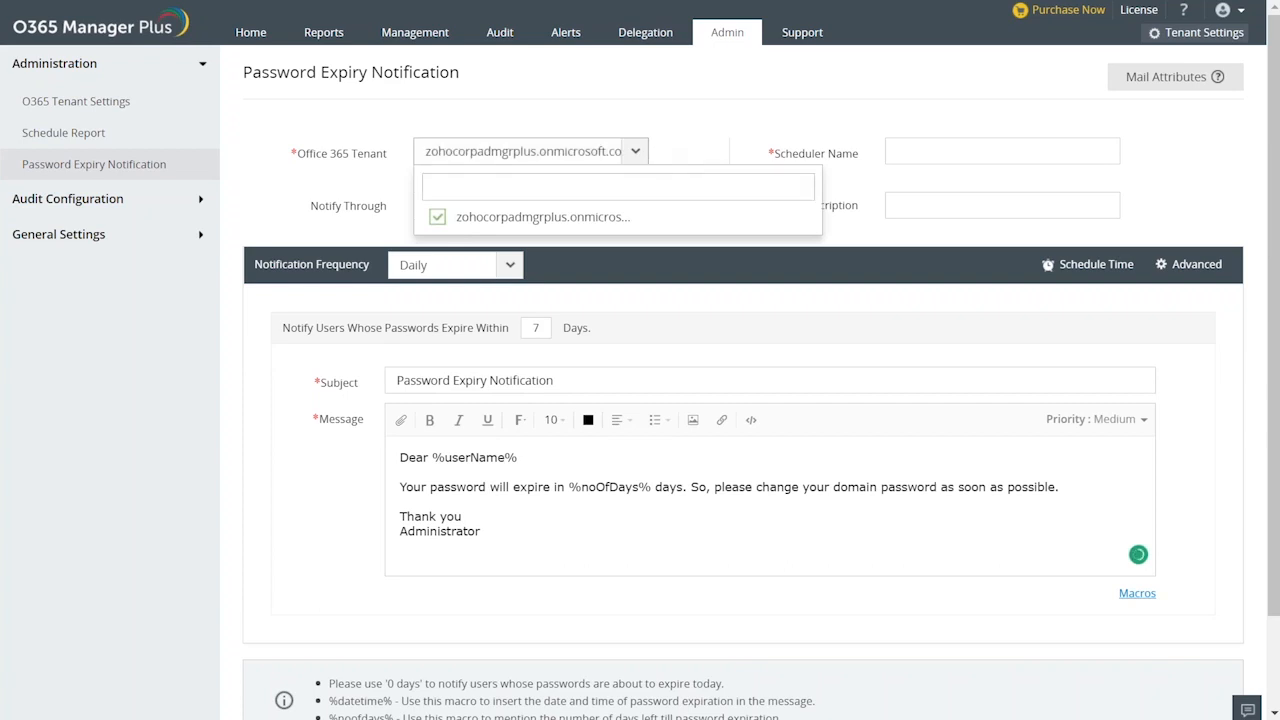
click(657, 148)
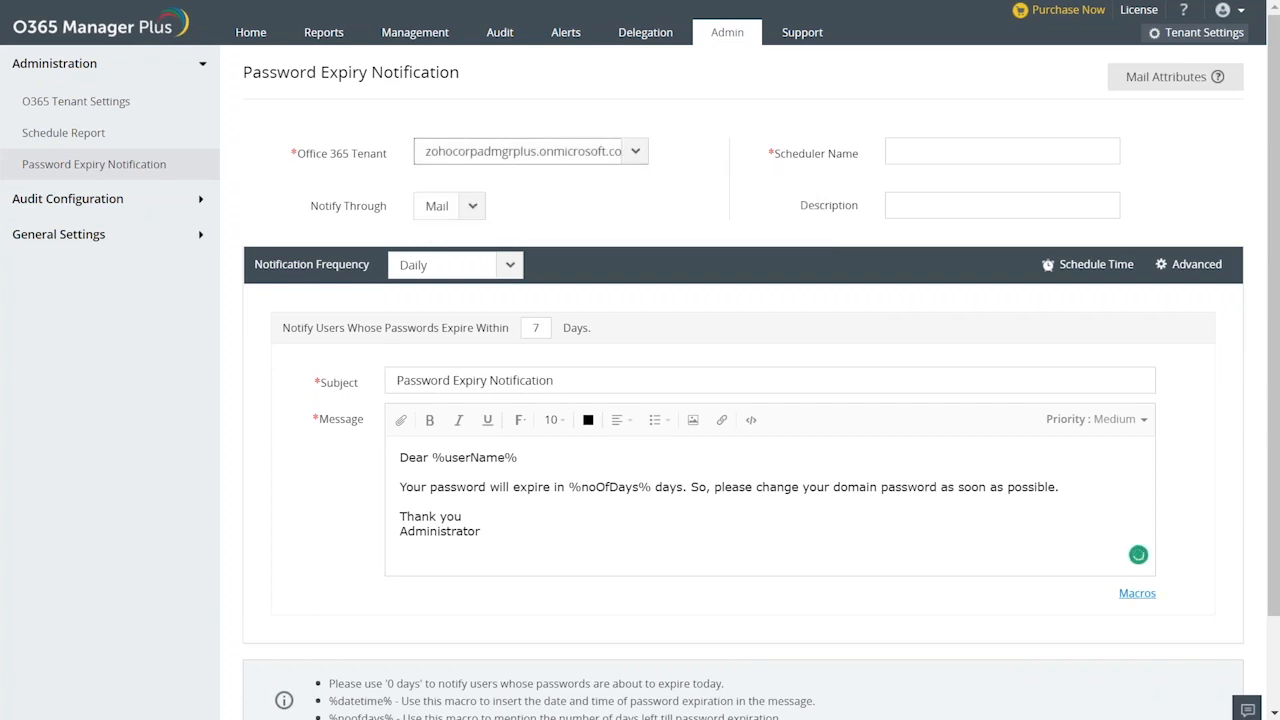
click(474, 208)
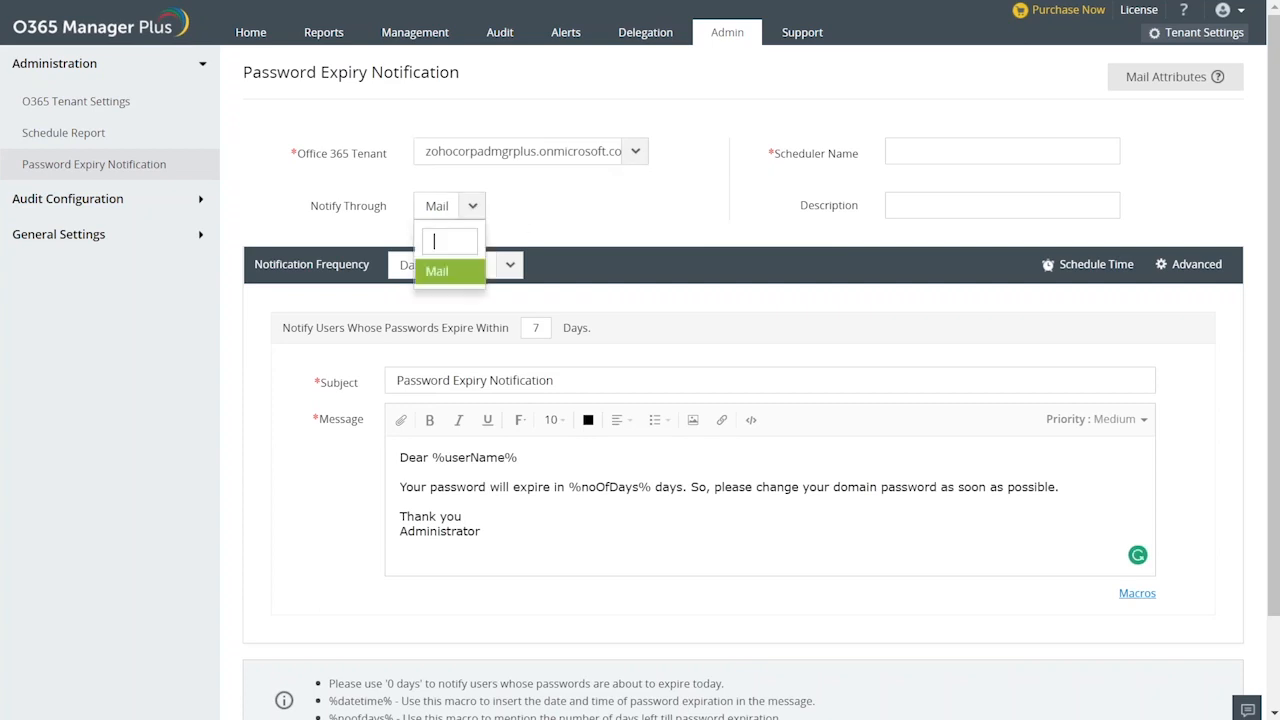
click(458, 272)
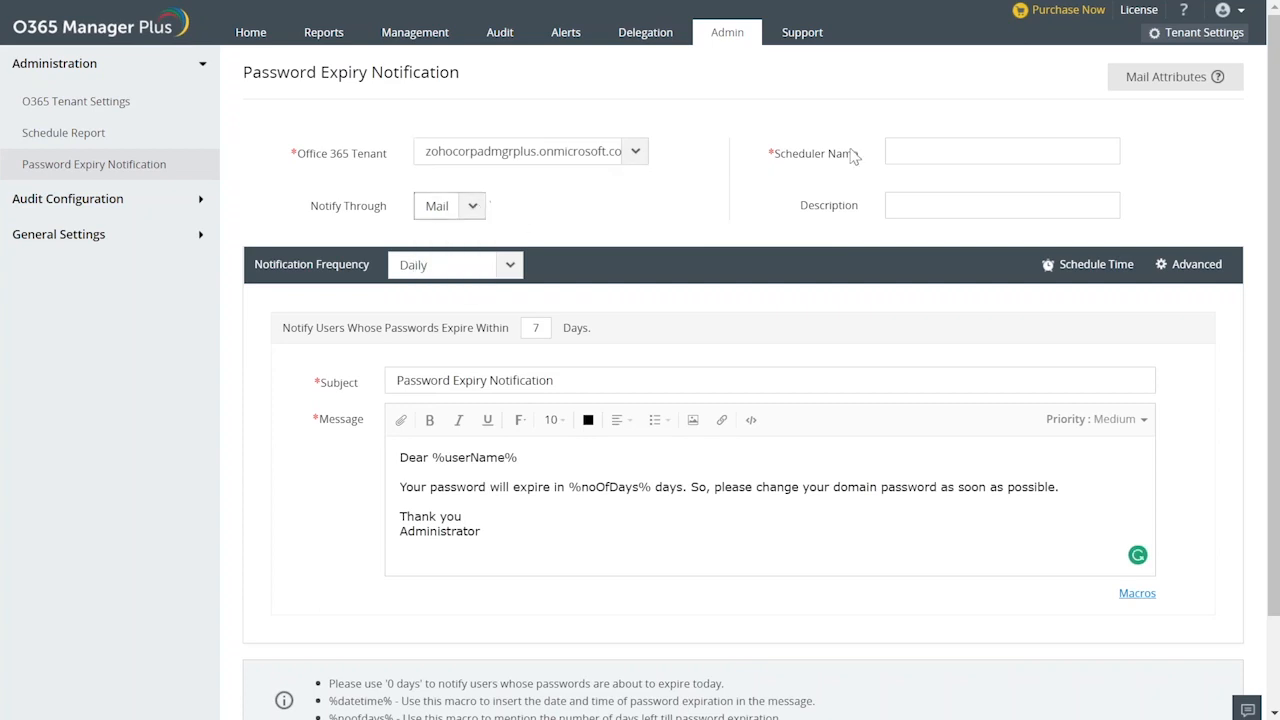
Name the scheduler "Password Notification" and leave its description empty.
click(912, 151)
text(Password Not)
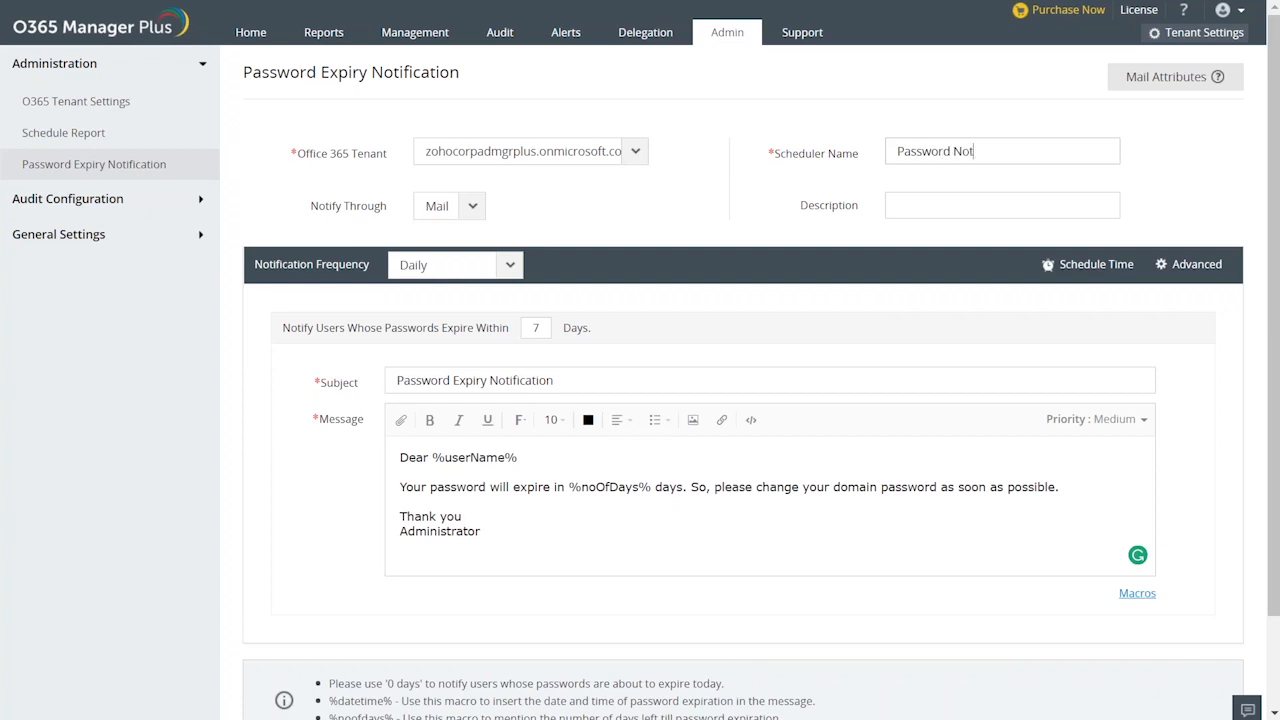
text(ification)
click(927, 206)
Try the Weekly notification frequency, and settle on On Specific Days.
click(507, 267)
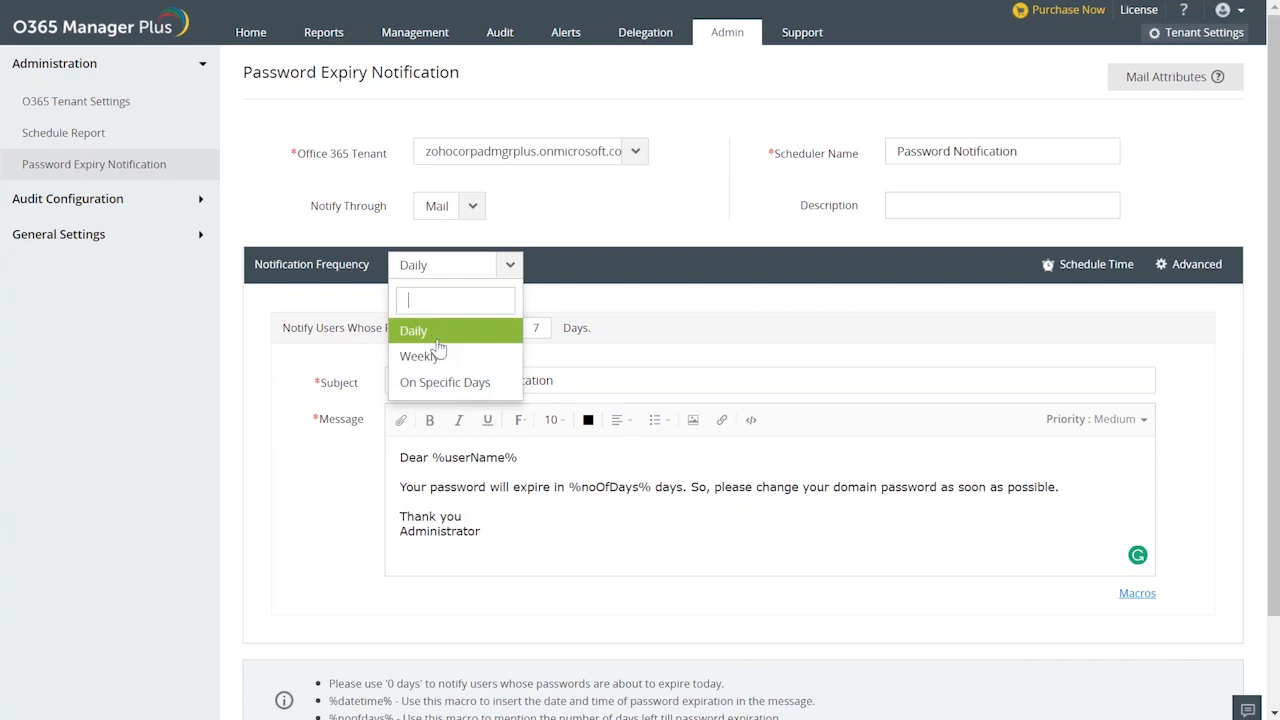
click(441, 357)
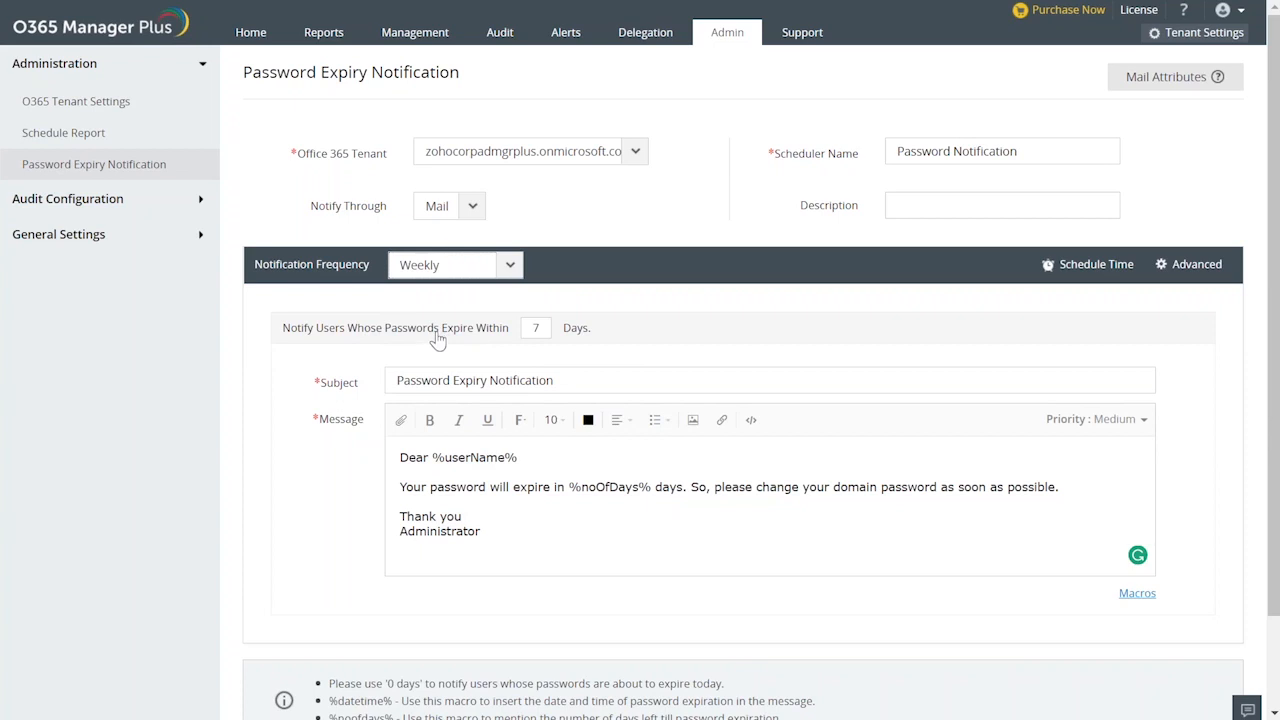
click(509, 264)
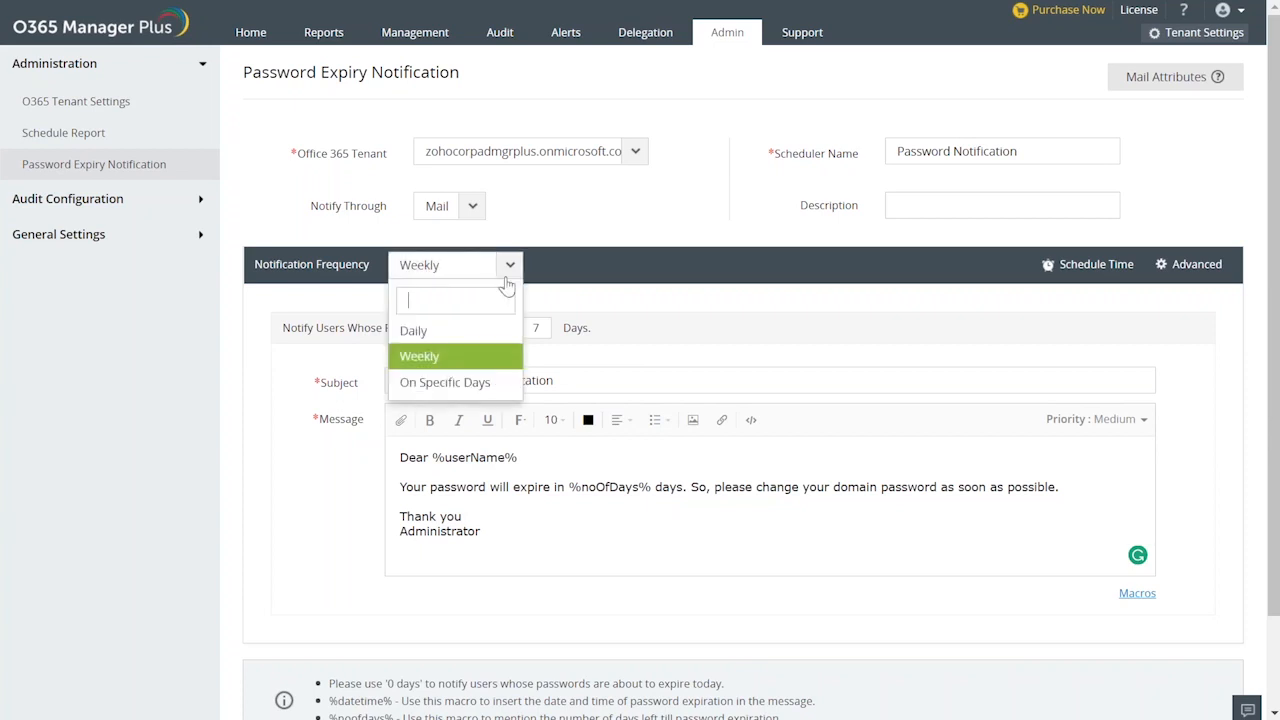
click(462, 384)
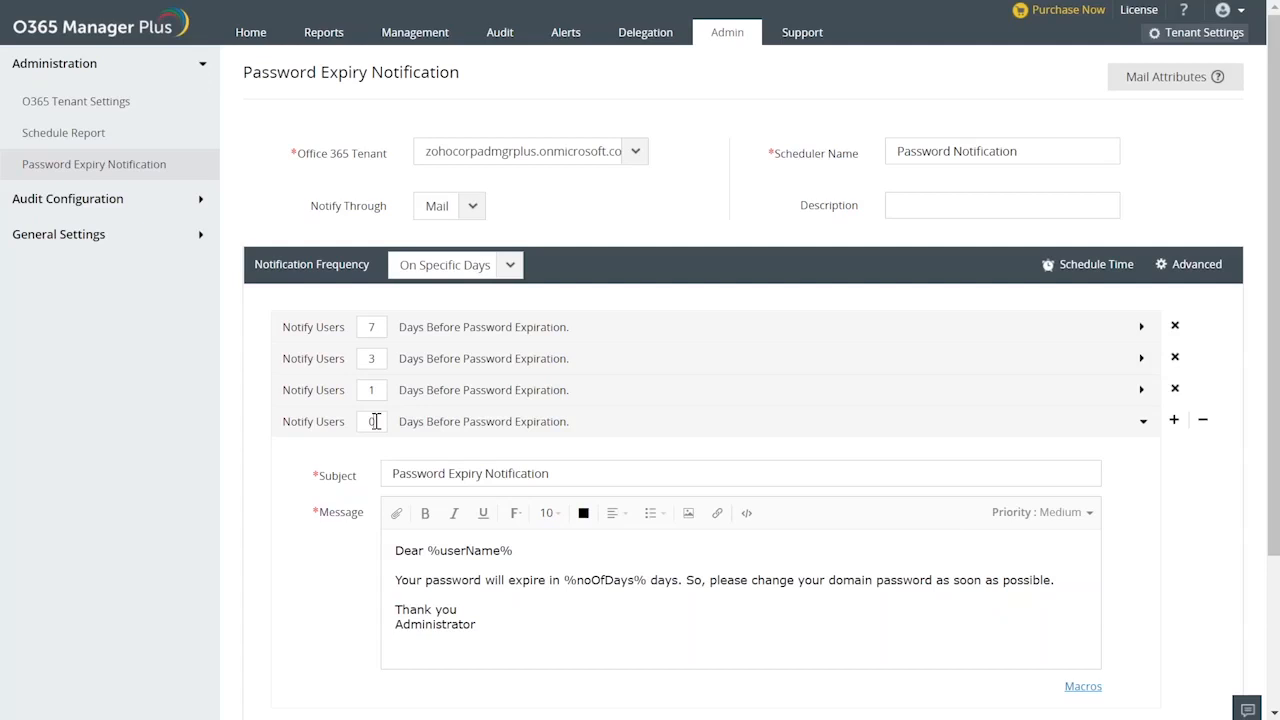
Add another reminder row and set the fourth reminder to 2 days before password expiration.
click(1174, 419)
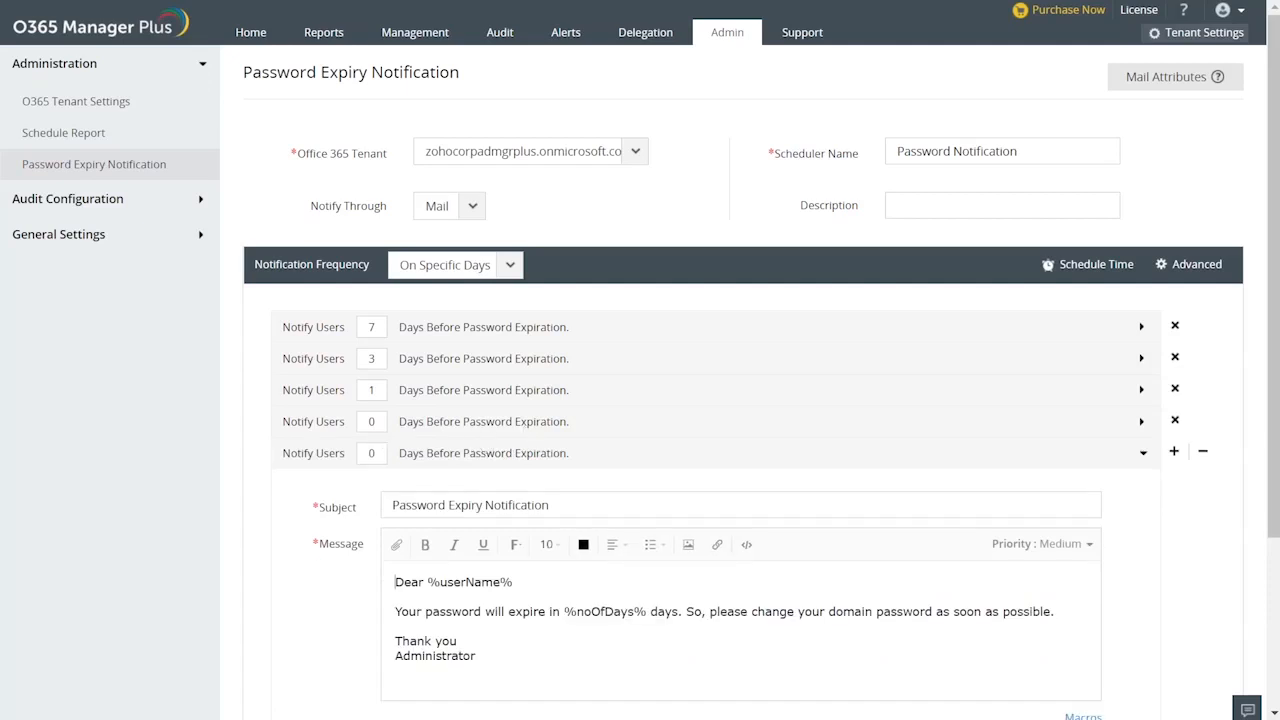
key(BackSpace)
text(2)
Set the notification's schedule time to generate at 05 hrs.
scroll(600, 437, down, 1)
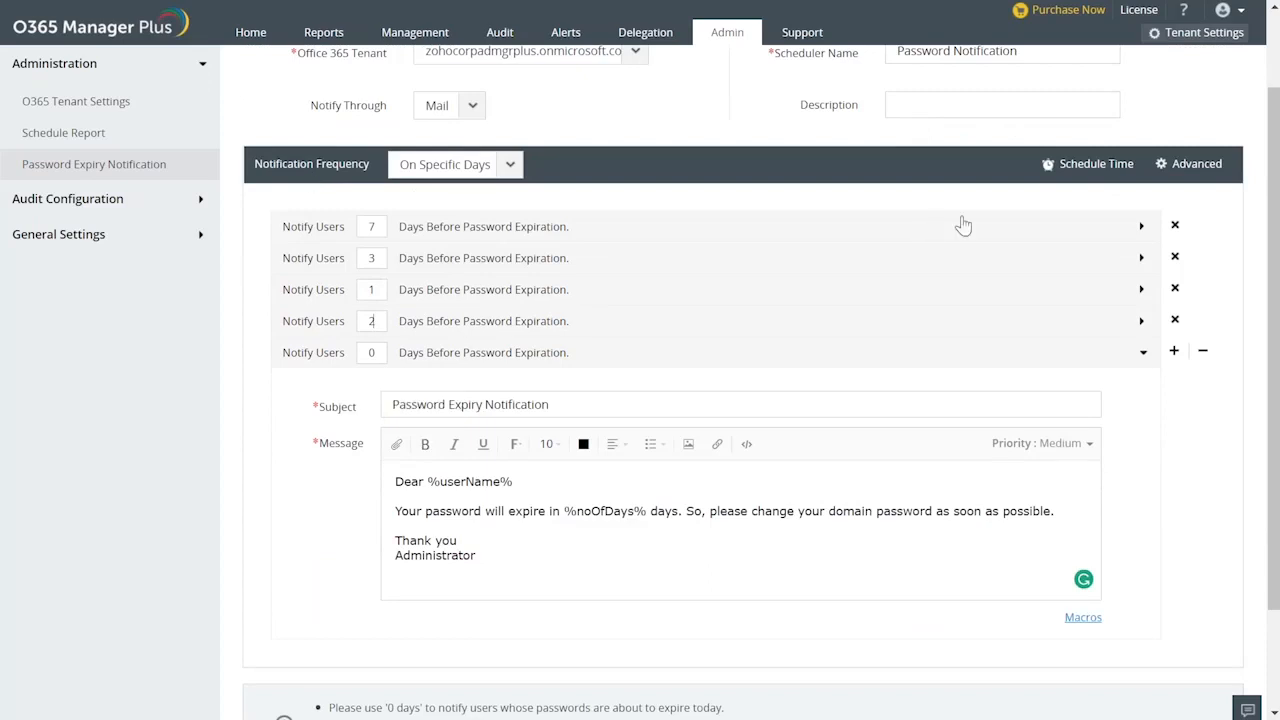
click(1096, 168)
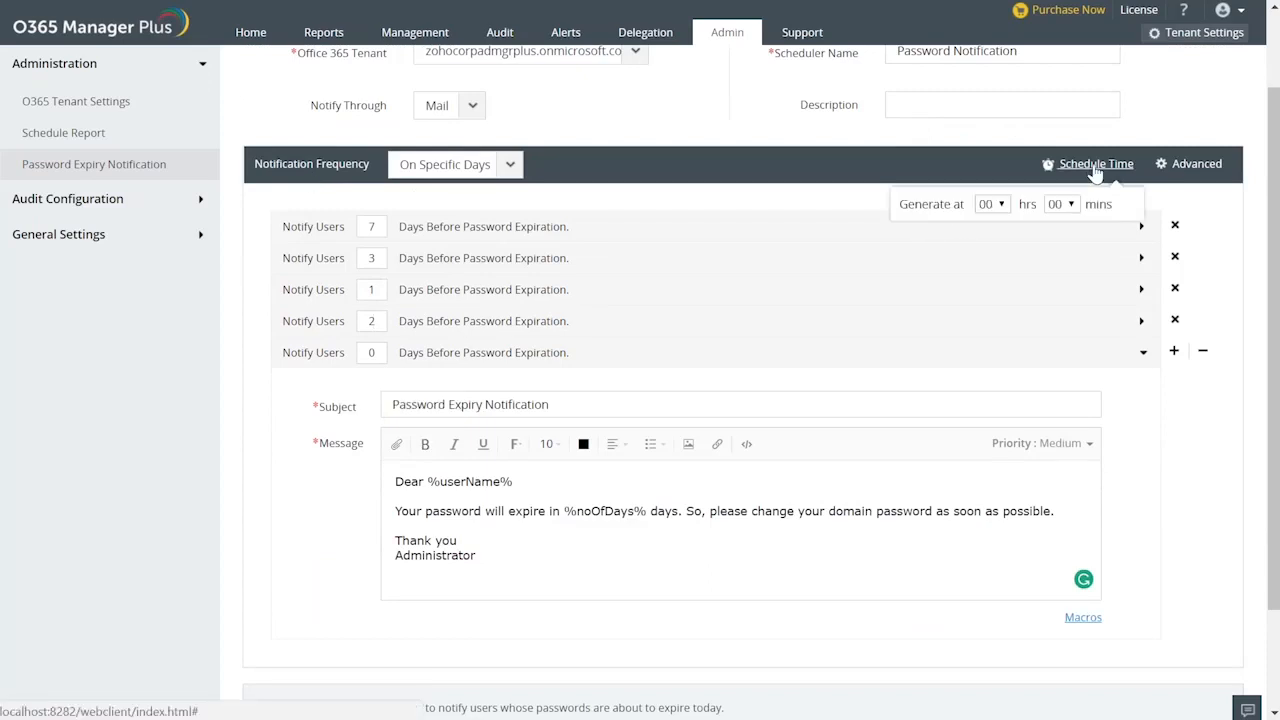
click(1002, 207)
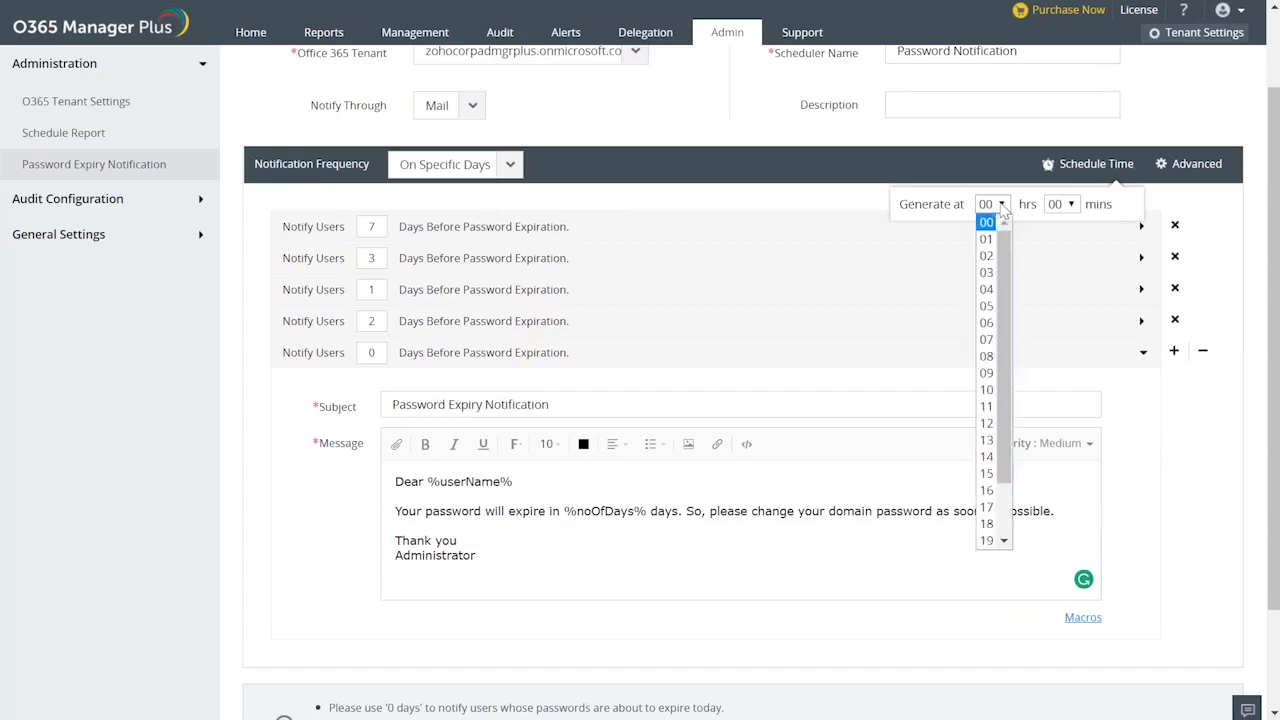
click(986, 306)
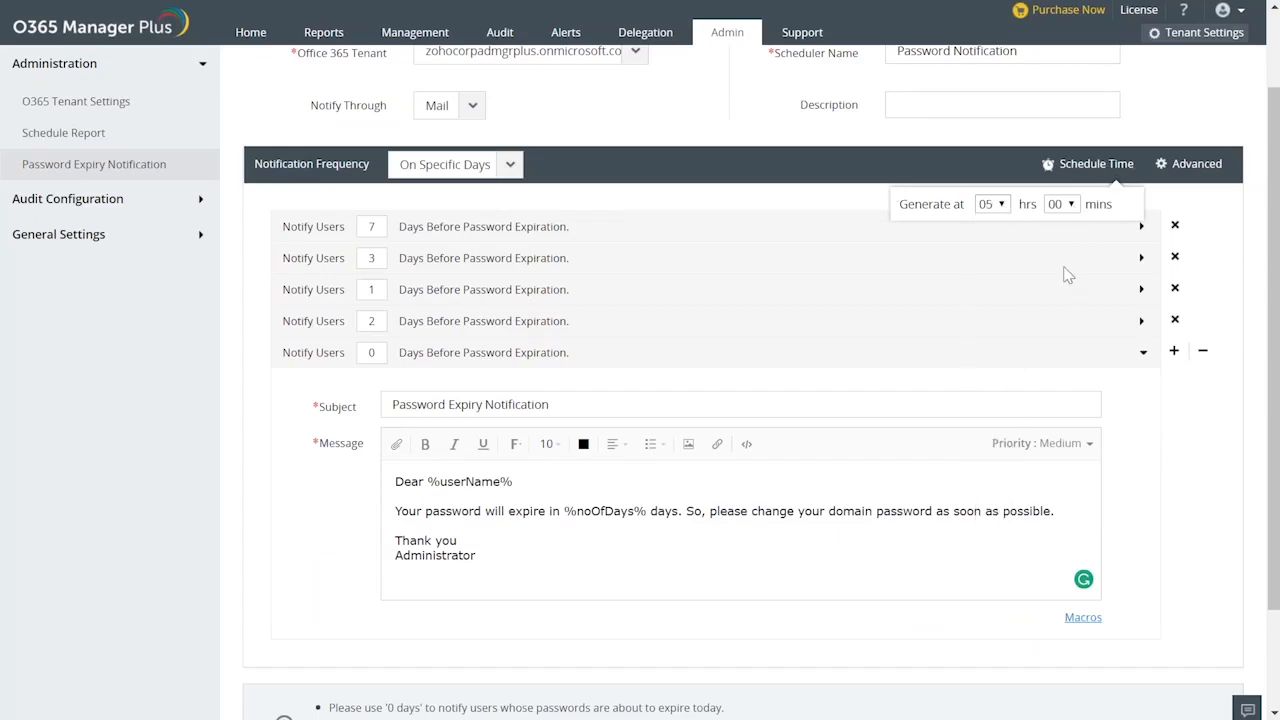
Set the minutes of the notification's schedule time to 00 and close the time settings.
click(1067, 208)
click(1053, 222)
click(1177, 201)
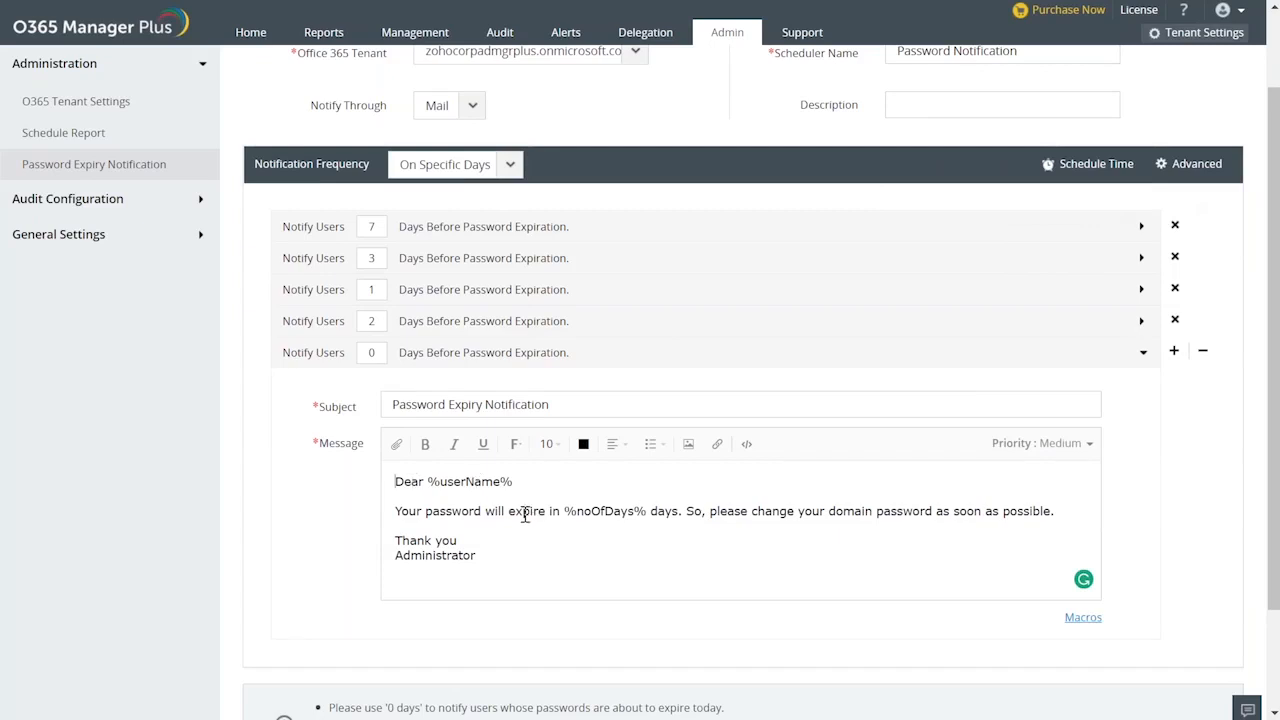
In the advanced settings, exclude unlicensed and disabled users, and enable notifying password expired users after reviewing that notification's message.
click(1195, 163)
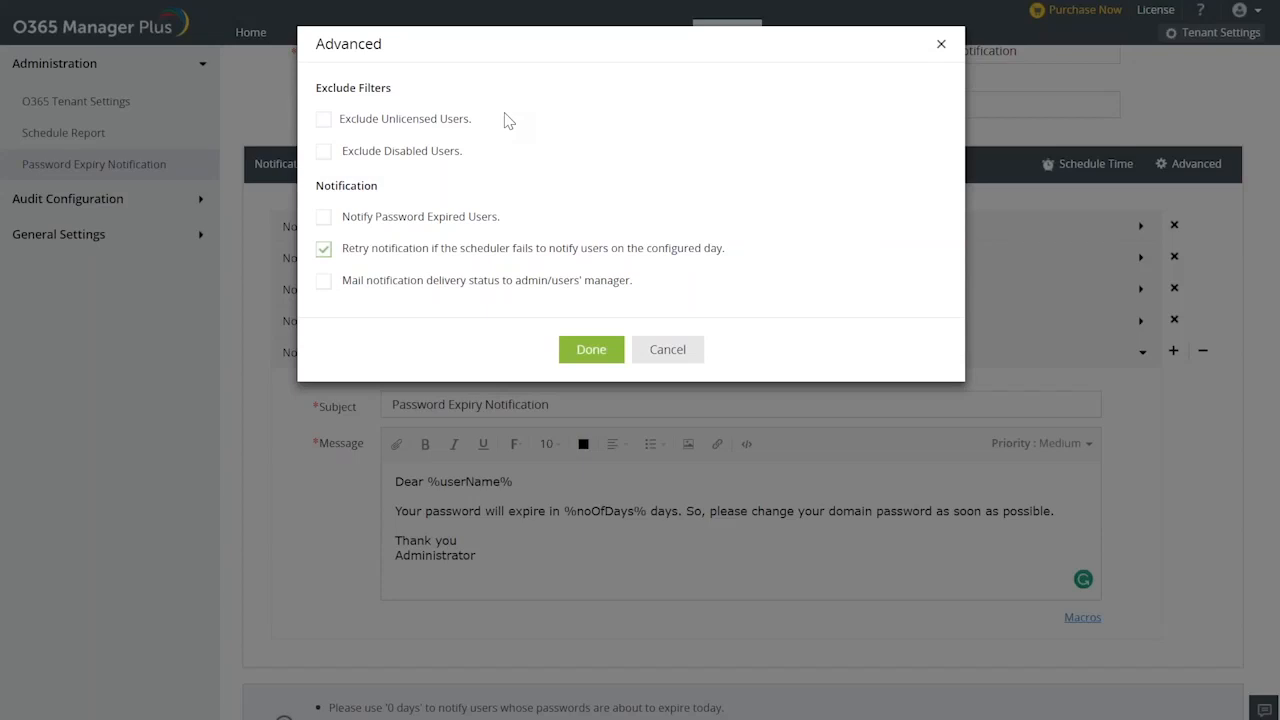
click(324, 120)
click(323, 151)
click(324, 218)
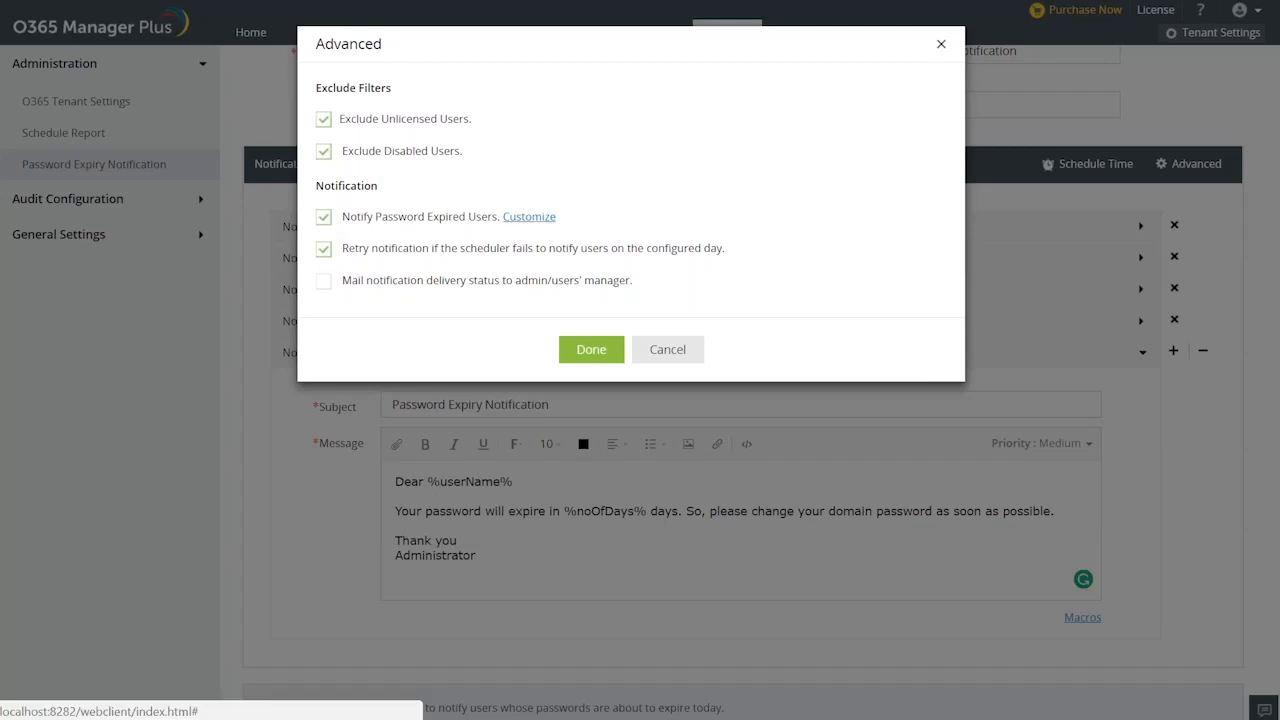
click(529, 216)
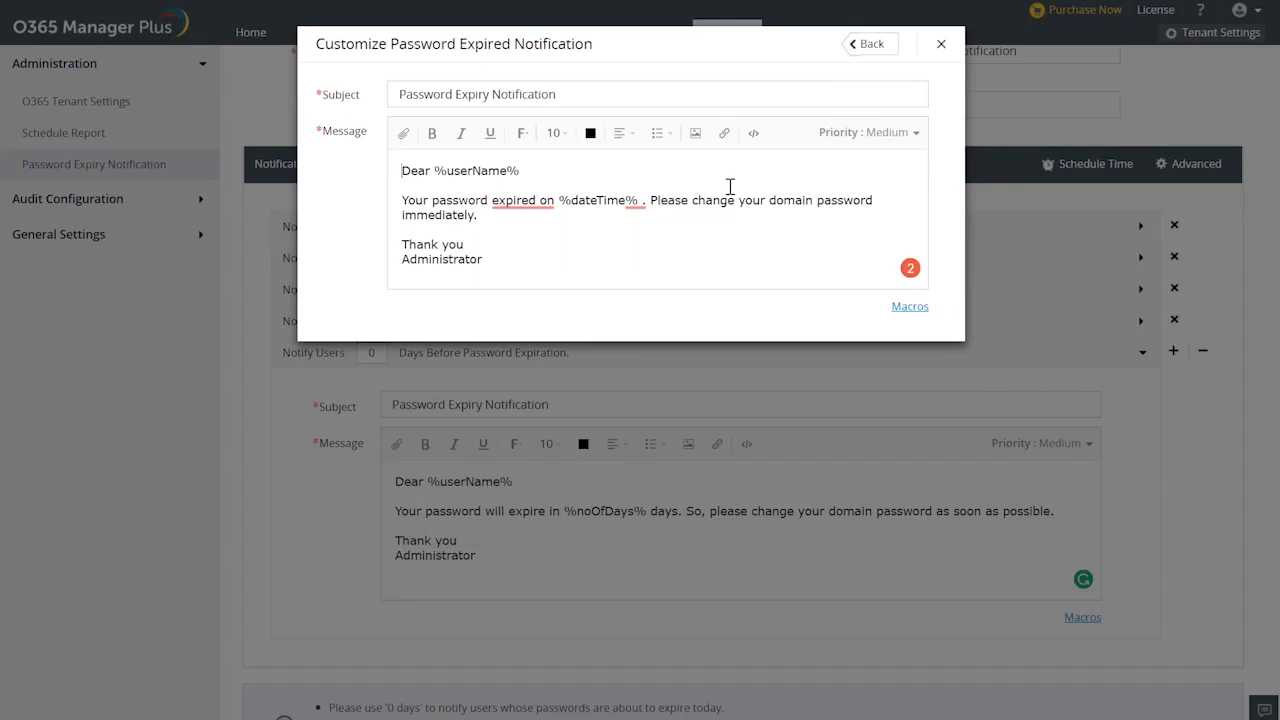
click(864, 46)
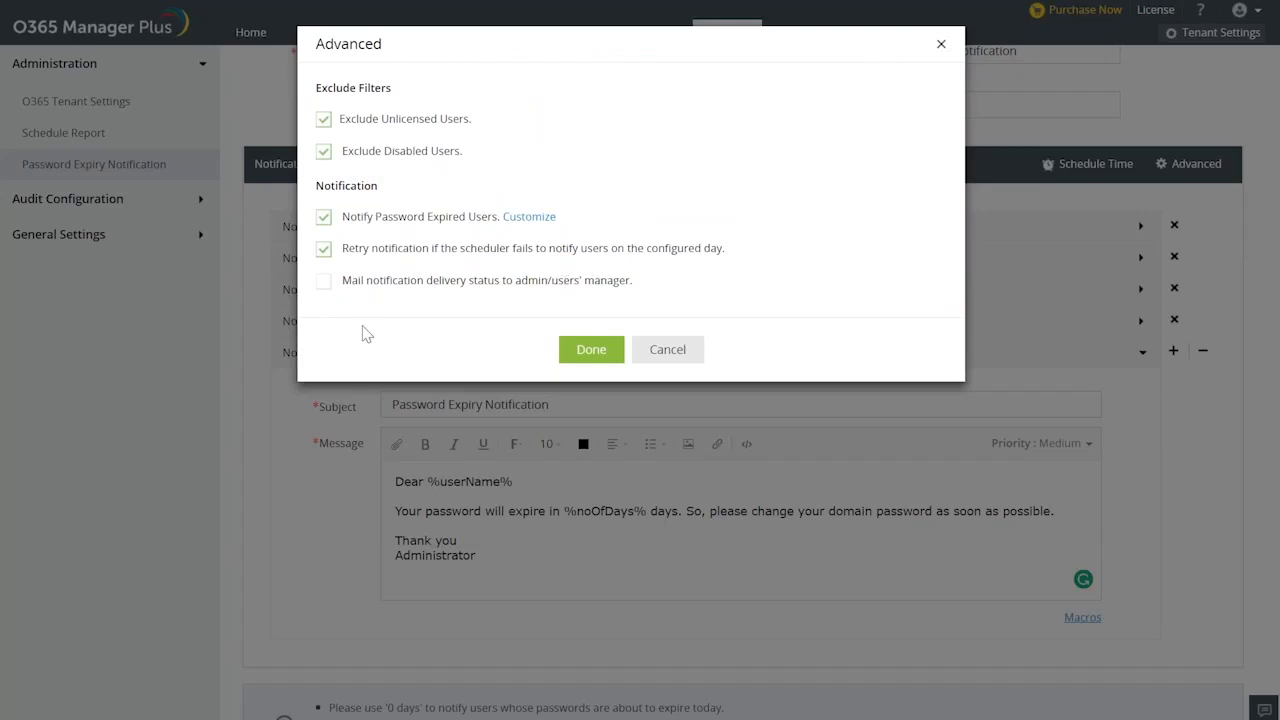
Enable mailing the notification delivery status to the admin or users' manager, and enter the admin's e-mail address for the report.
click(323, 281)
click(662, 281)
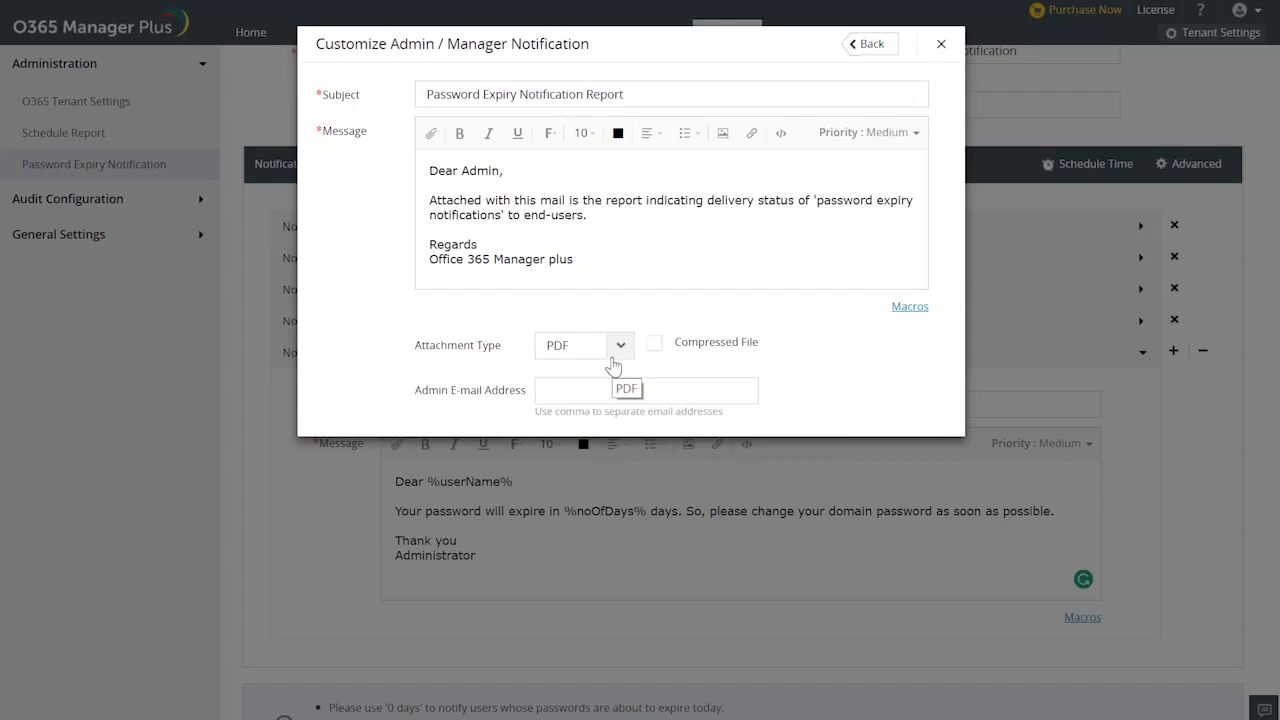
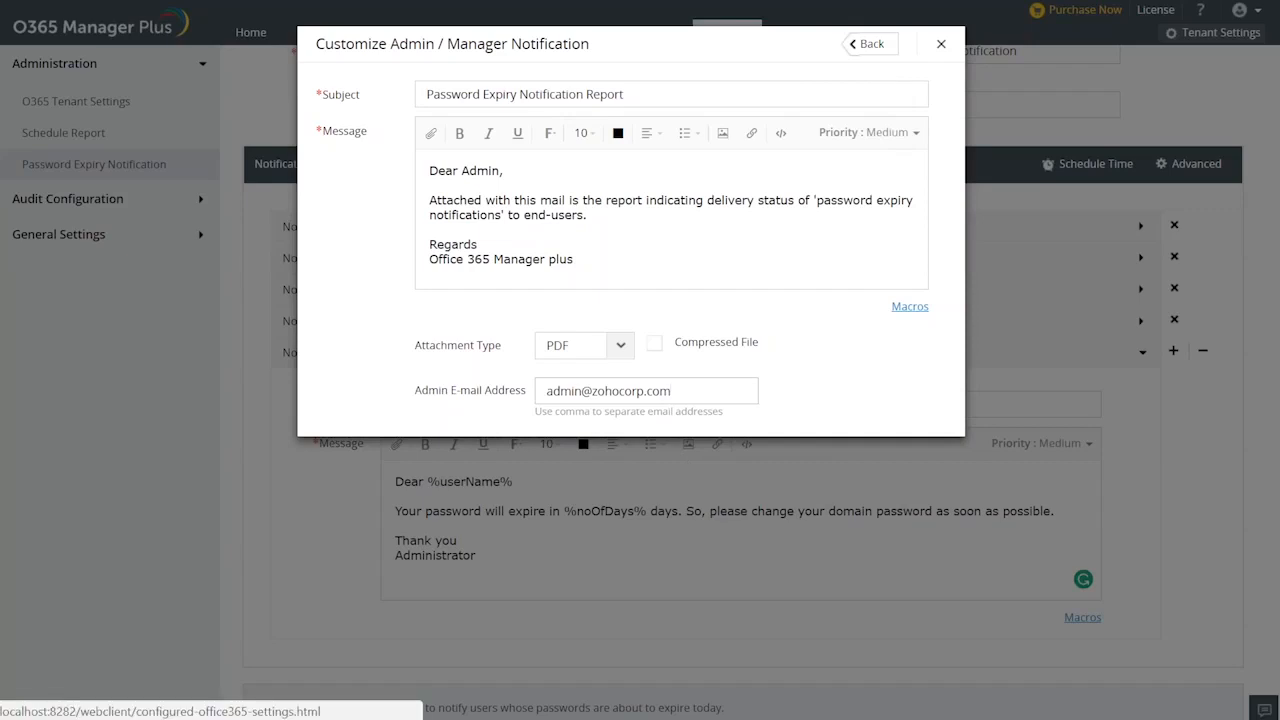
Apply the advanced settings and save the Password Notification scheduler.
click(866, 44)
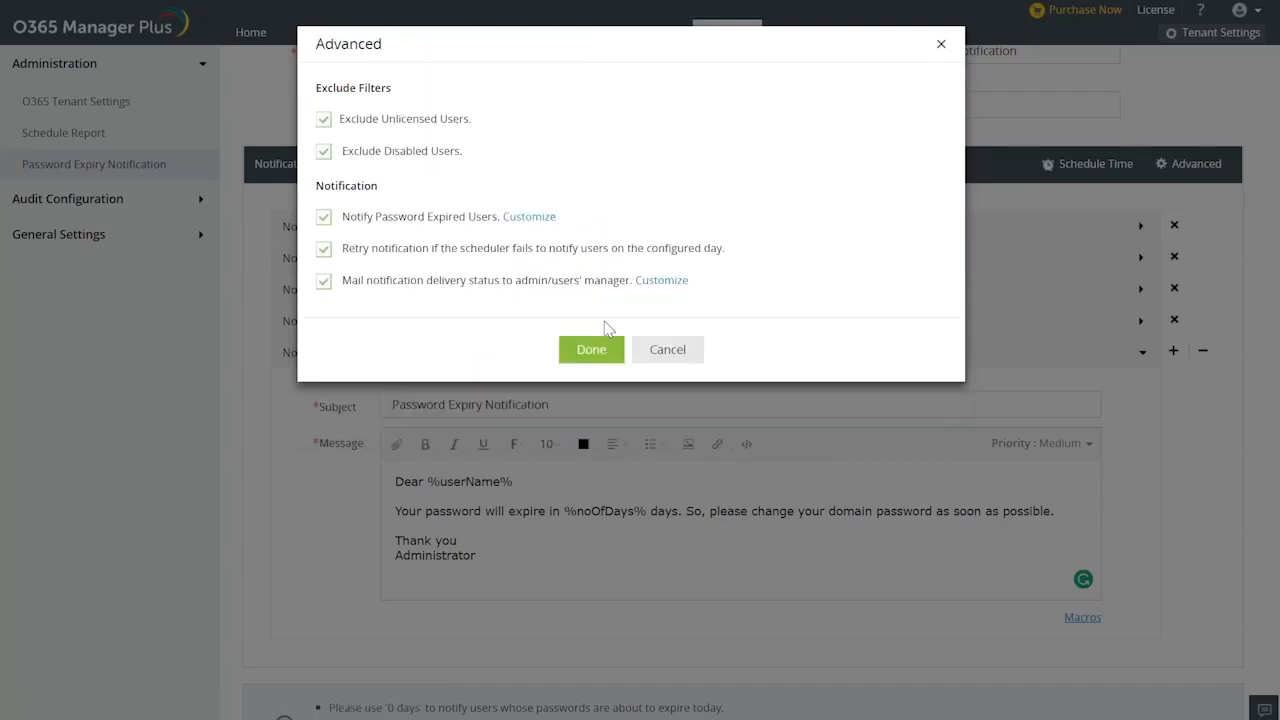
click(596, 348)
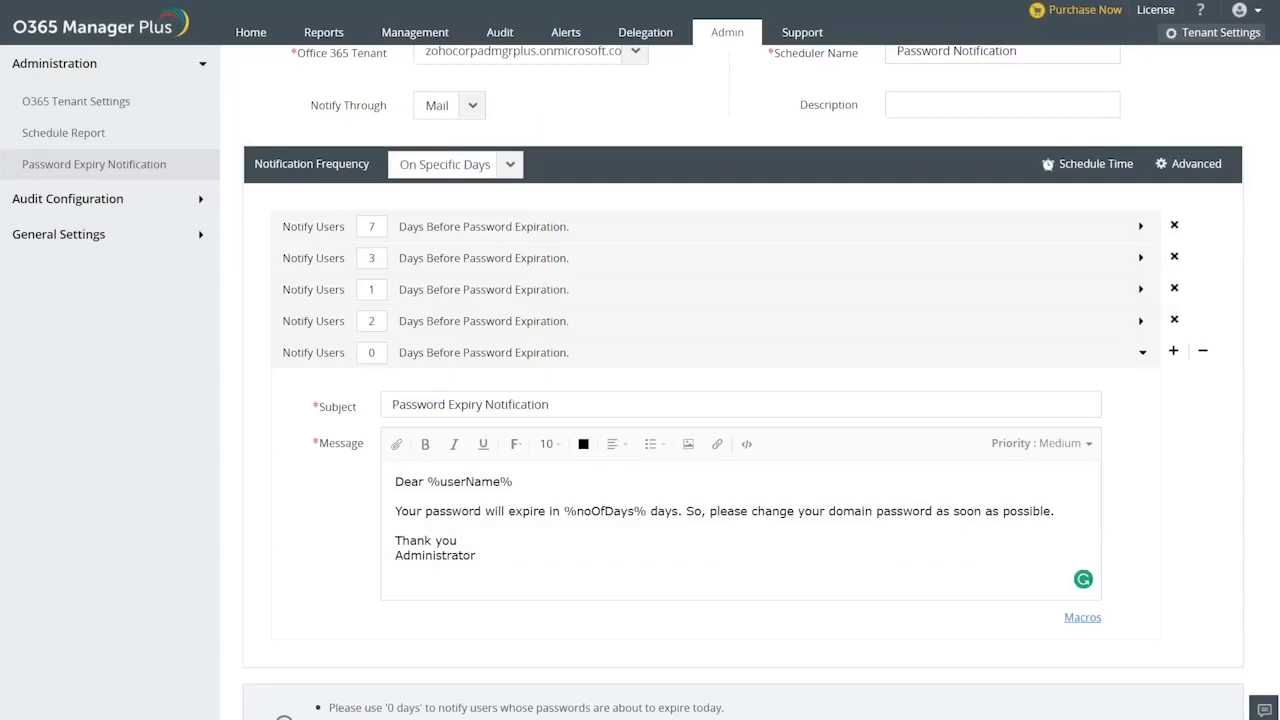
scroll(712, 680, down, 3)
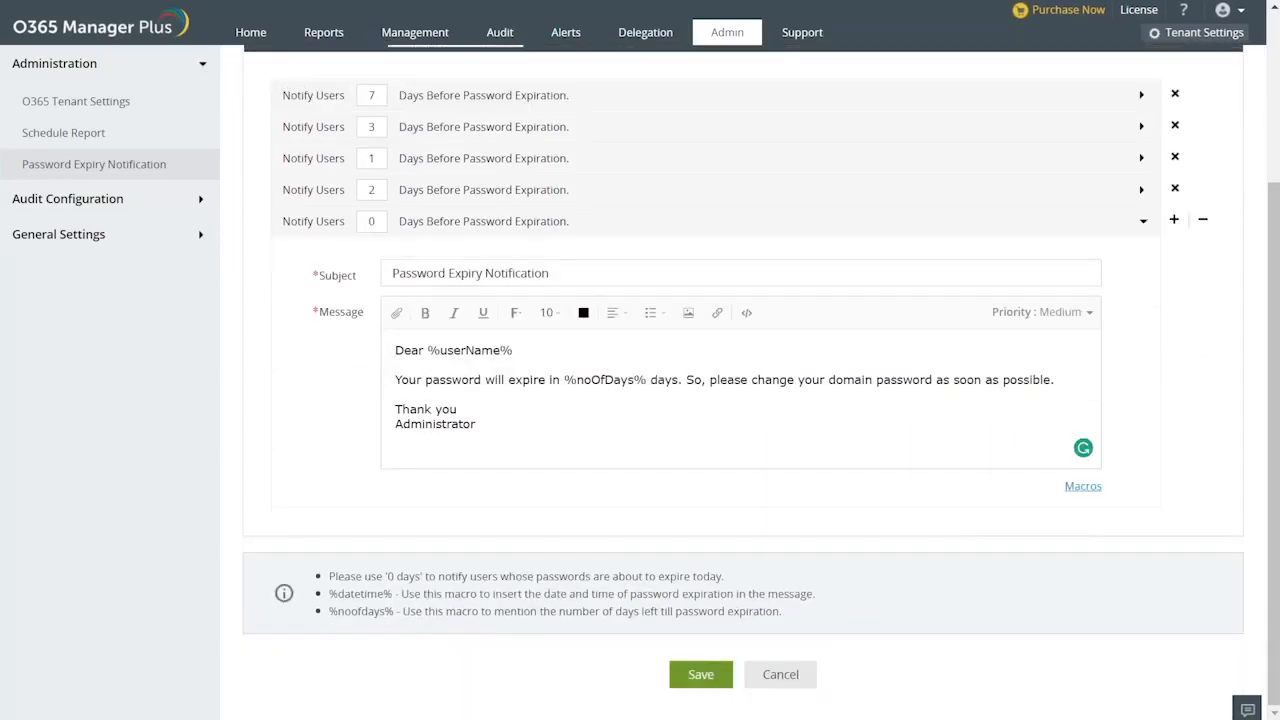
click(703, 675)
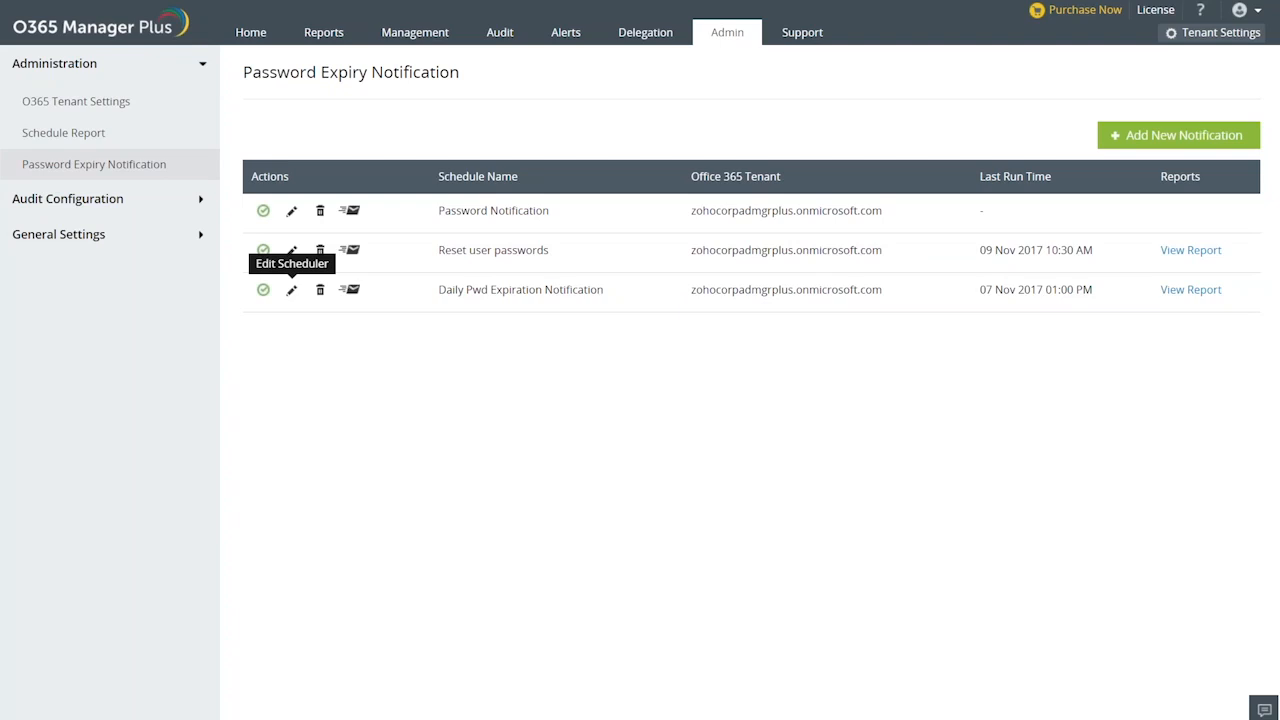
Open the Daily Pwd Expiration Notification scheduler for editing and review its frequency, message and settings.
click(291, 290)
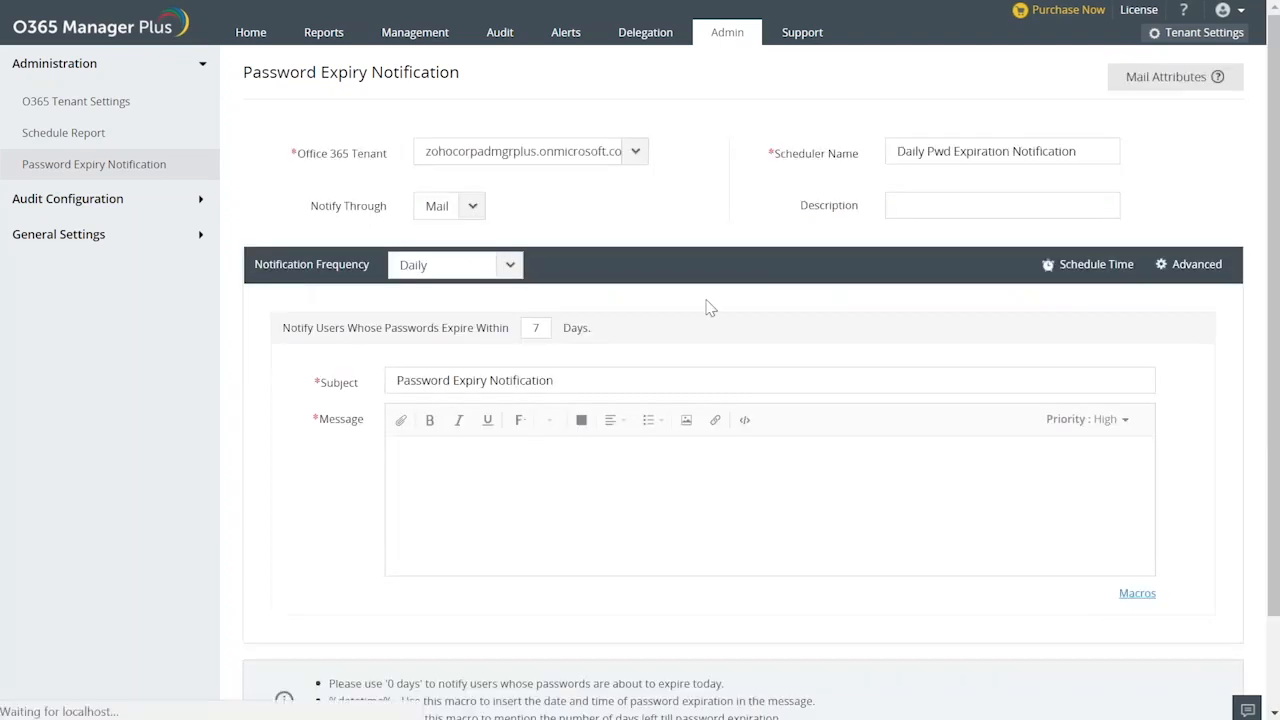
scroll(720, 338, down, 2)
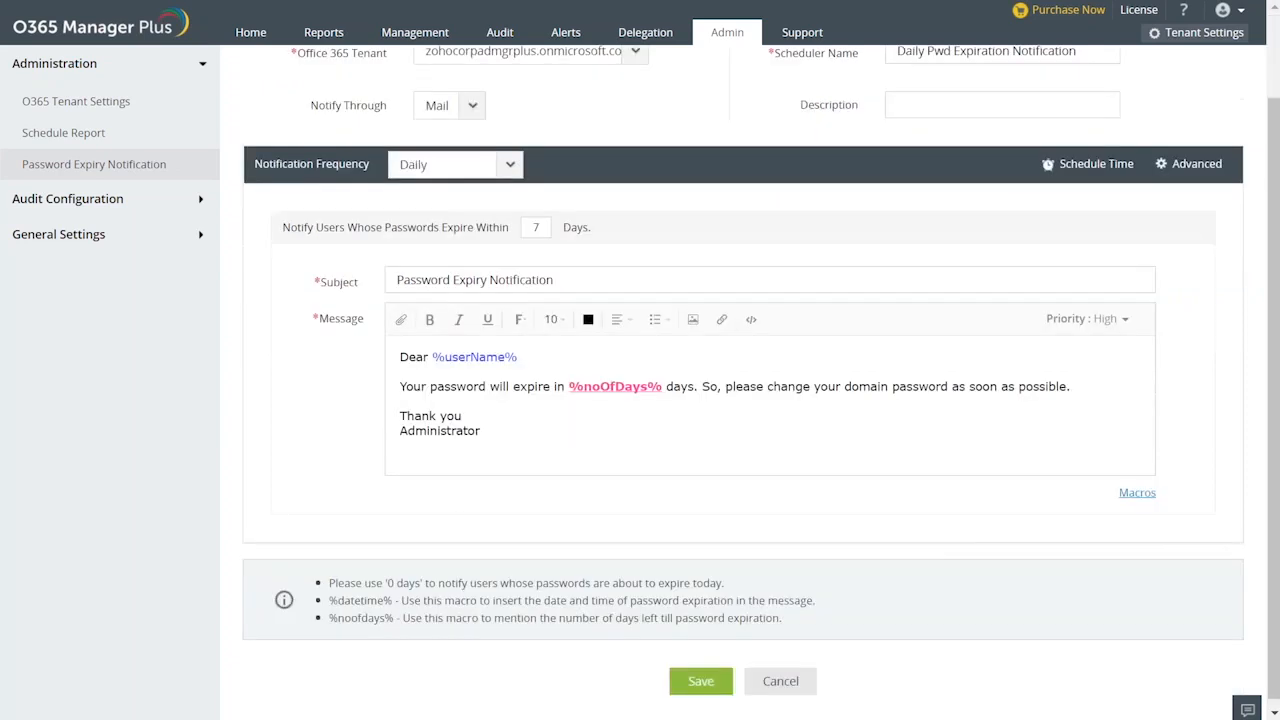
scroll(343, 172, up, 2)
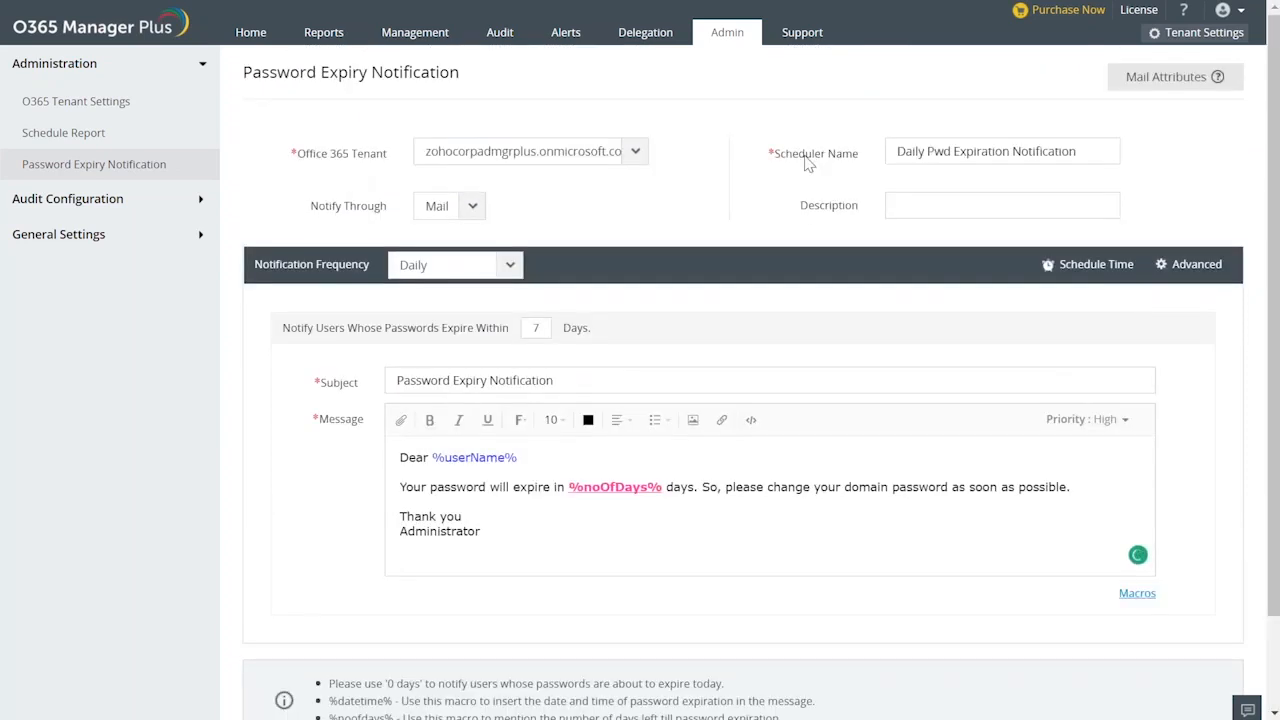
scroll(965, 260, down, 2)
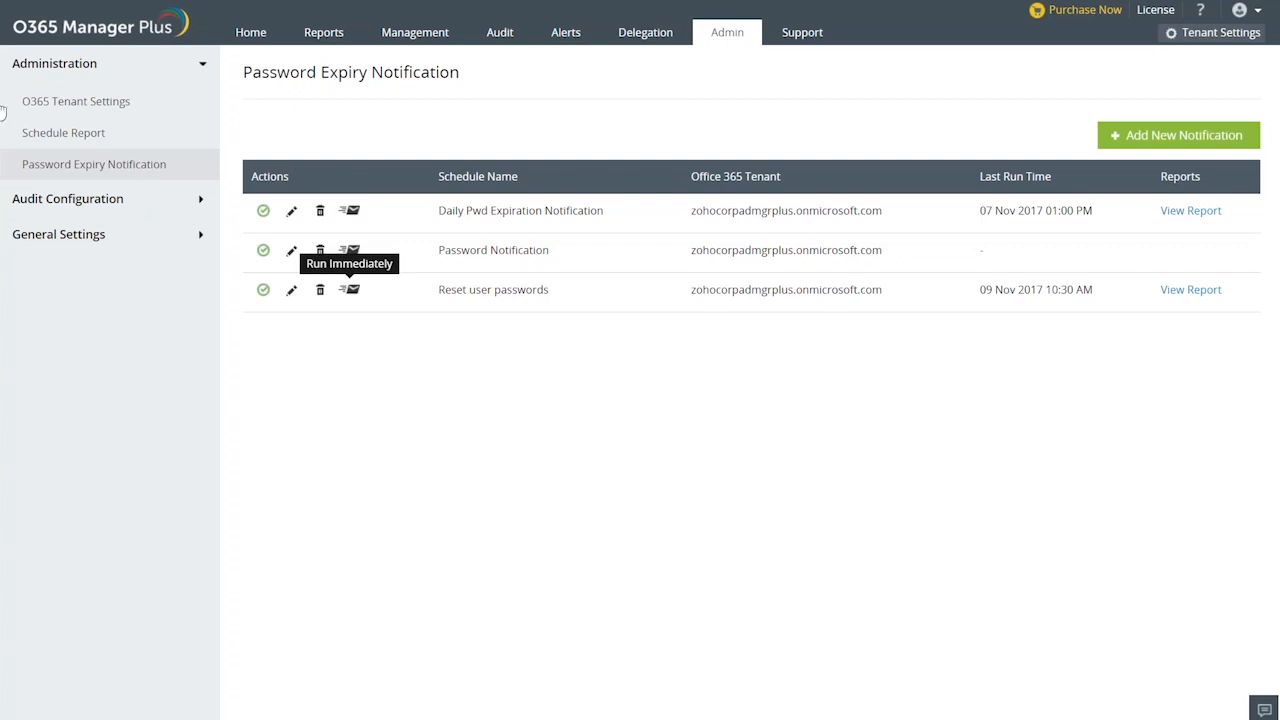
Open the Reset Password task under Azure AD user management and set the reset option to Let me generate.
click(432, 48)
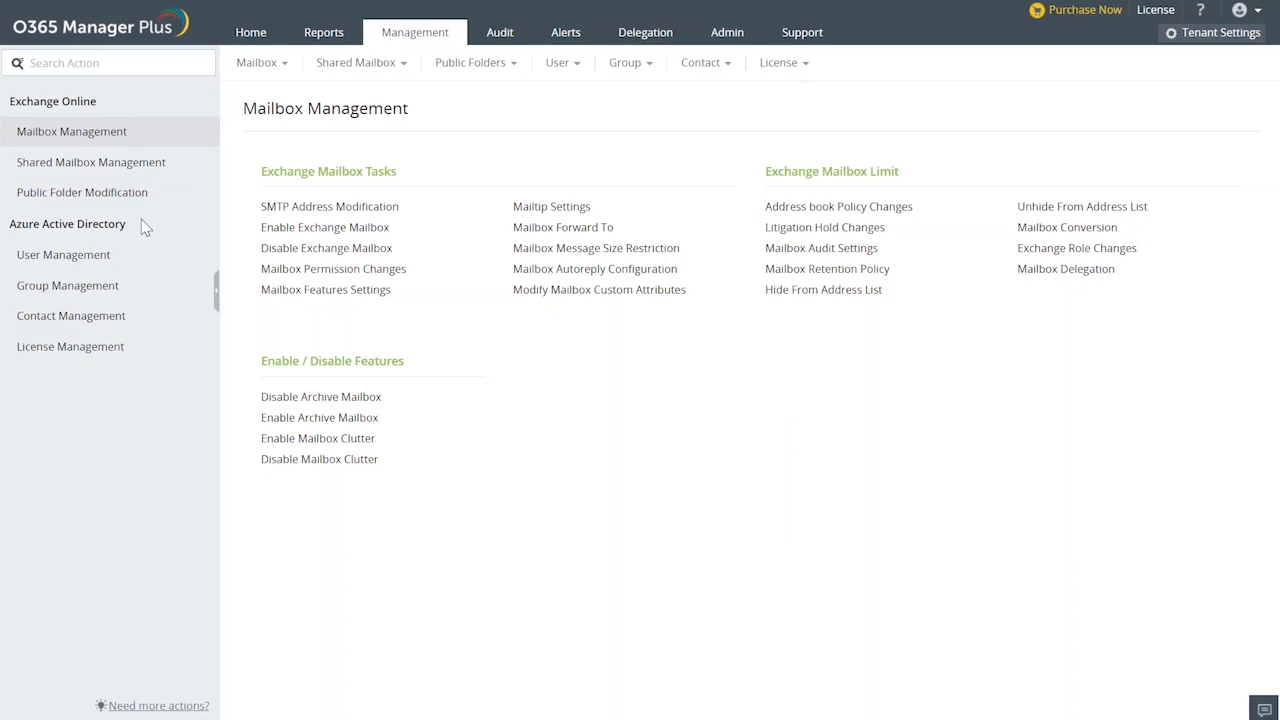
click(95, 258)
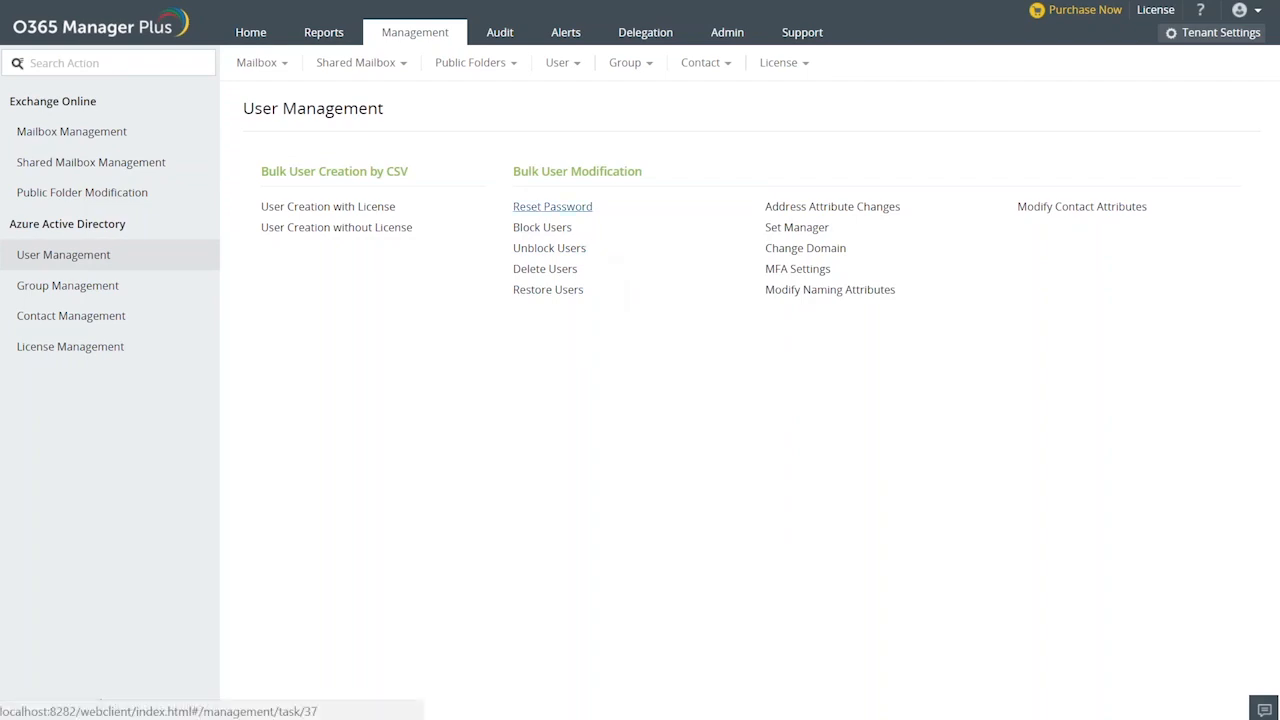
click(552, 206)
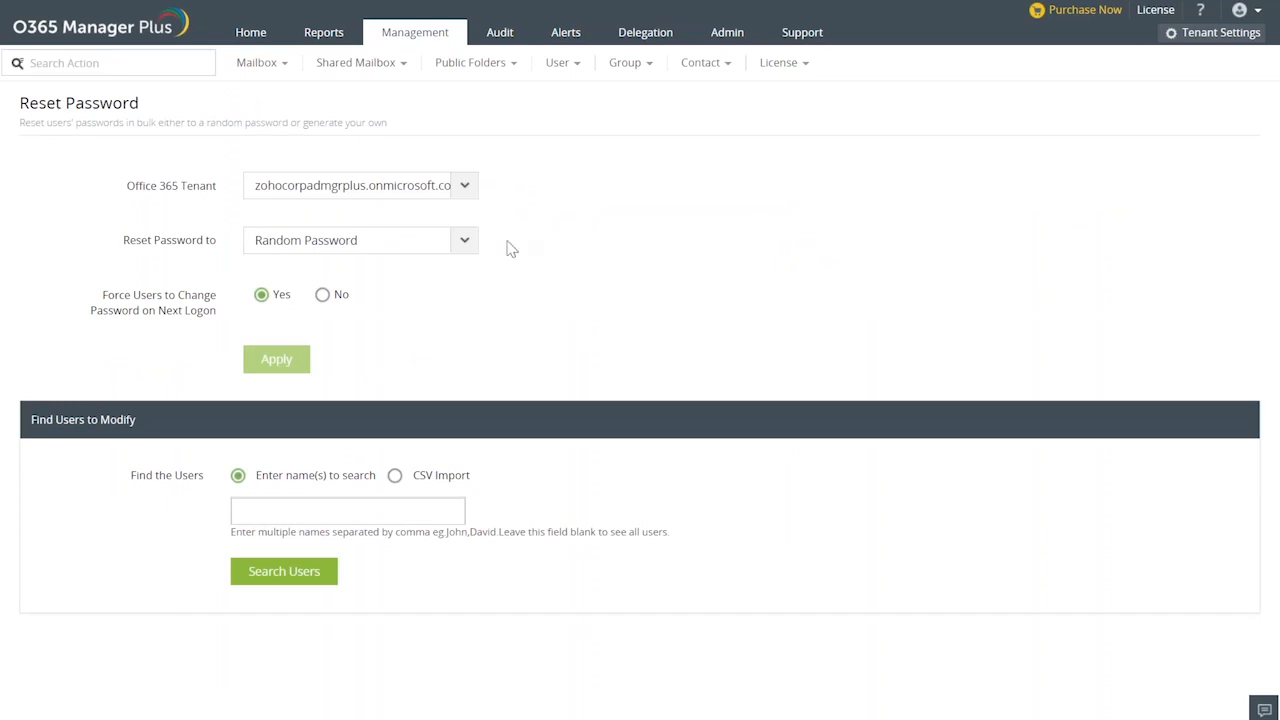
click(456, 246)
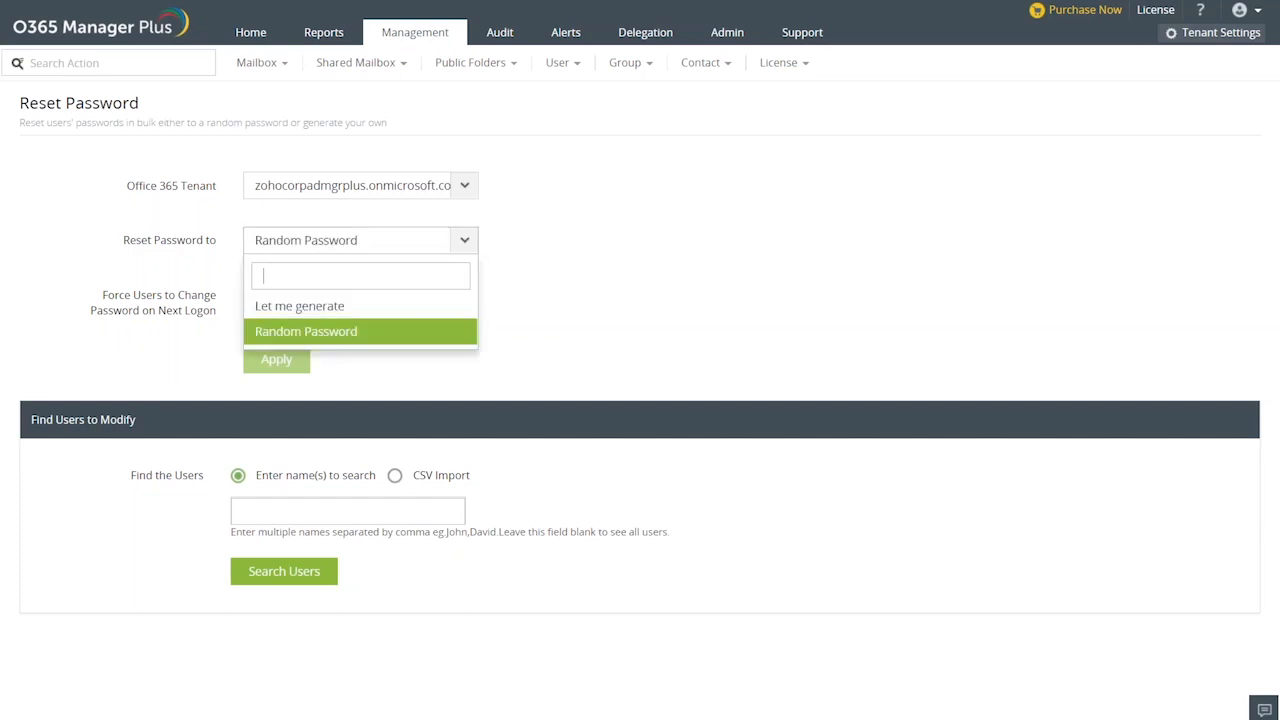
click(355, 309)
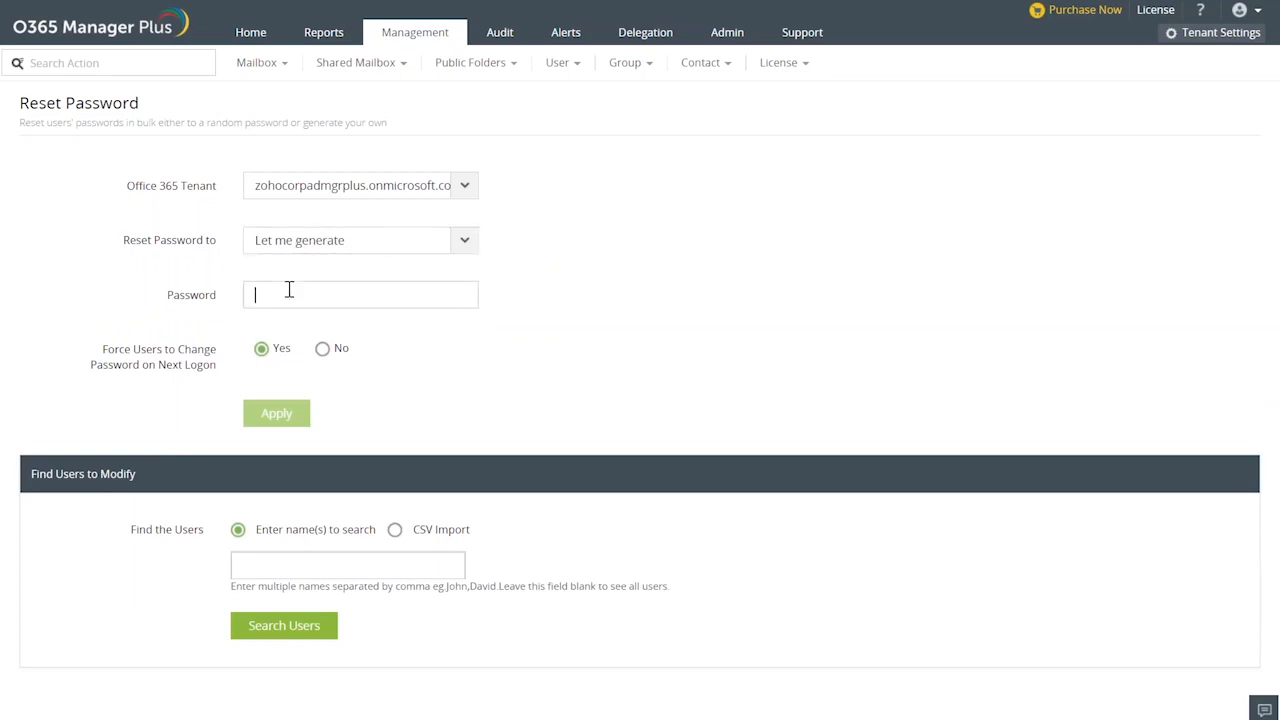
Enter the new password for the users and keep forcing a password change on next logon set to Yes.
text(office365)
drag(260, 295, 313, 301)
click(322, 348)
click(254, 293)
drag(254, 293, 319, 293)
click(261, 348)
Search for users to modify with the term "a", and stop the data loading.
click(267, 567)
text(a)
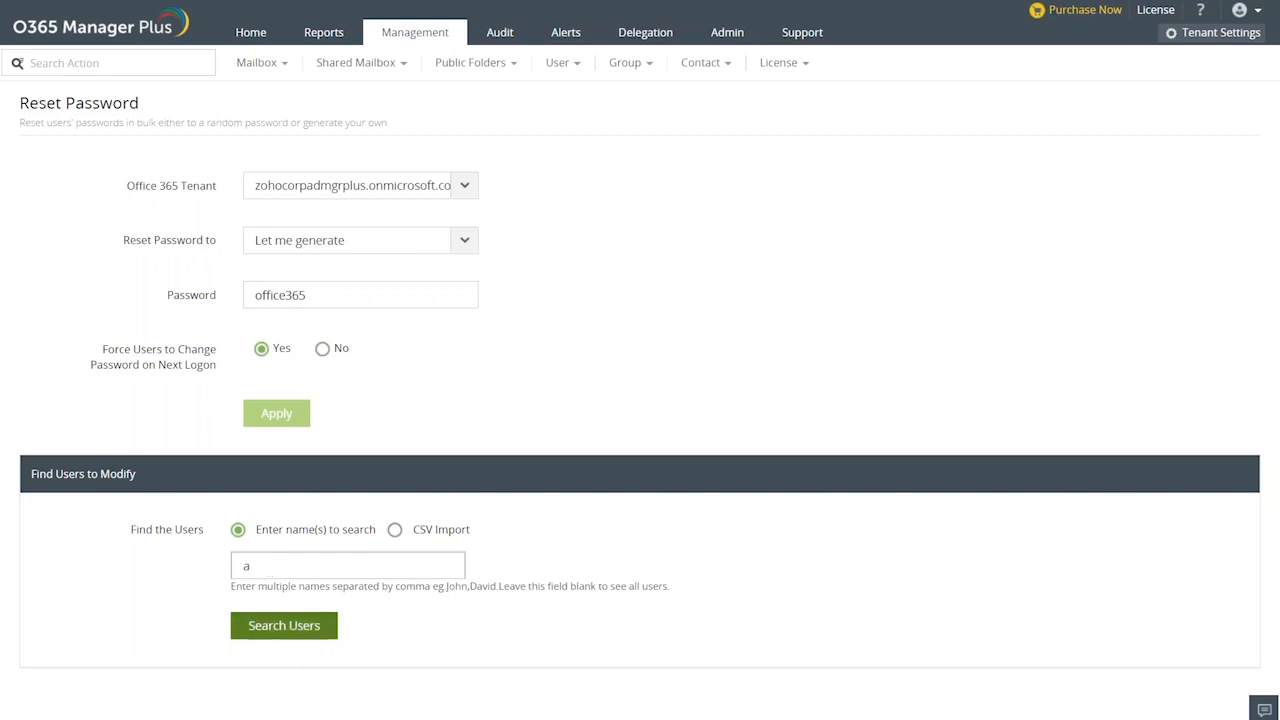
click(284, 625)
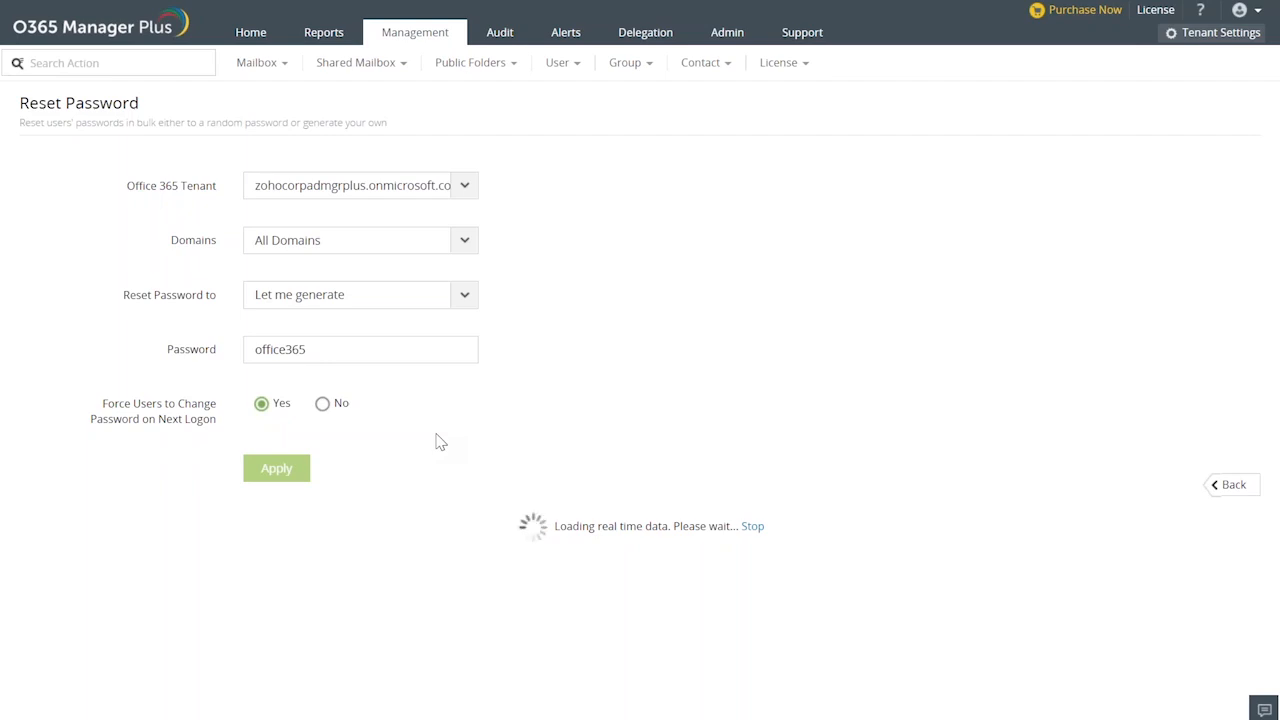
click(752, 526)
click(753, 527)
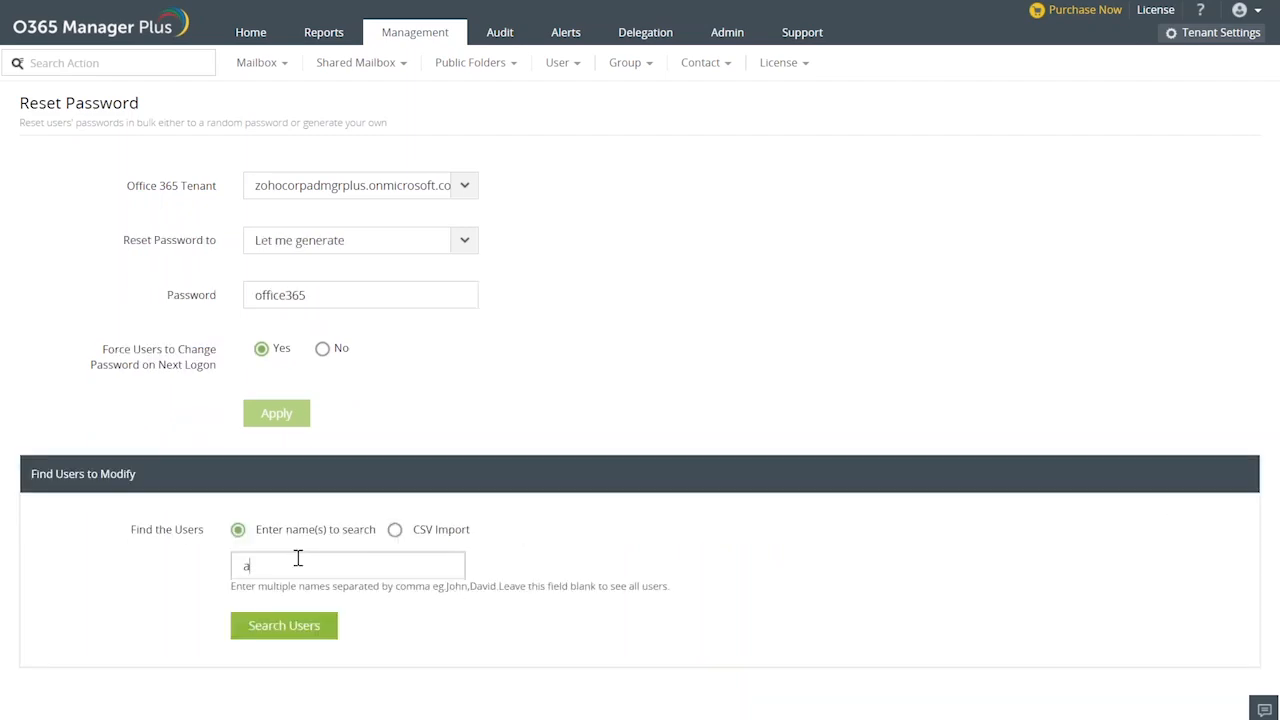
key(BackSpace)
text(bala)
key(BackSpace)
key(BackSpace)
key(BackSpace)
key(BackSpace)
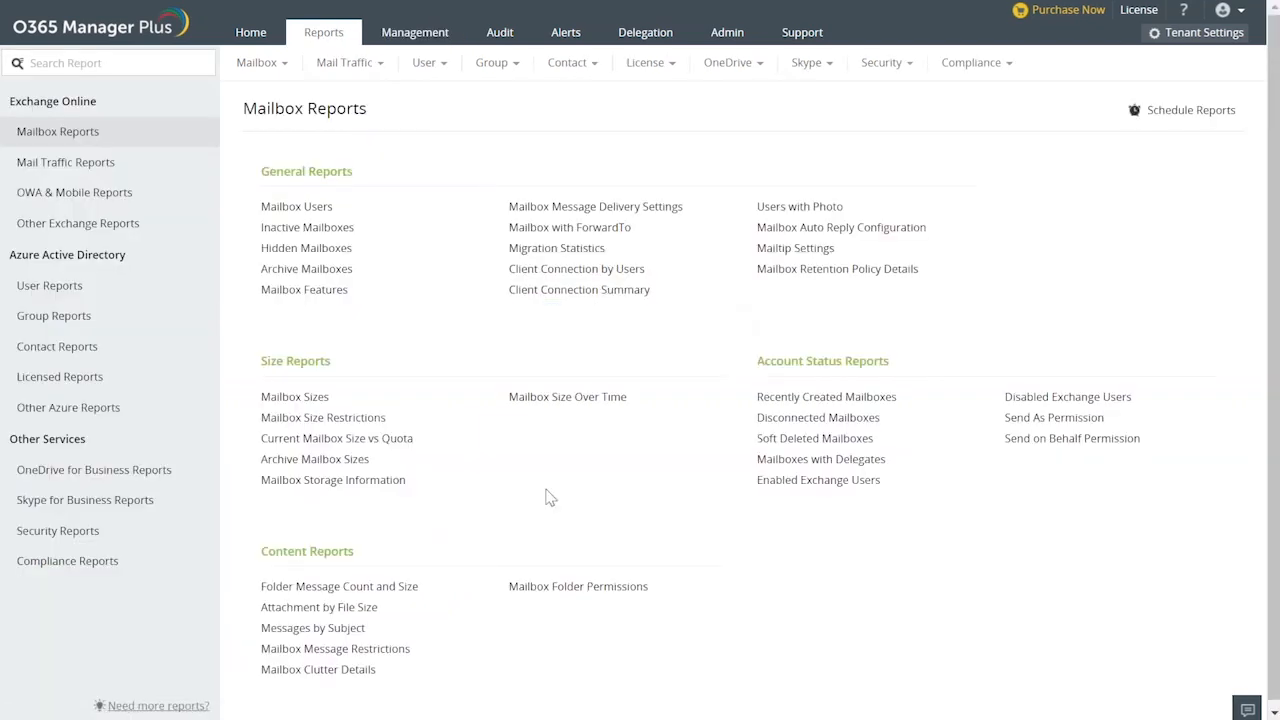
Reopen the Reset Password task for users, choose Let me generate, and enter the new password.
click(402, 42)
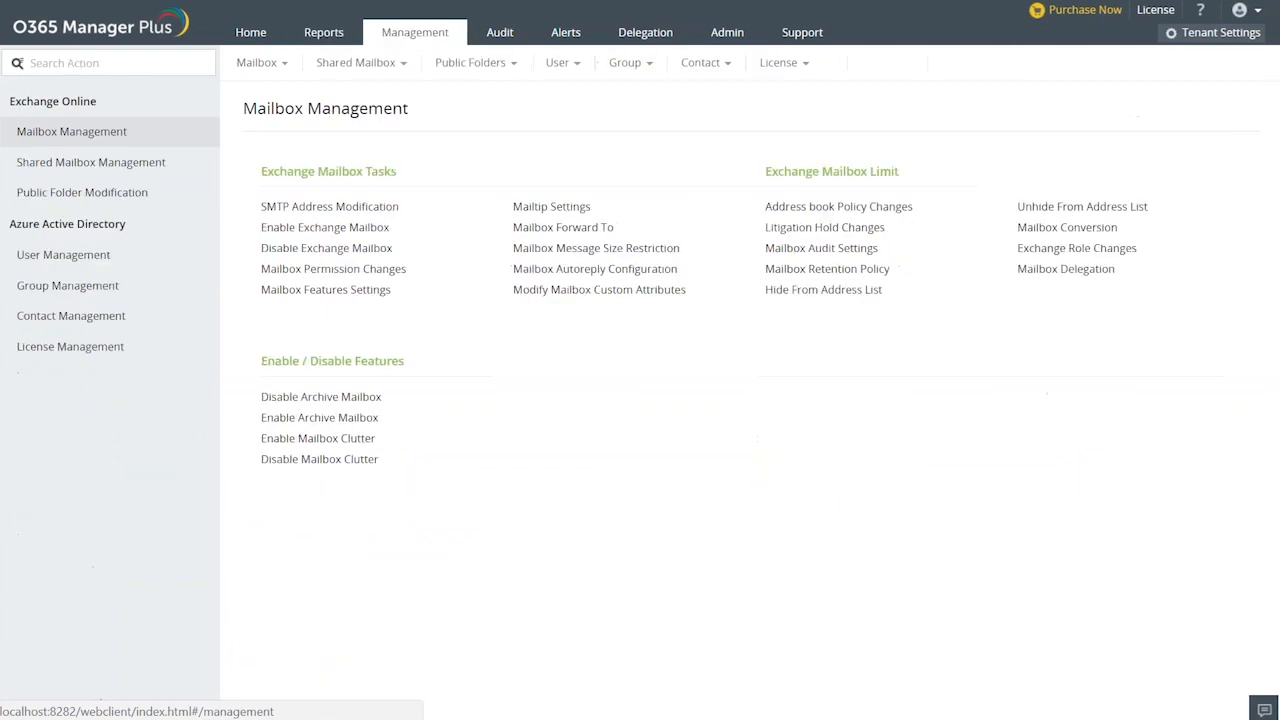
click(79, 262)
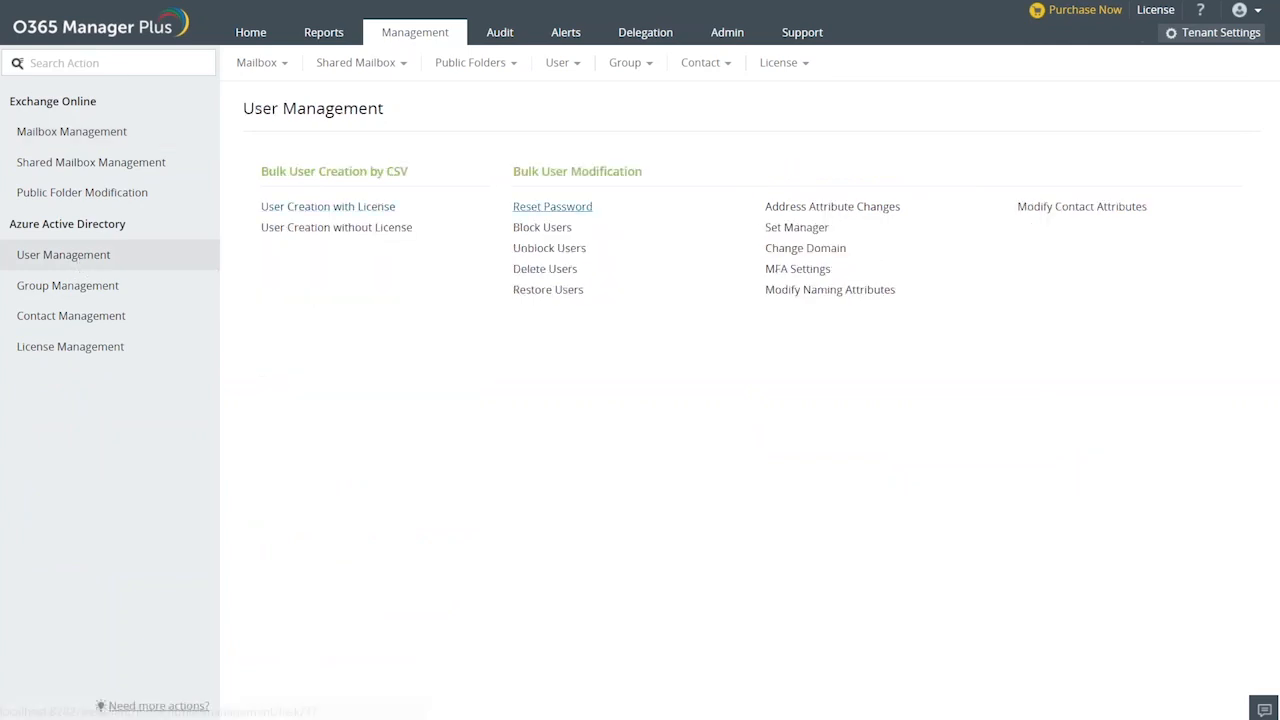
click(552, 206)
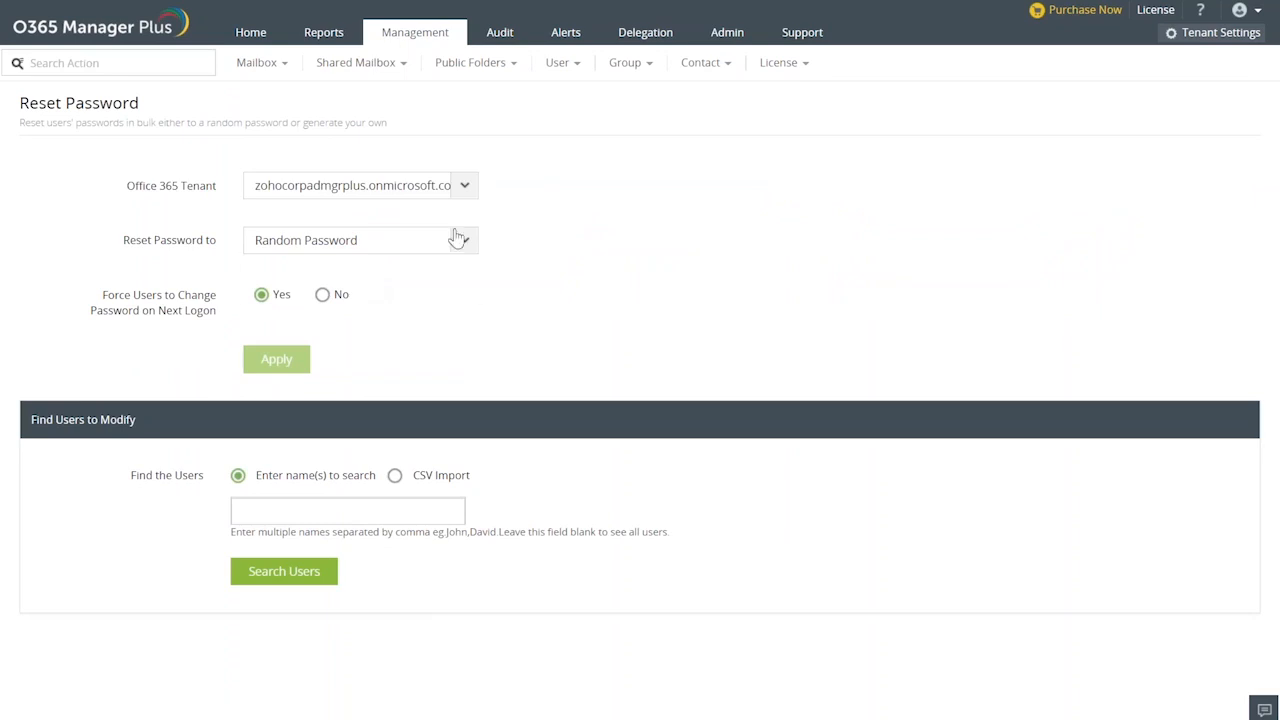
click(457, 237)
click(372, 305)
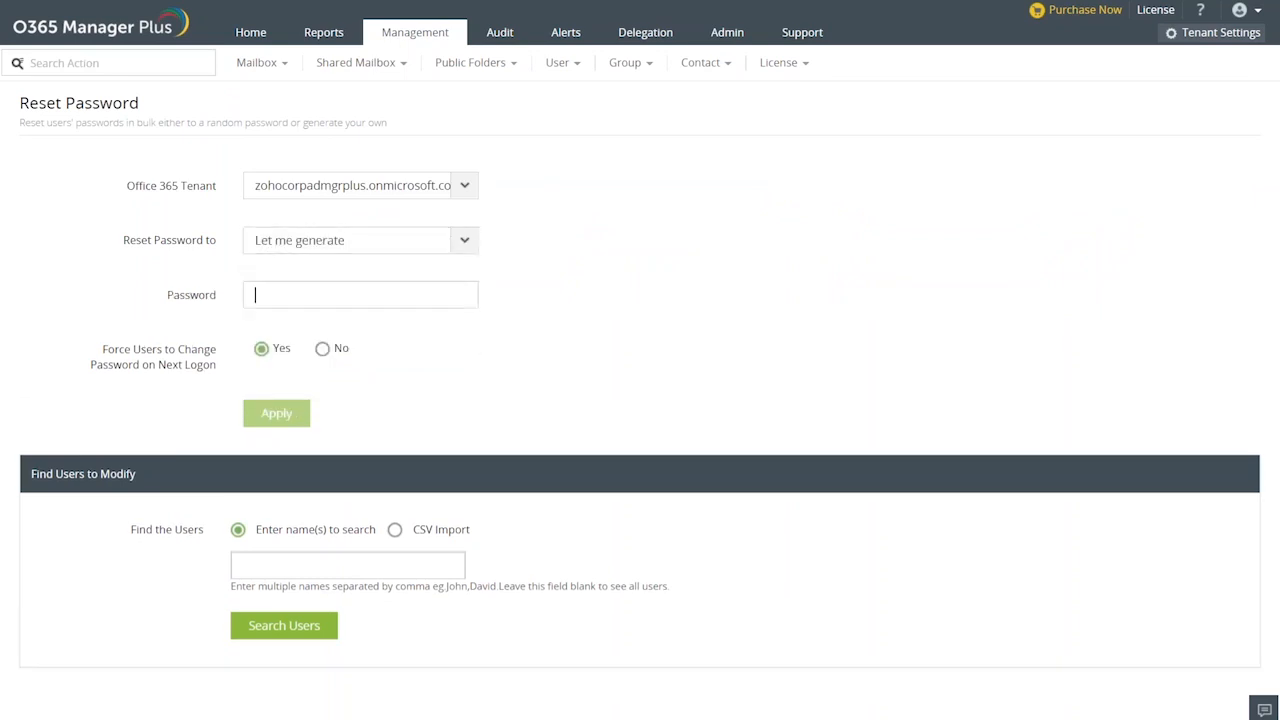
text(office365)
Search for users to modify with the term "test" and refresh the results.
click(356, 567)
text(test)
click(284, 625)
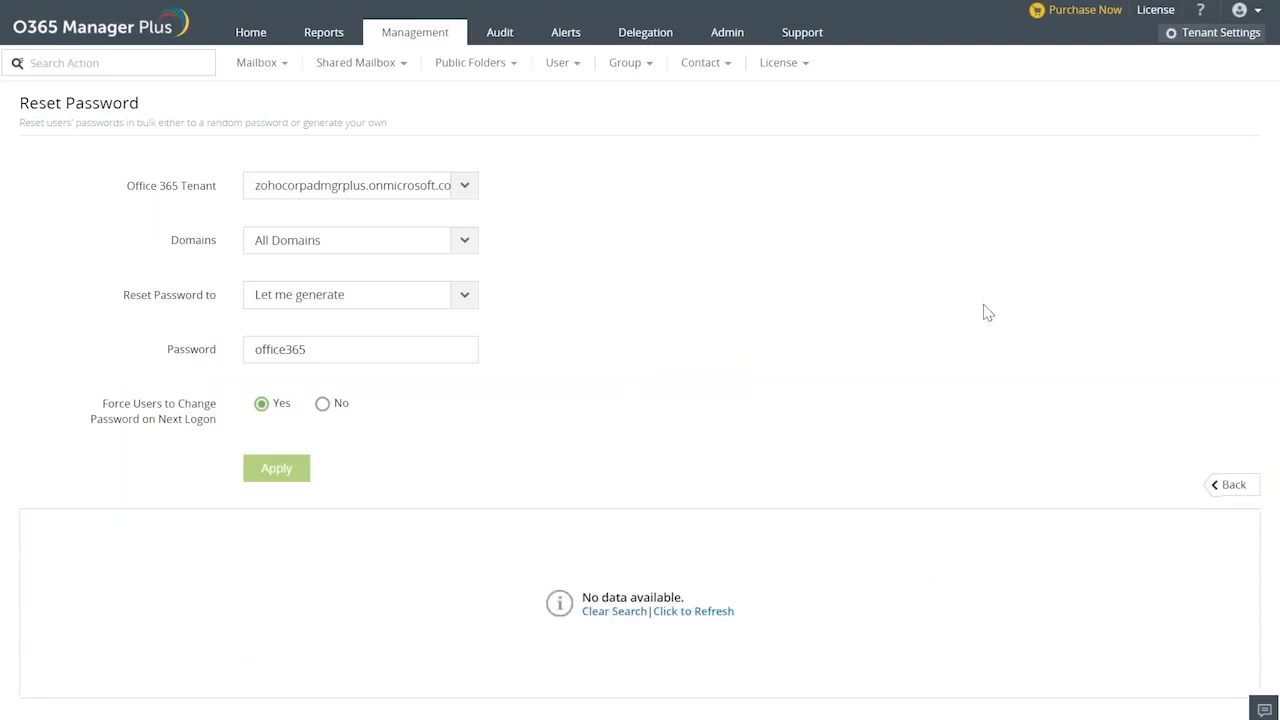
click(688, 612)
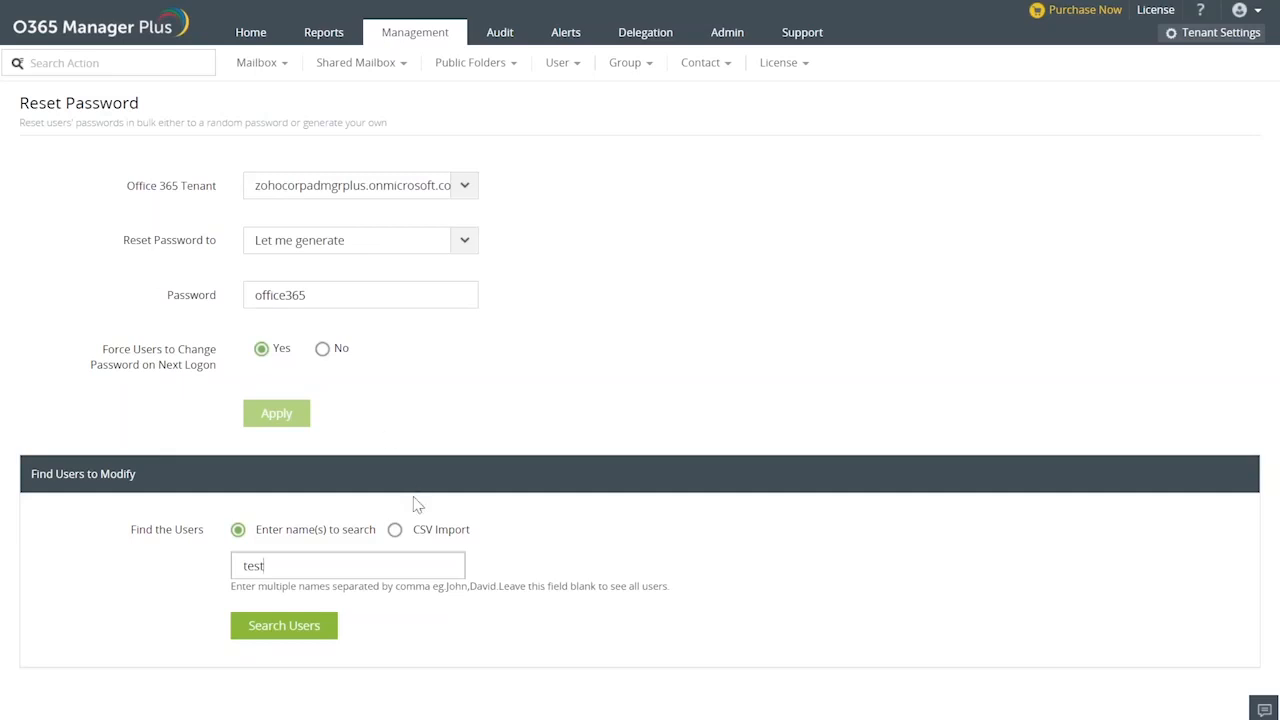
Switch the method for finding the users to modify to CSV Import.
click(395, 530)
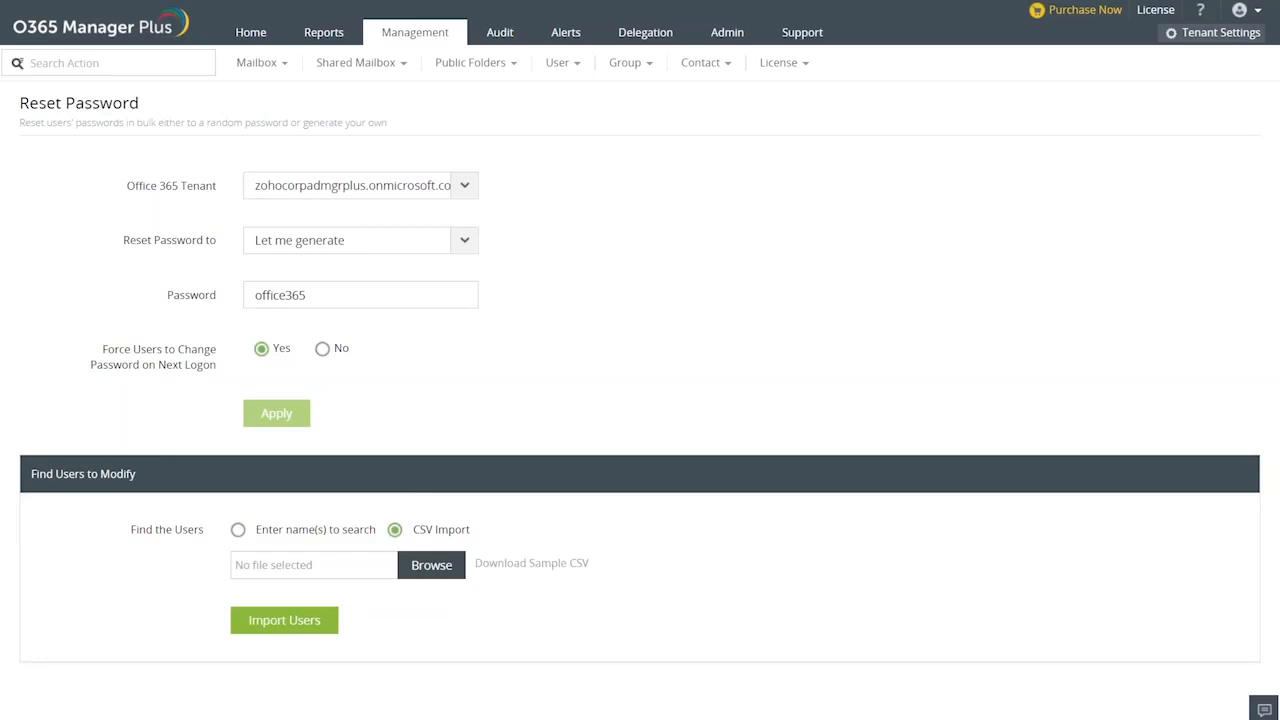
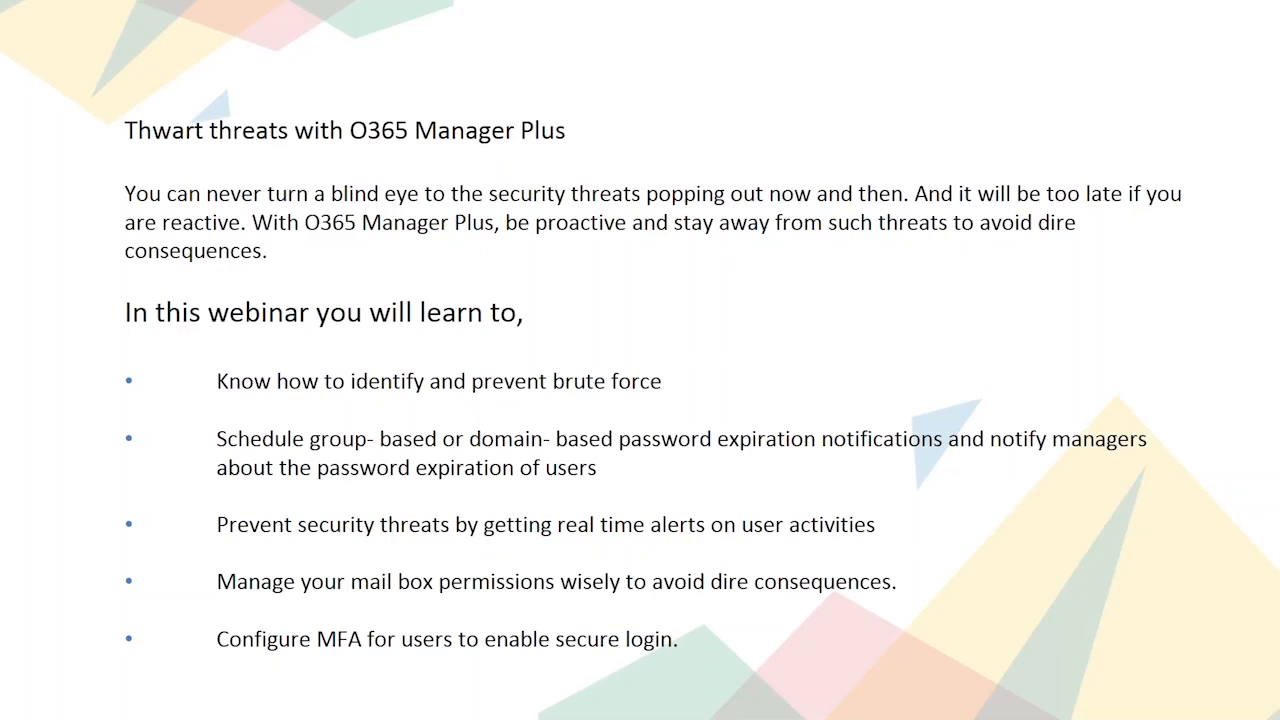
Switch to O365 Manager Plus and view the list of all alerts.
key(alt+Tab)
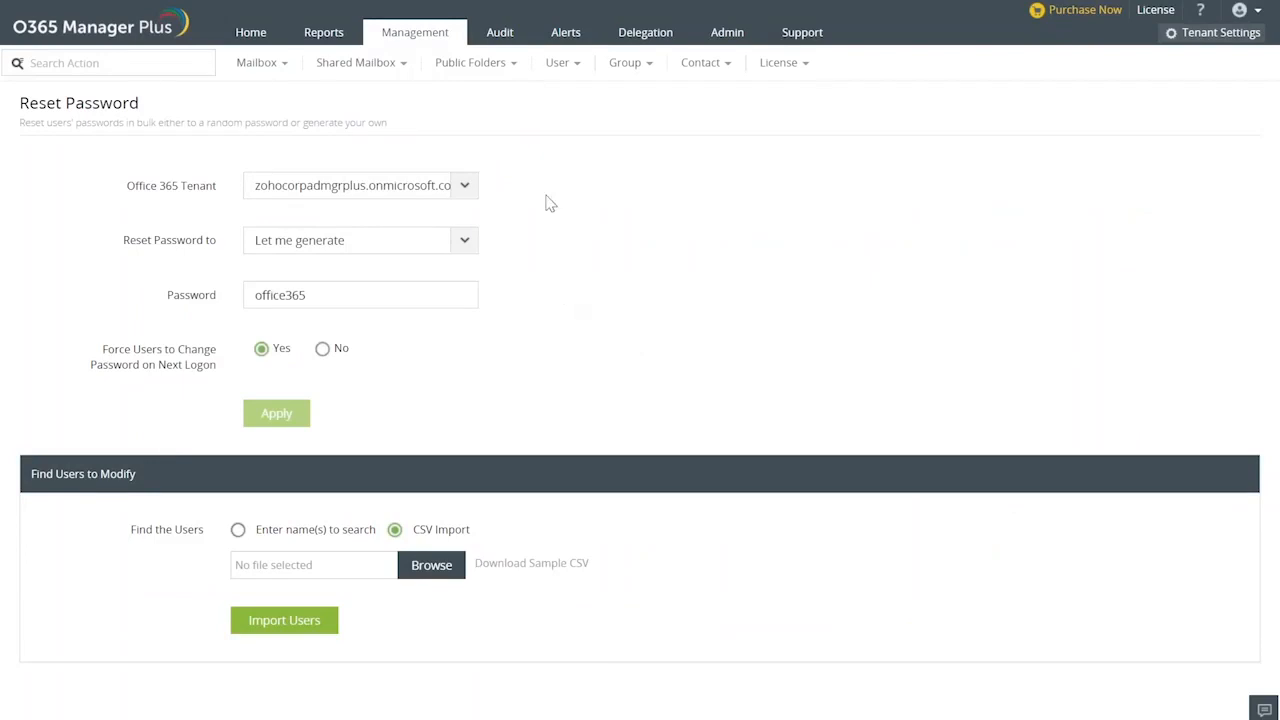
click(562, 36)
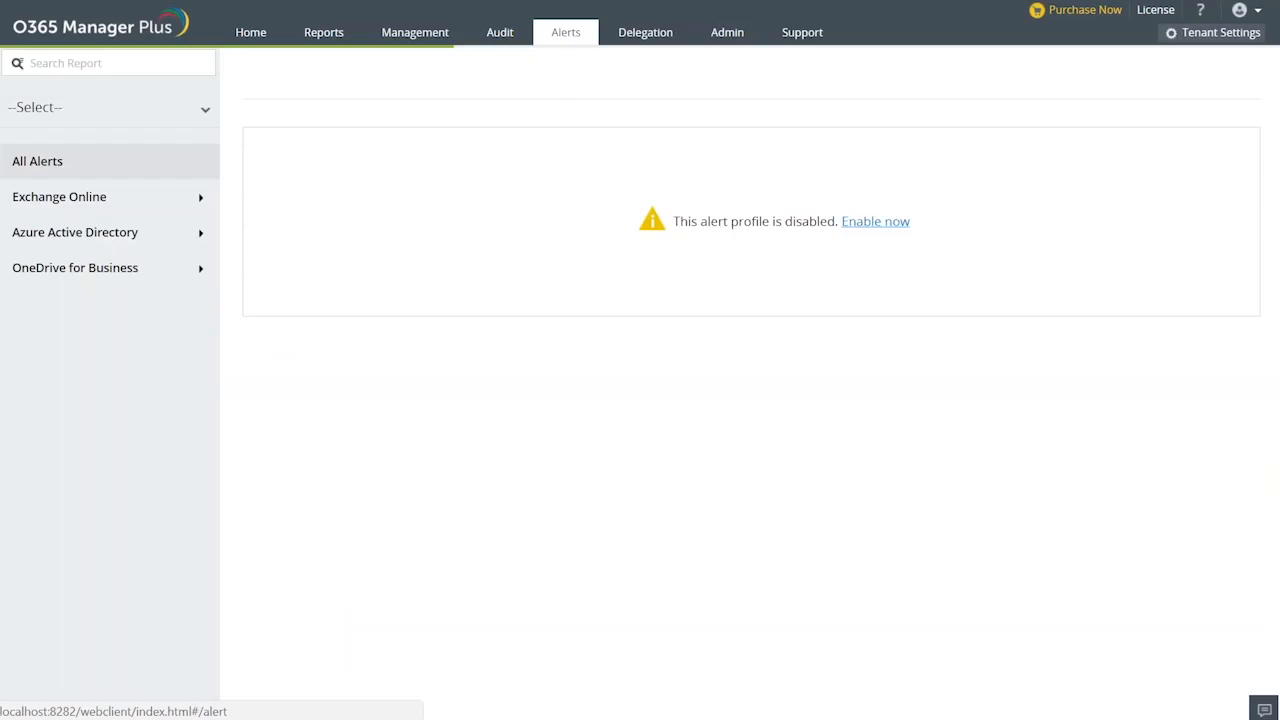
click(872, 223)
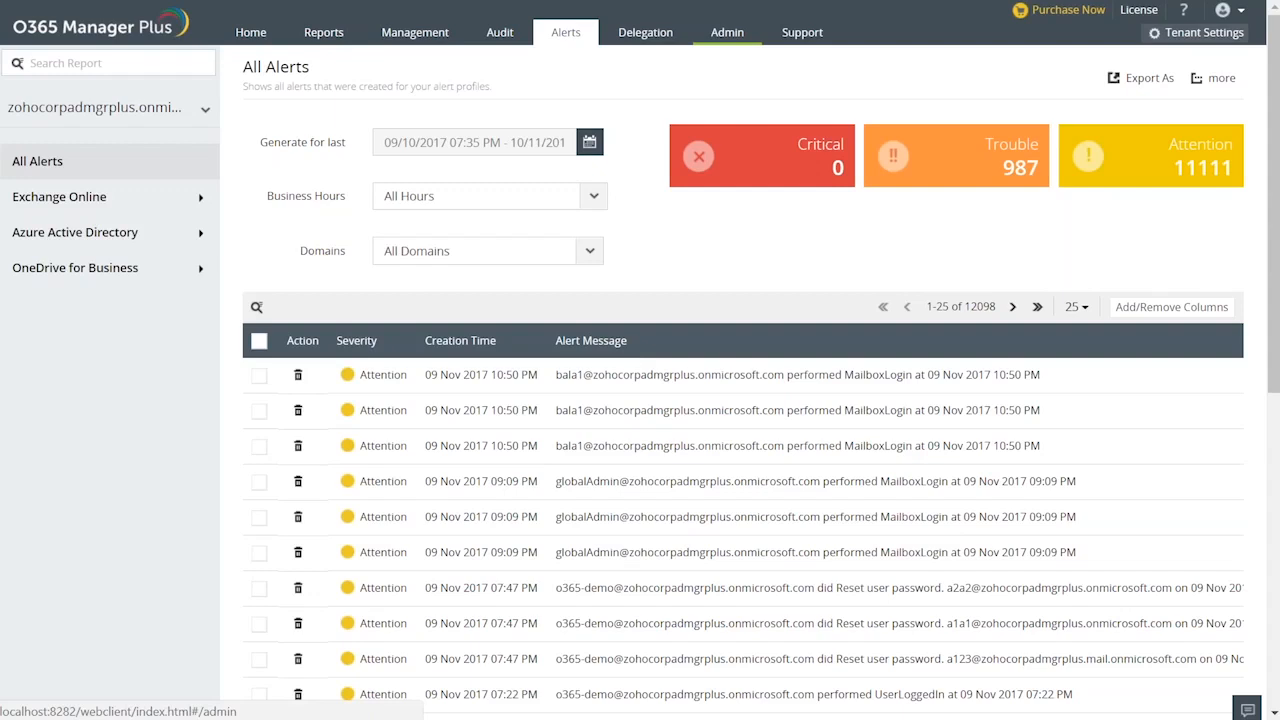
Go to the alert profiles in the audit configuration settings and start adding a new profile.
click(727, 32)
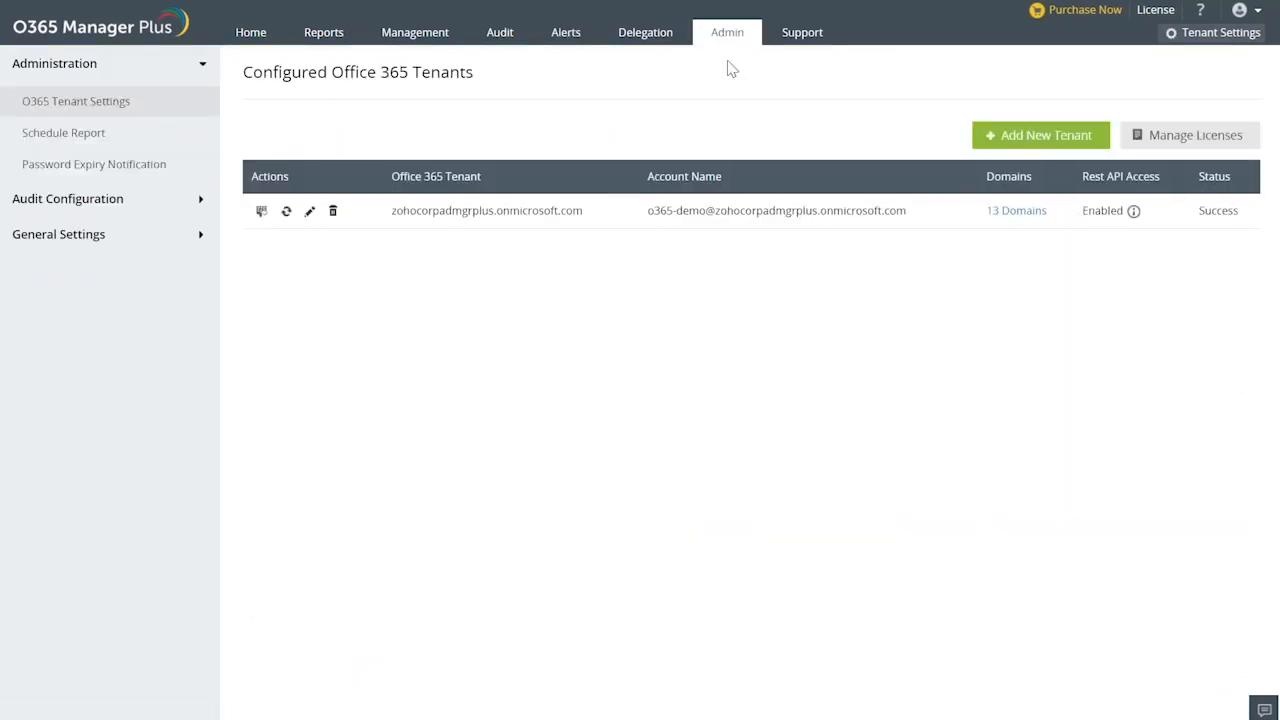
click(78, 205)
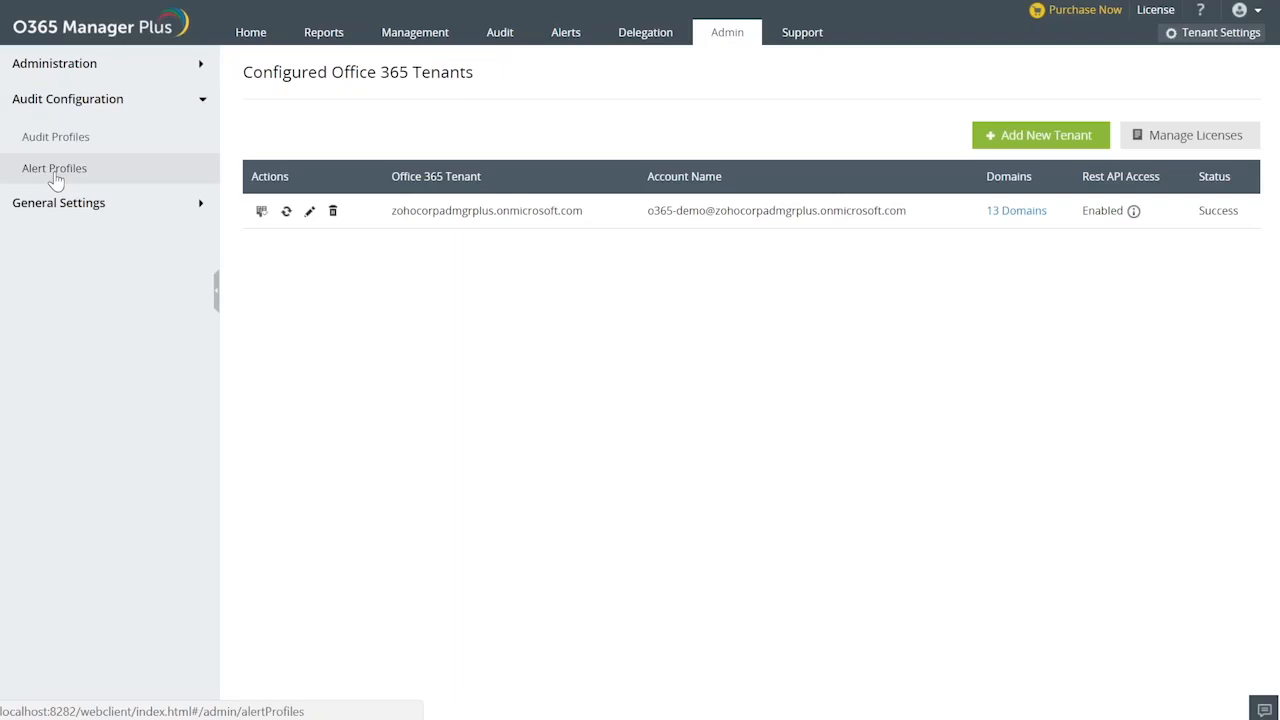
click(55, 170)
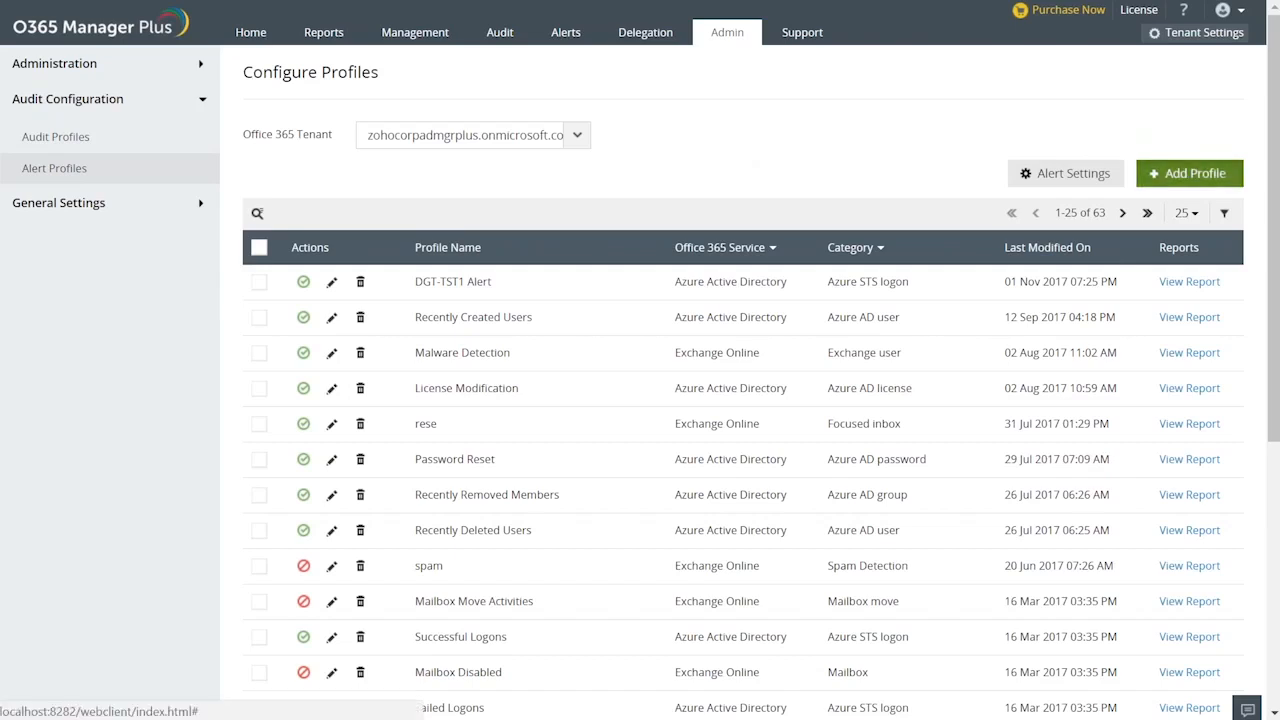
click(1189, 173)
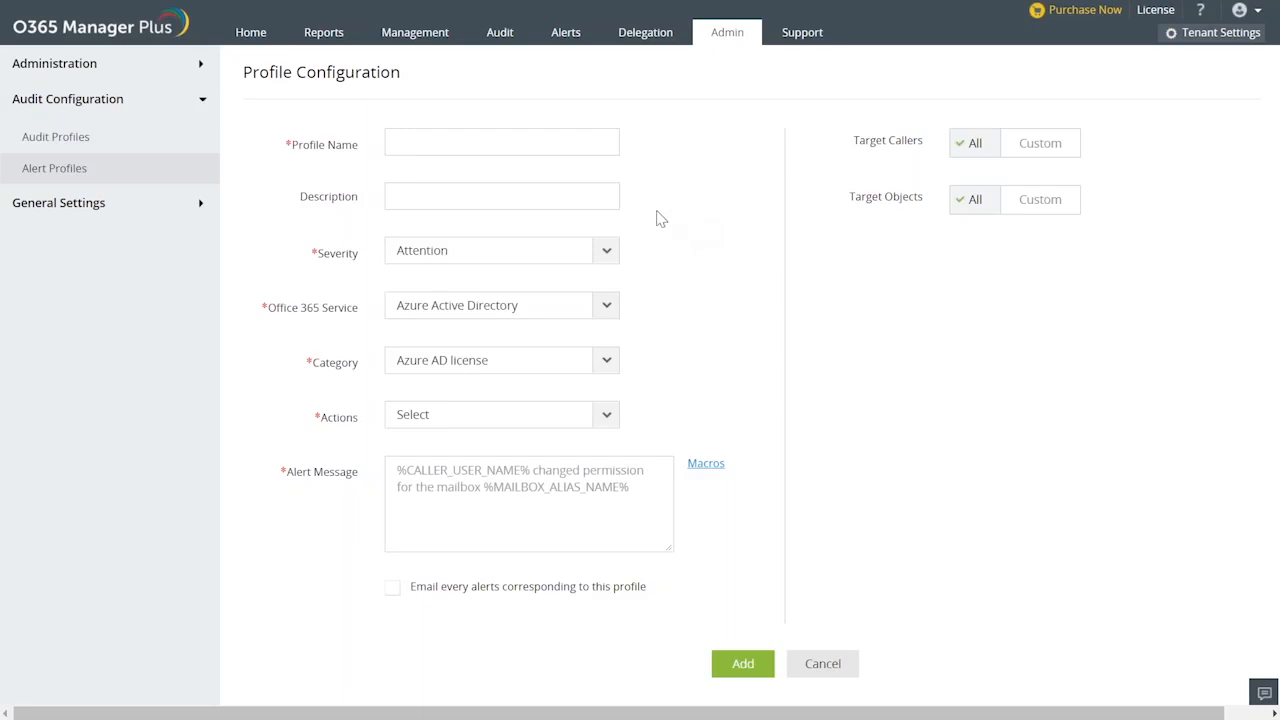
Name the new alert profile "Admin account password".
text(My account password)
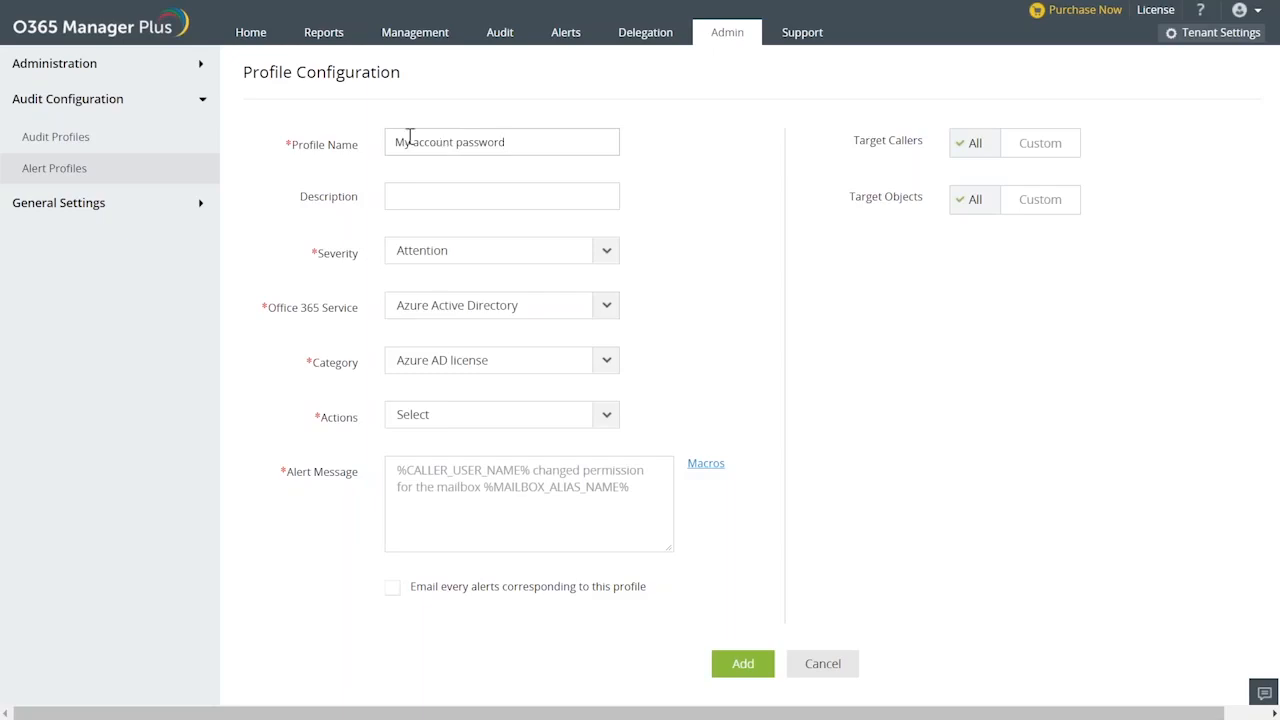
click(415, 143)
key(BackSpace)
key(BackSpace)
key(BackSpace)
text(Admin)
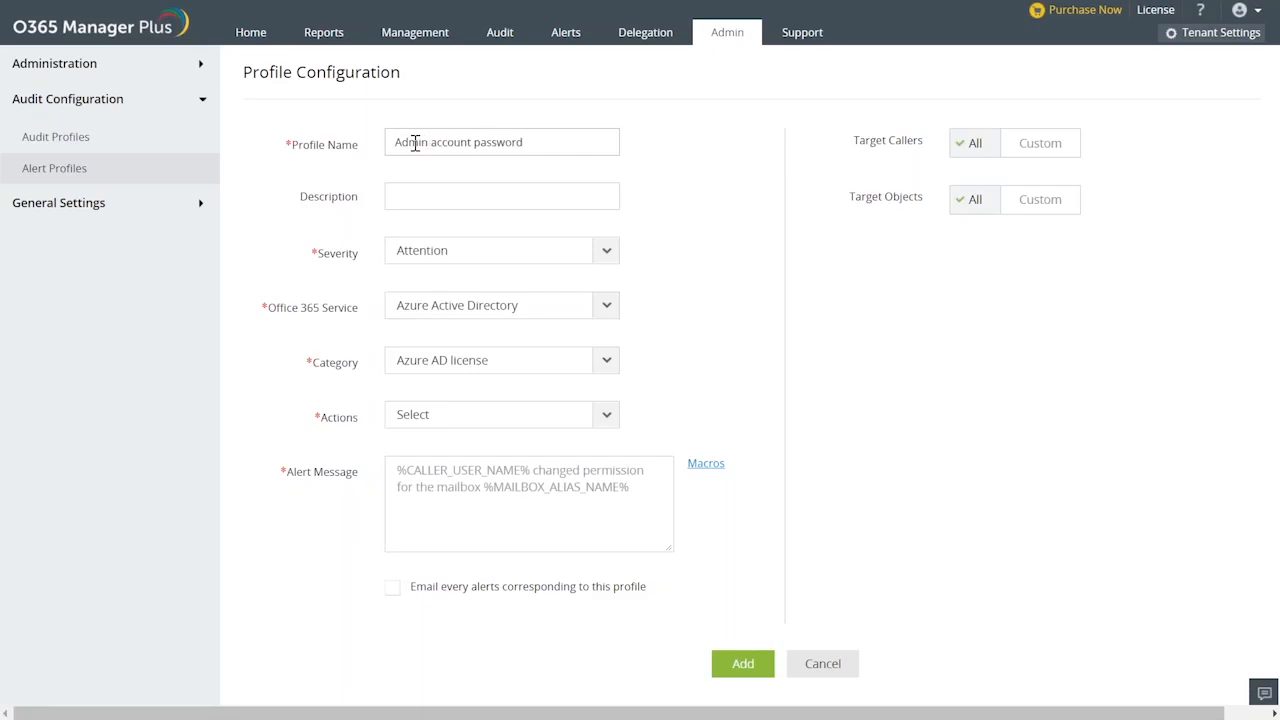
Set the alert profile's severity to Critical and its Office 365 service to Azure Active Directory.
click(421, 197)
click(605, 255)
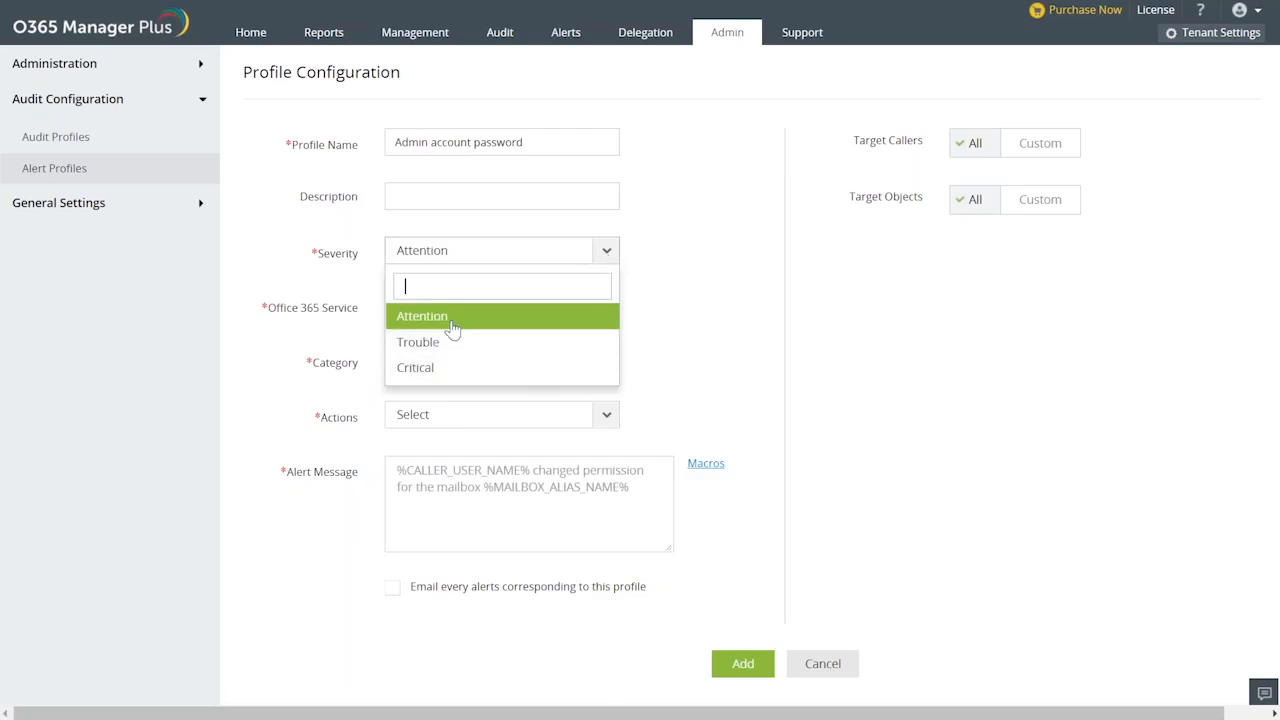
click(425, 368)
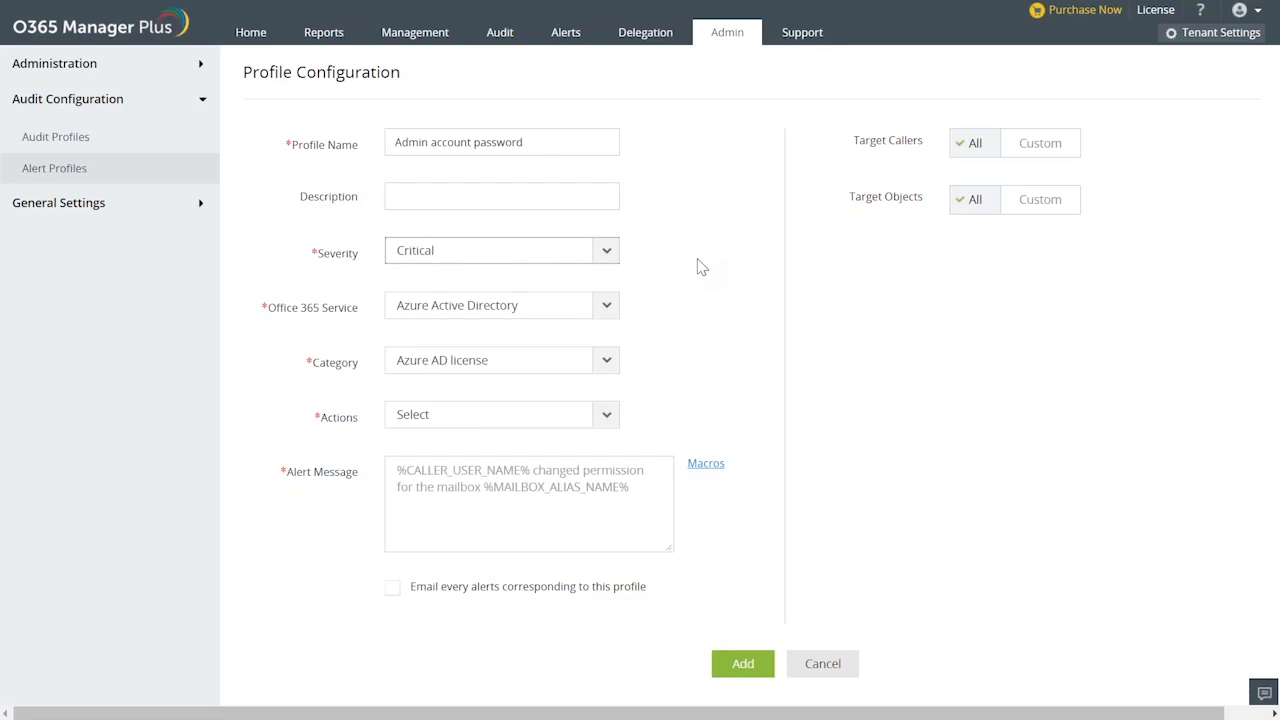
click(608, 305)
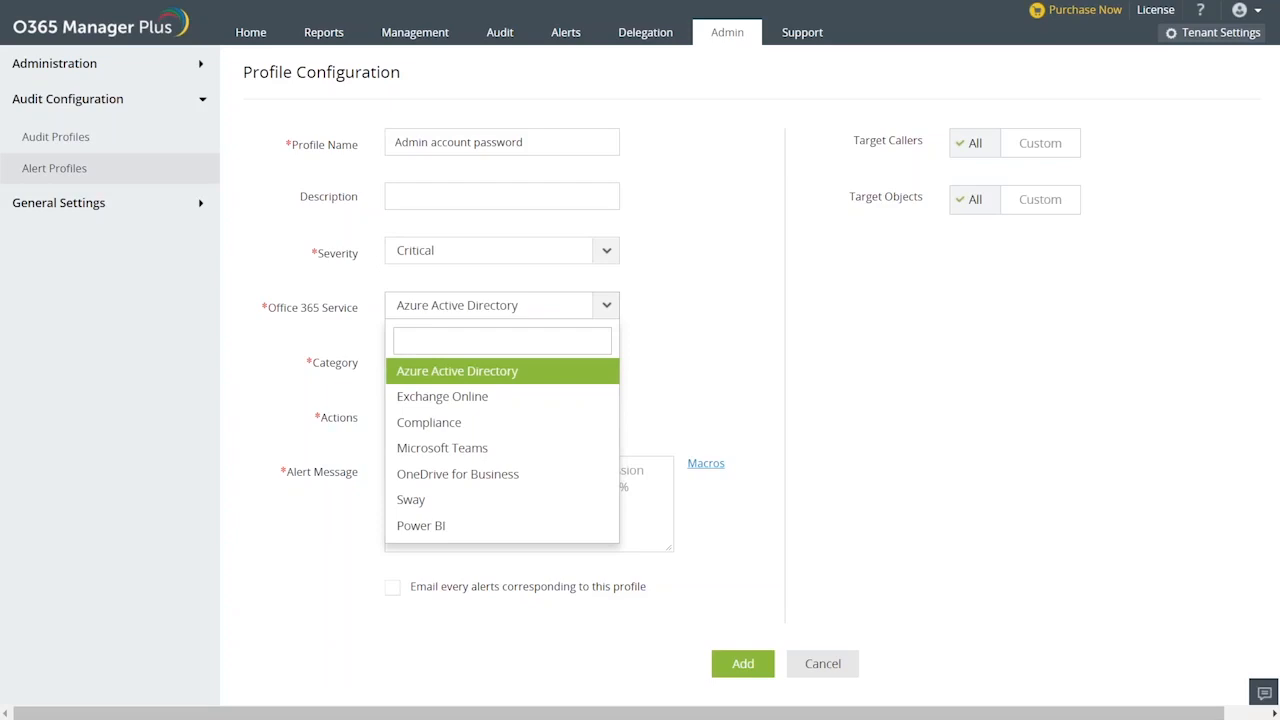
click(490, 378)
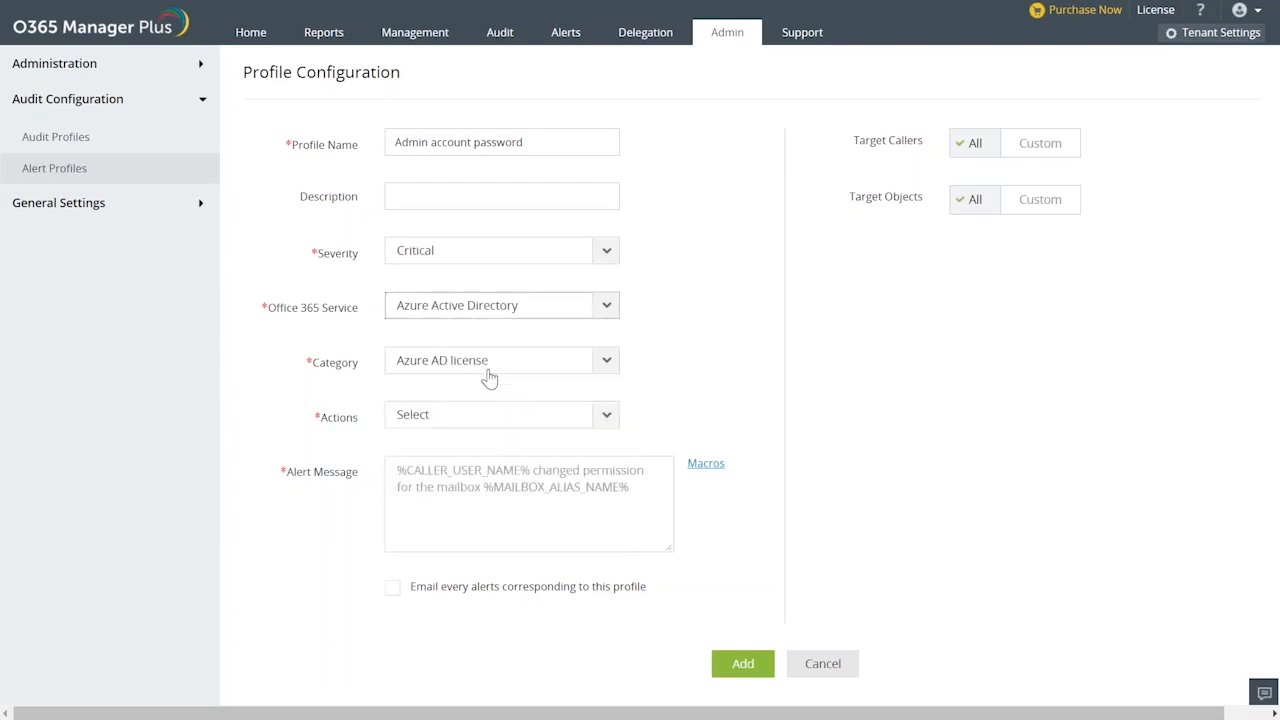
Find the password category and set the alert profile's category to Azure AD password.
click(602, 362)
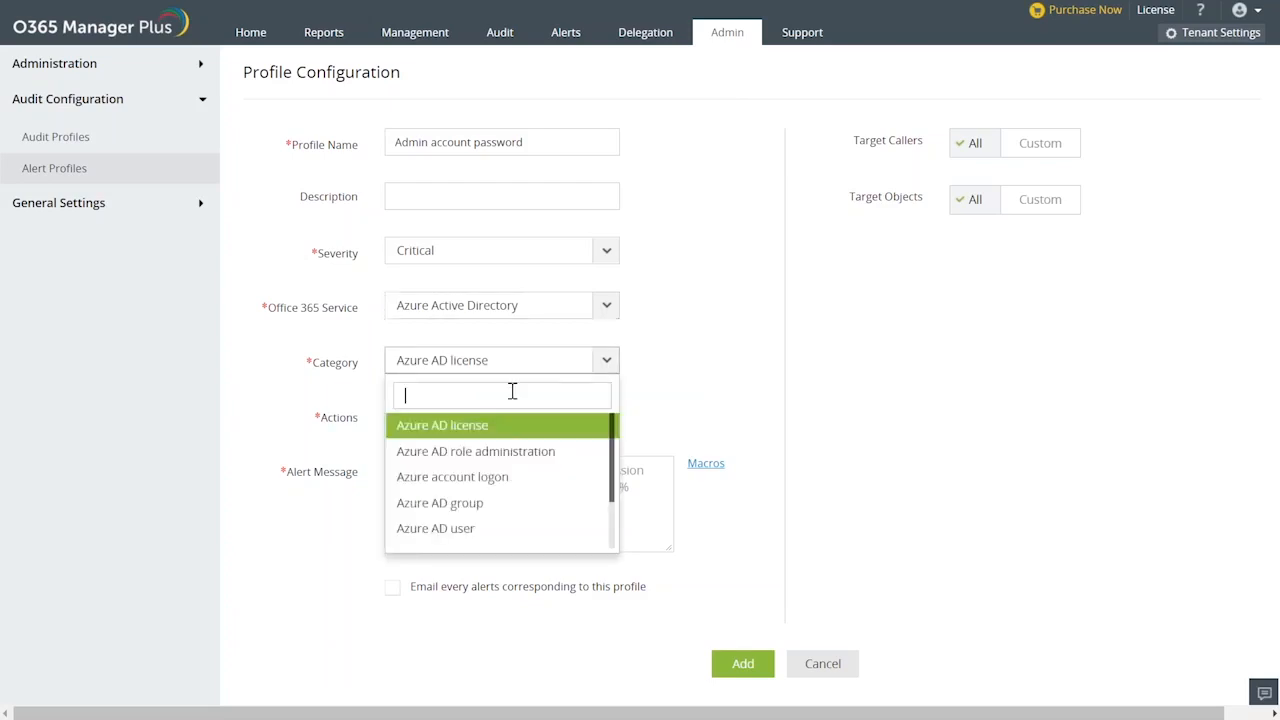
text(pass)
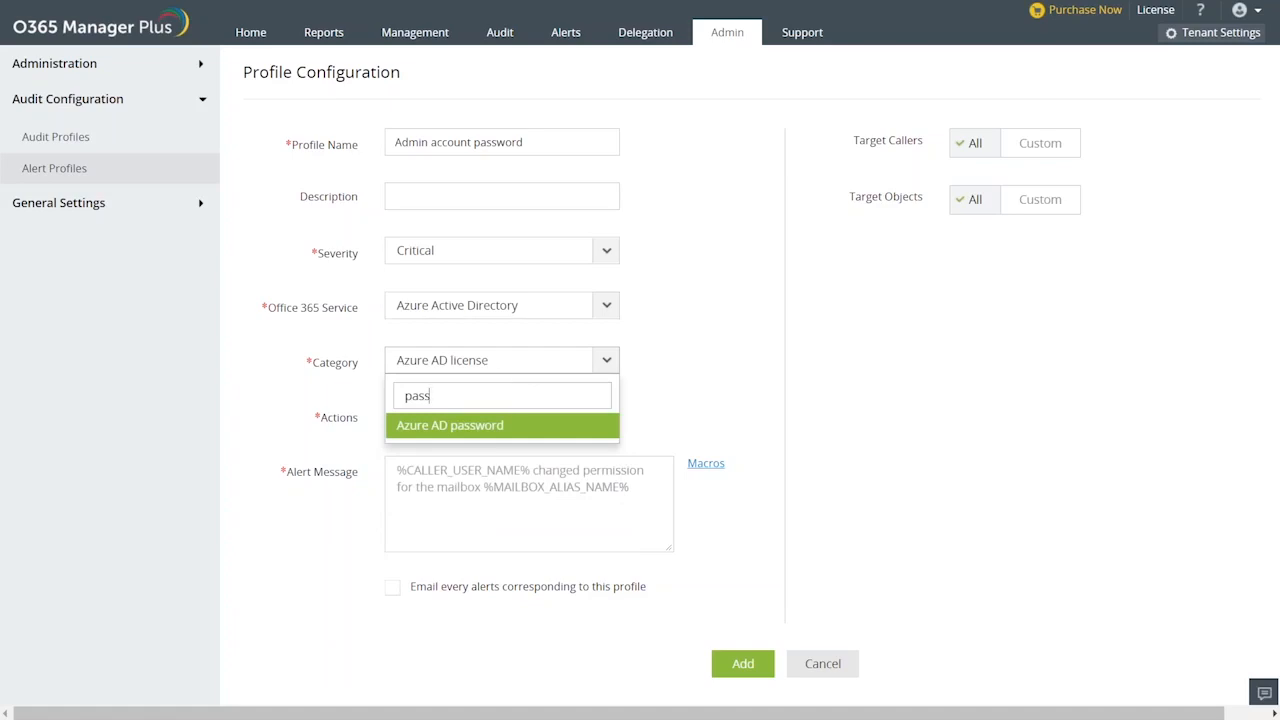
click(499, 429)
Choose Reset user password as the only action that triggers the alert profile.
click(498, 432)
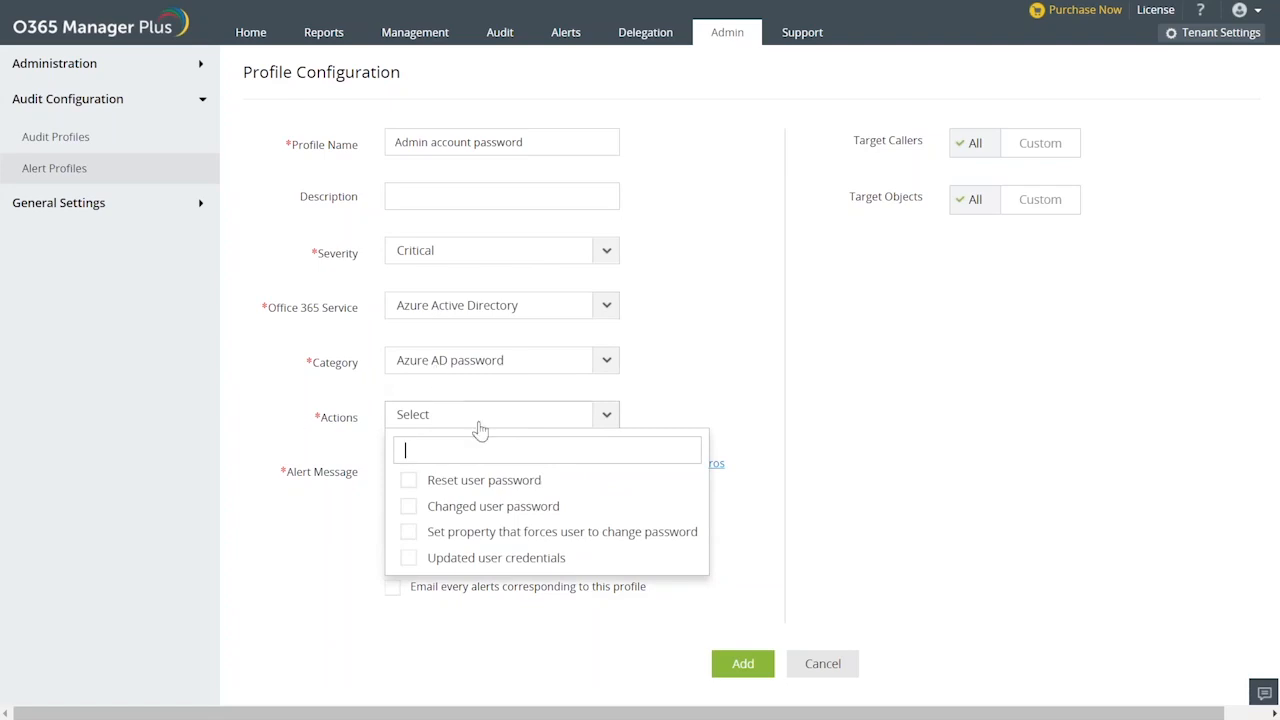
click(410, 483)
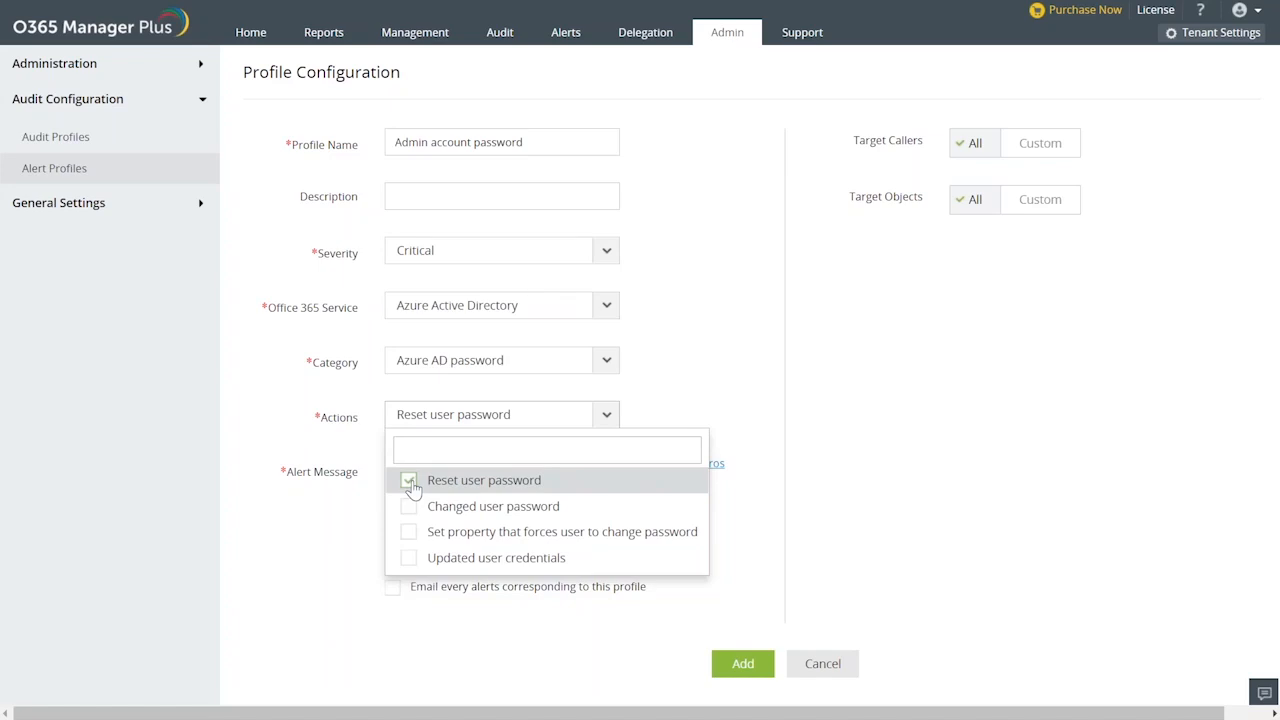
click(410, 483)
click(410, 483)
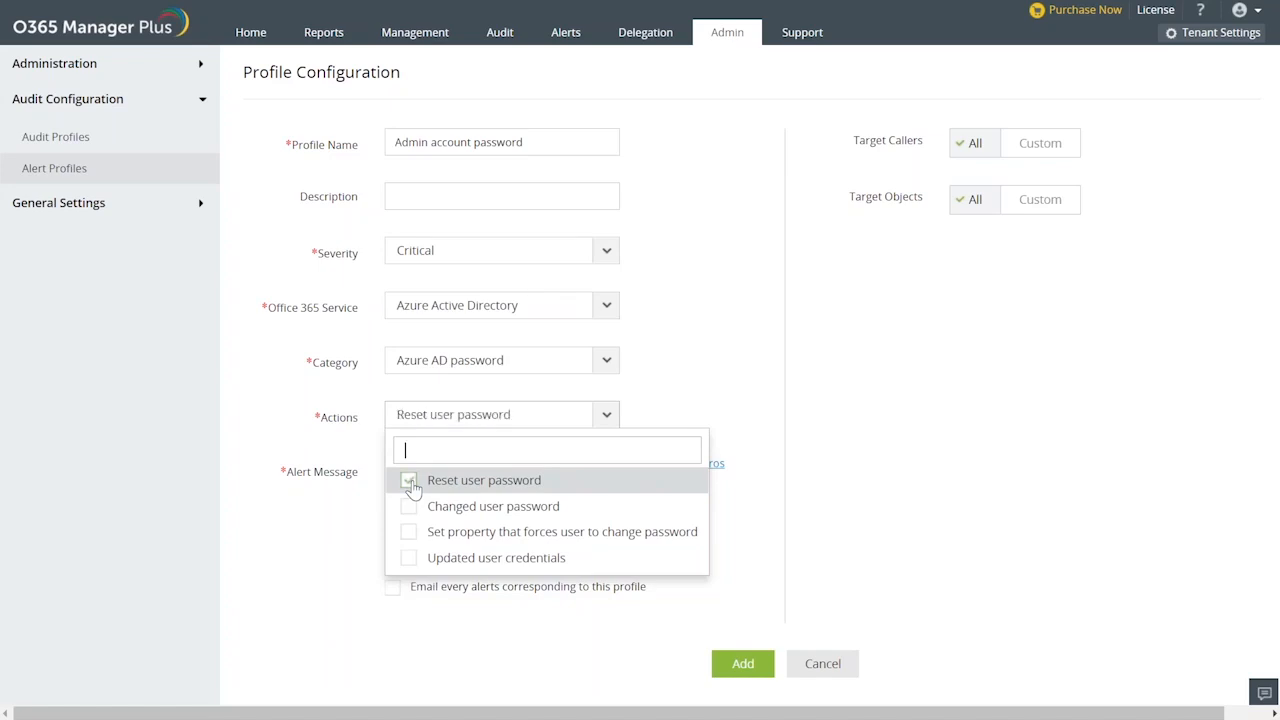
click(756, 416)
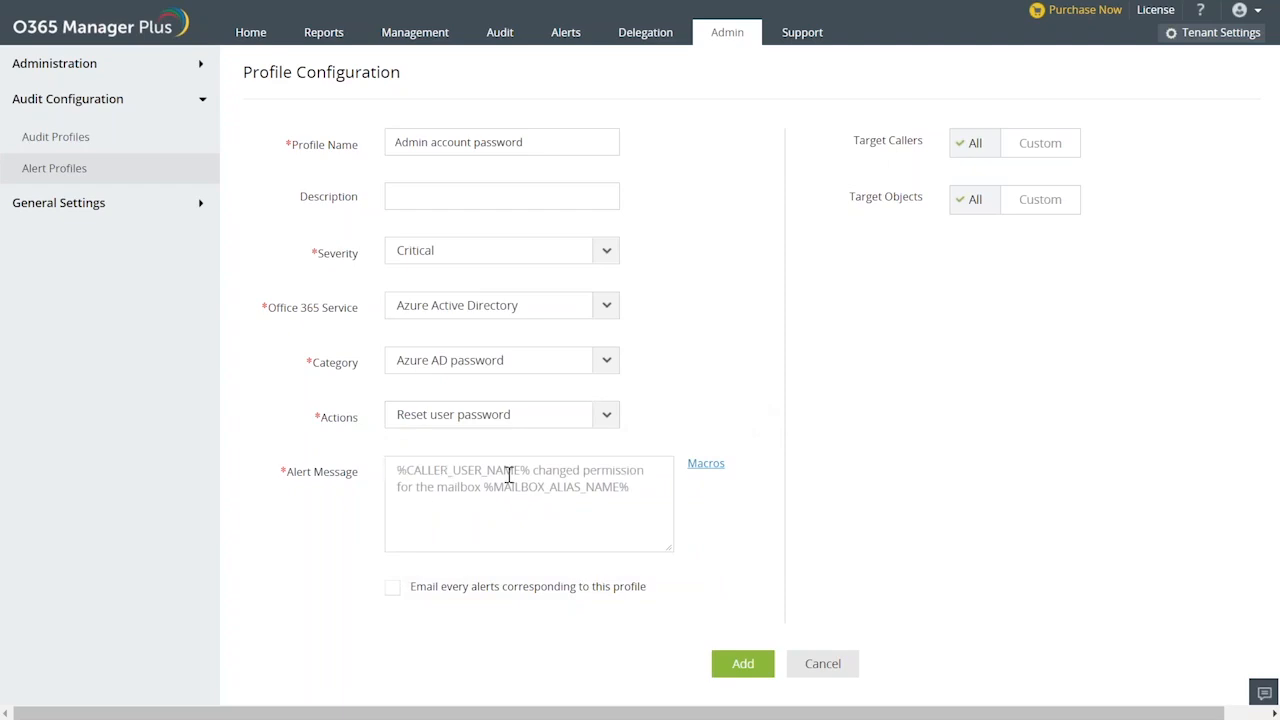
Enter "Admin account password has been reset by" as the alert message.
click(424, 470)
text(Y\)
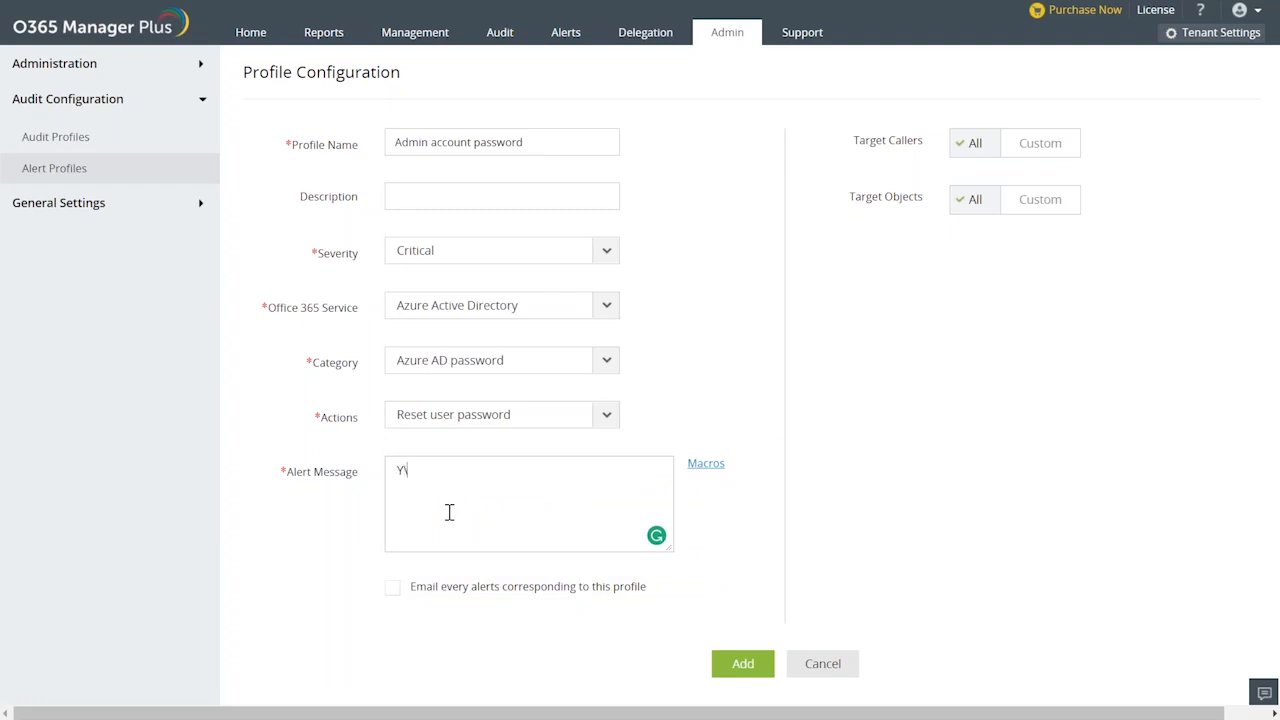
key(BackSpace)
text(Admin account pa)
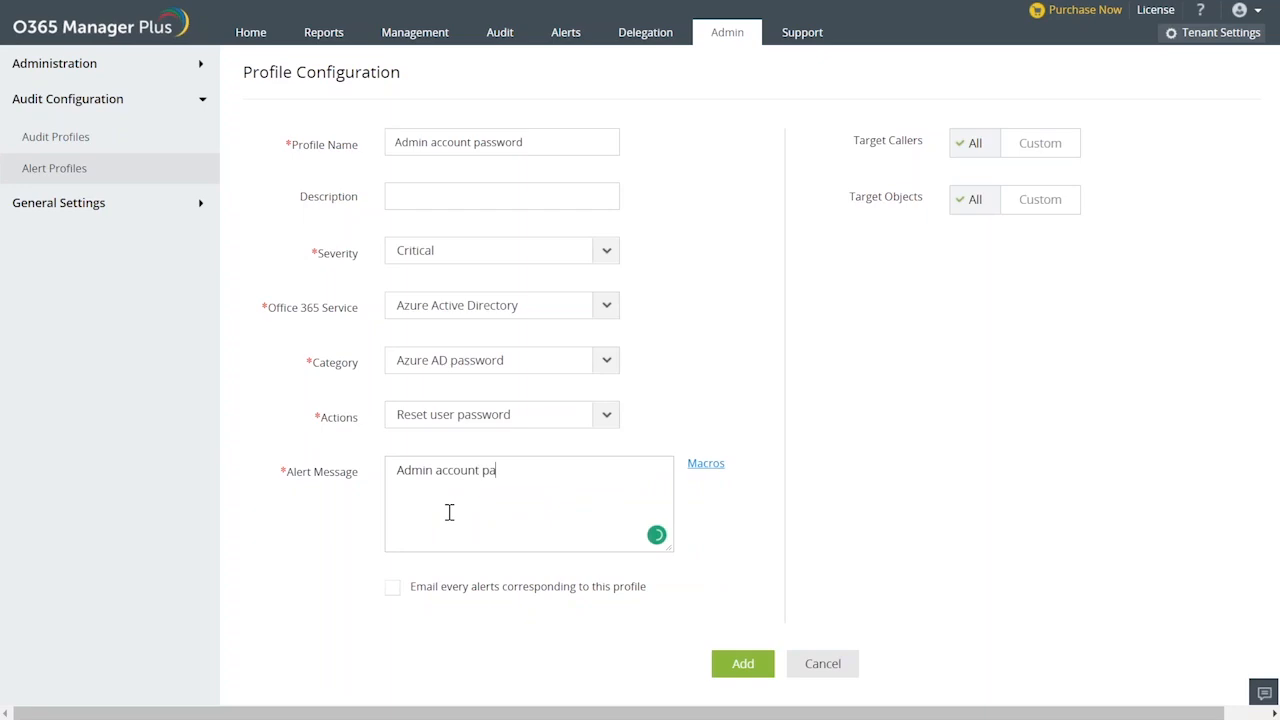
text(ssword has be)
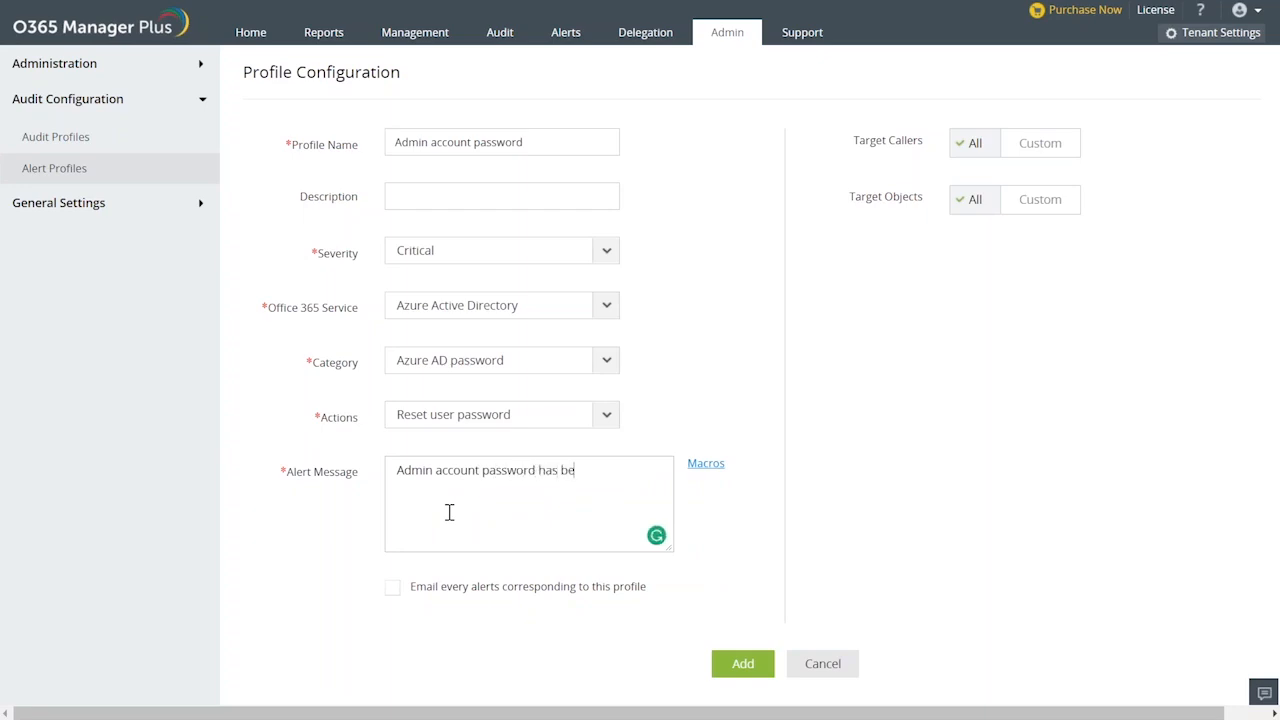
text(en reset by)
Find the Who macro and insert it at the end of the alert message.
click(706, 464)
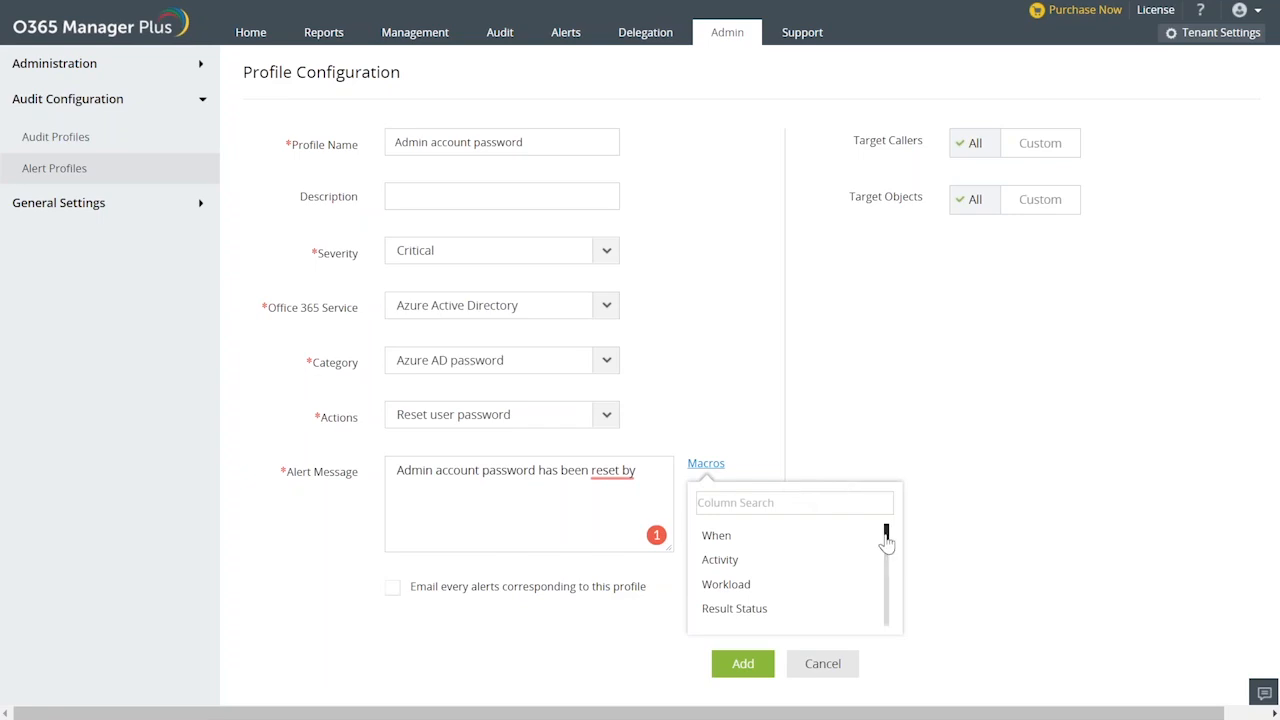
drag(887, 530, 887, 566)
scroll(887, 566, down, 1)
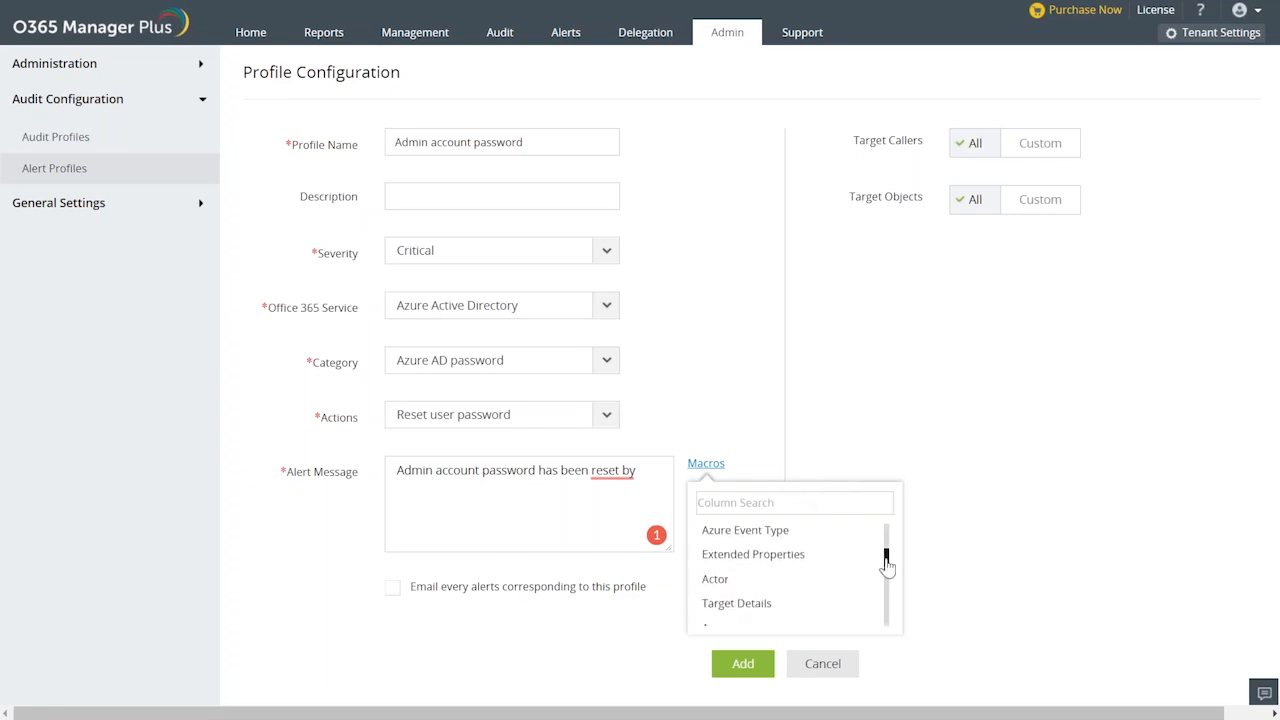
scroll(887, 566, down, 3)
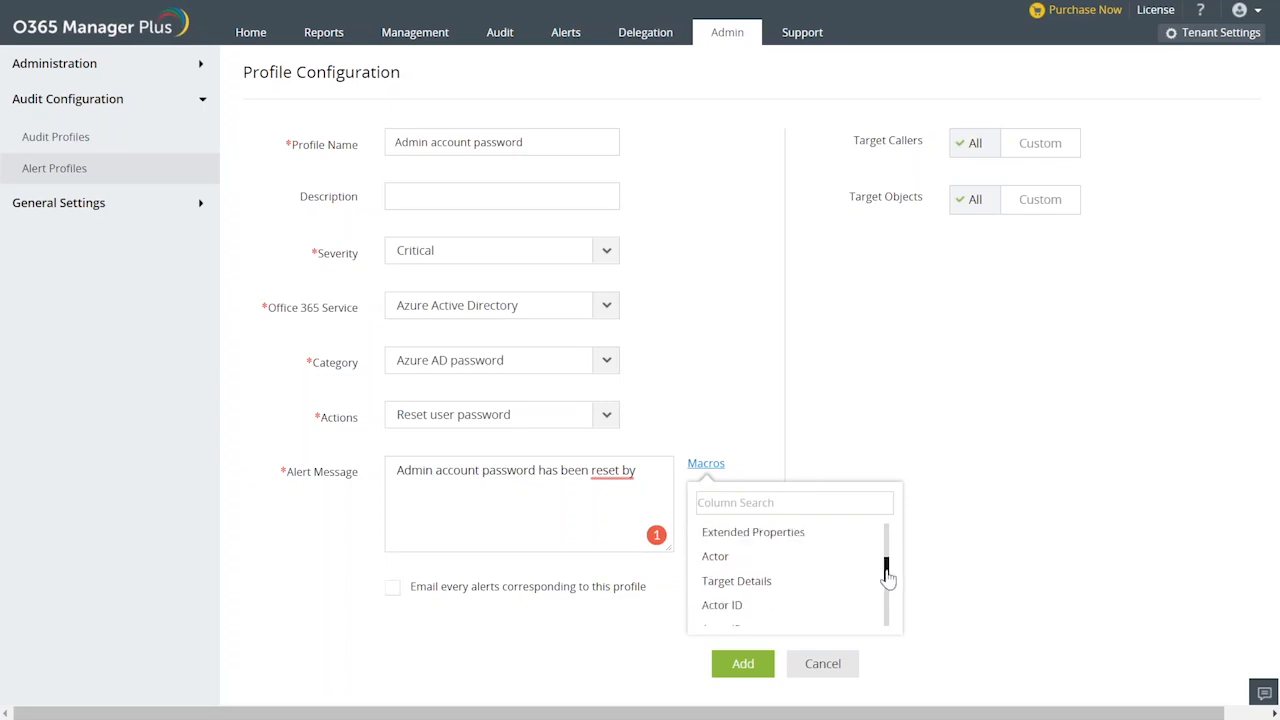
drag(888, 562, 888, 546)
click(760, 503)
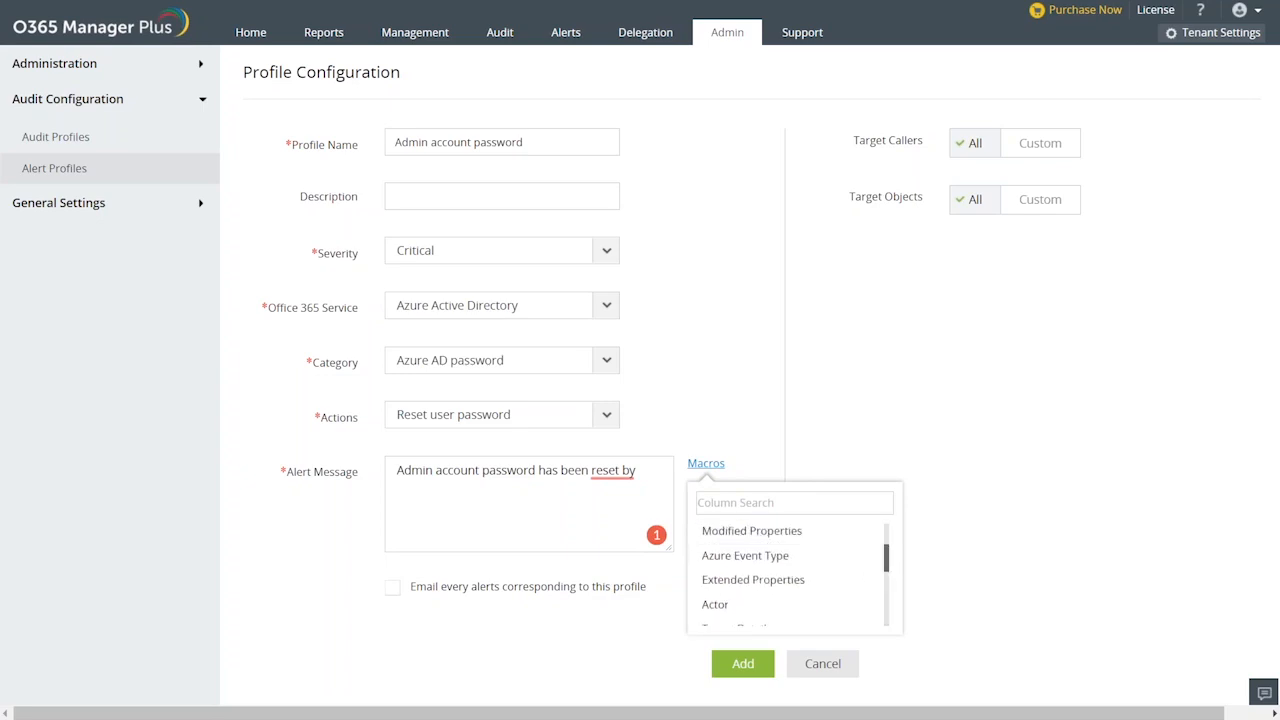
text(who)
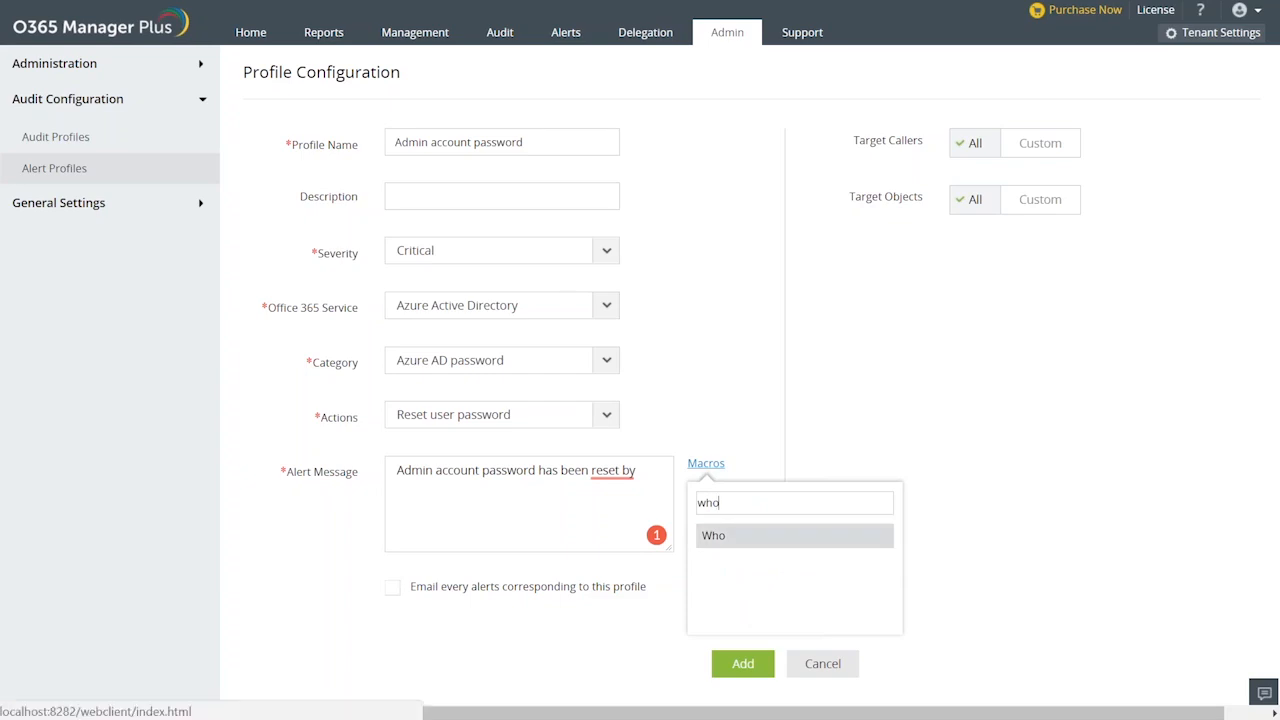
click(760, 535)
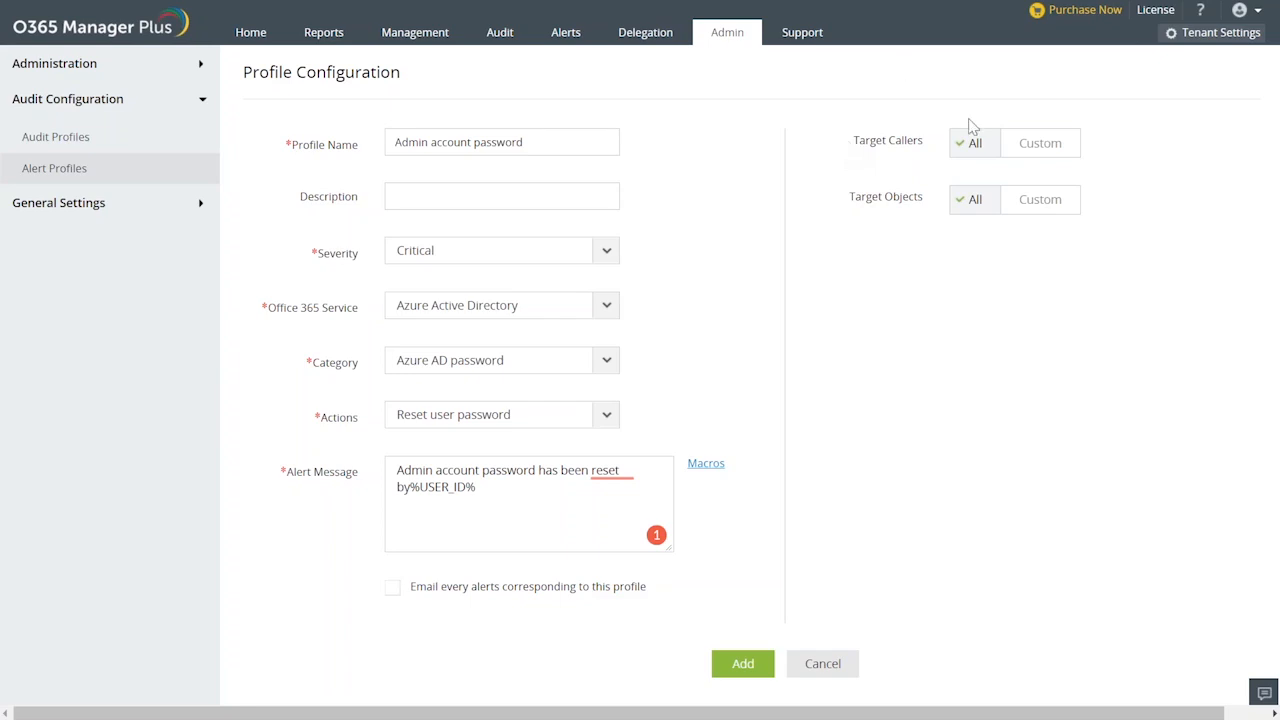
Restrict the alert profile's target callers to a custom selection containing the security groups 13, 14 and 15.
click(1040, 145)
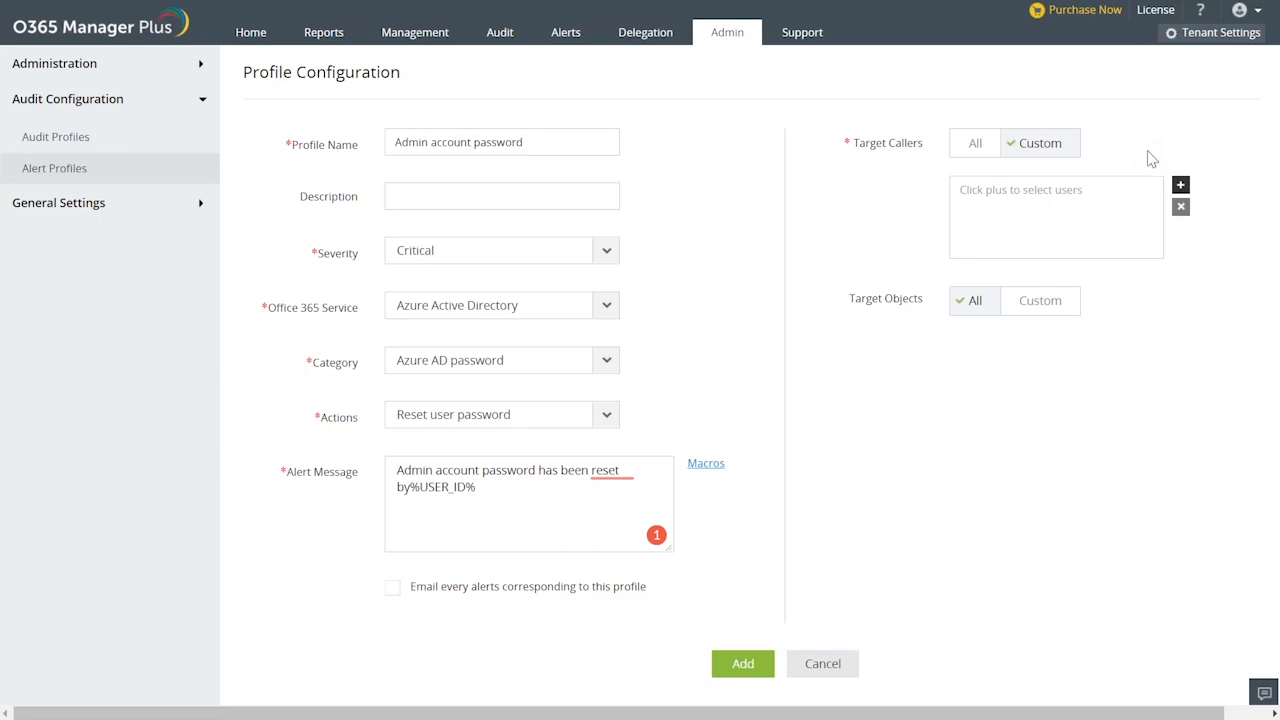
click(1180, 188)
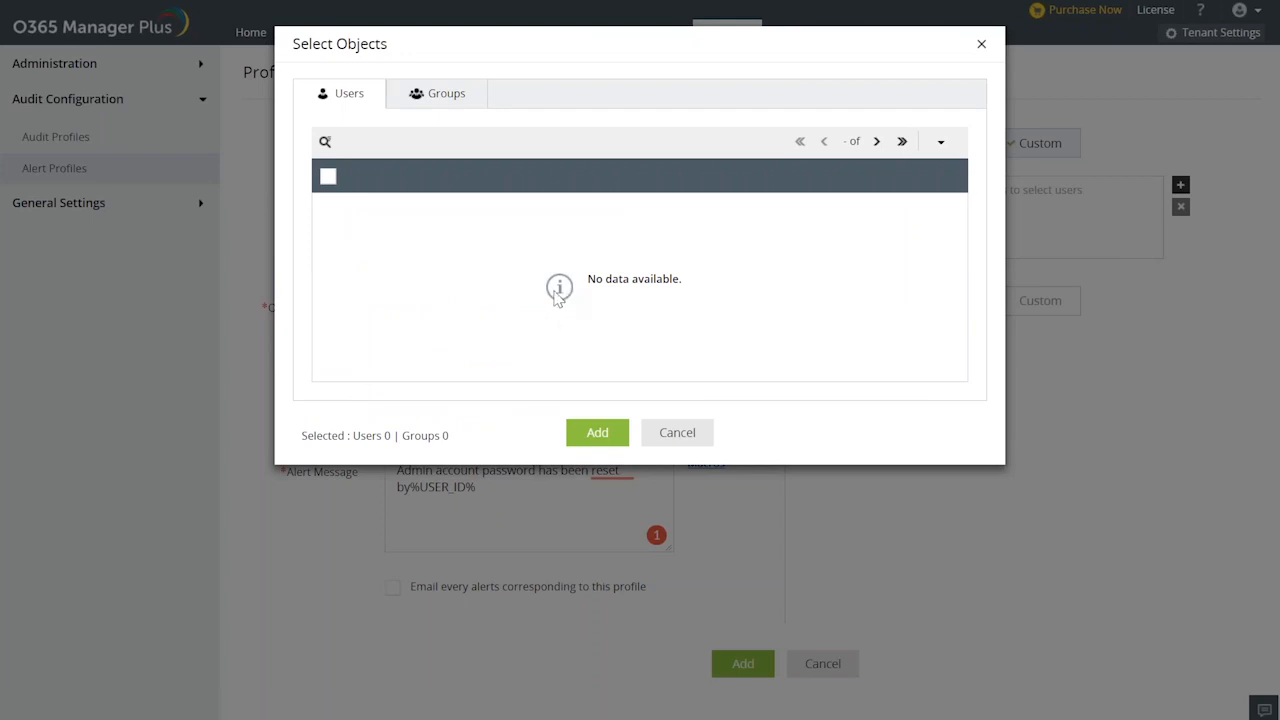
click(417, 96)
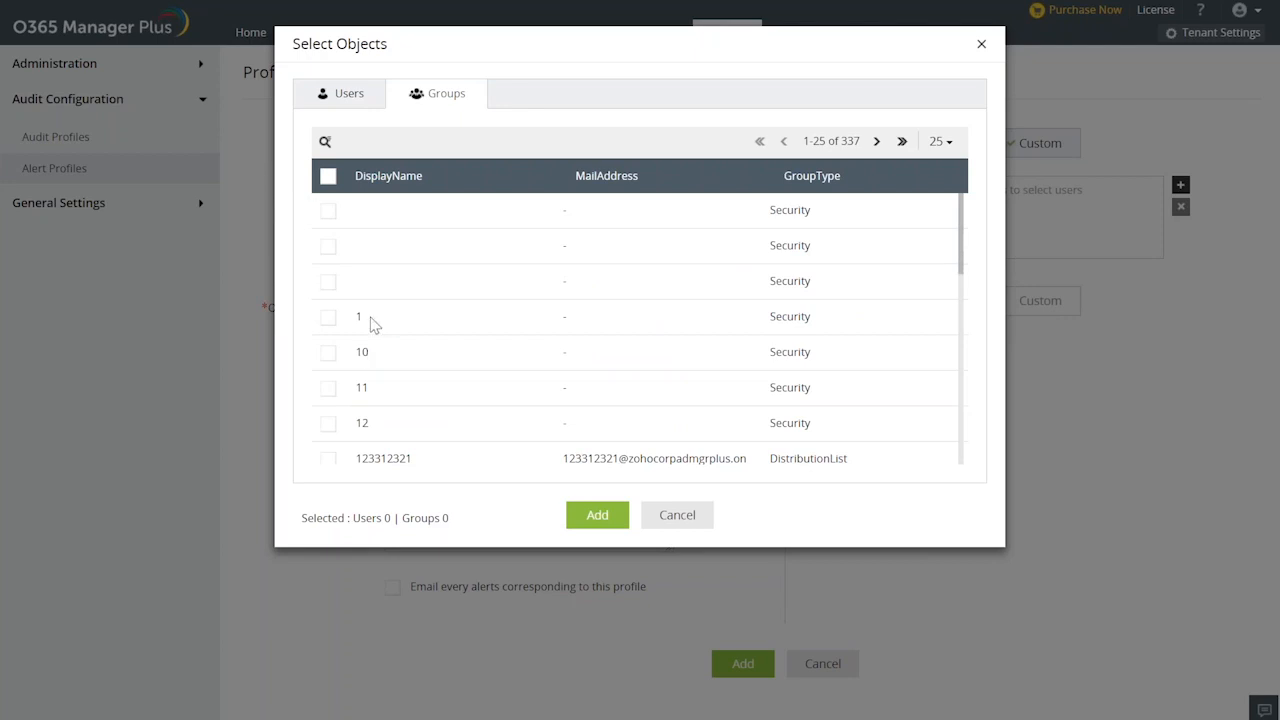
scroll(365, 318, down, 3)
scroll(420, 306, up, 2)
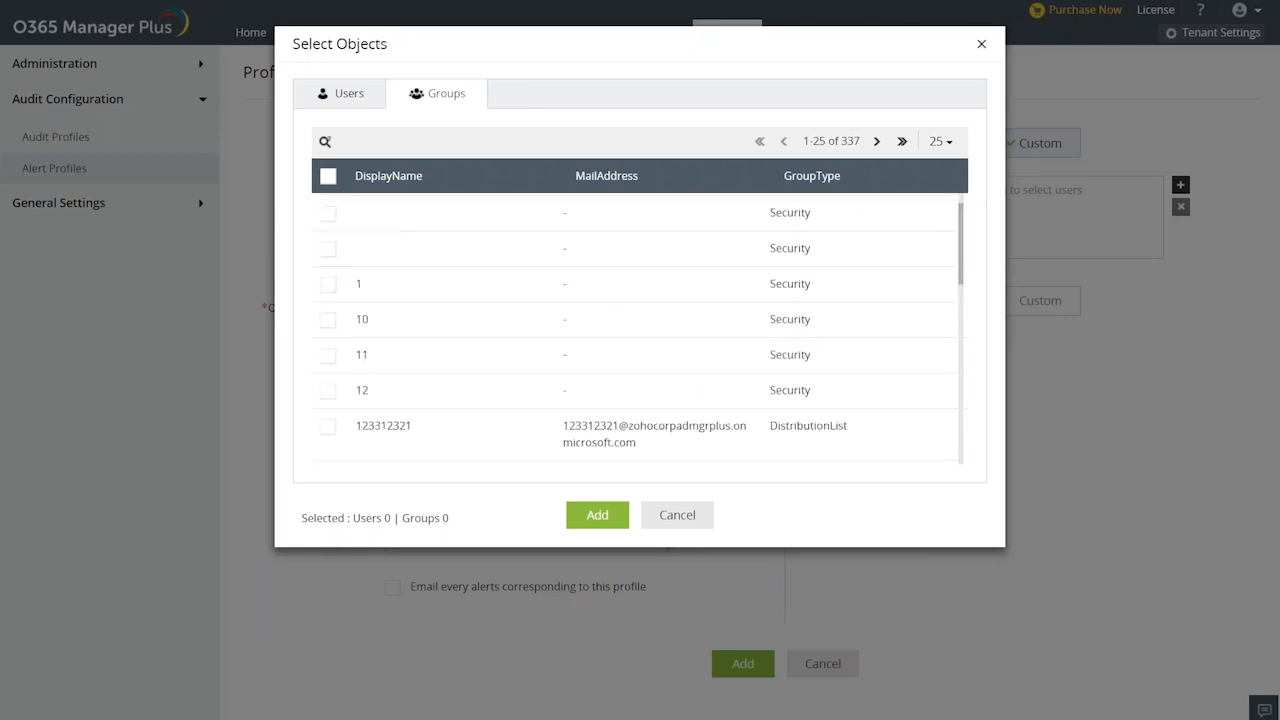
scroll(640, 330, down, 3)
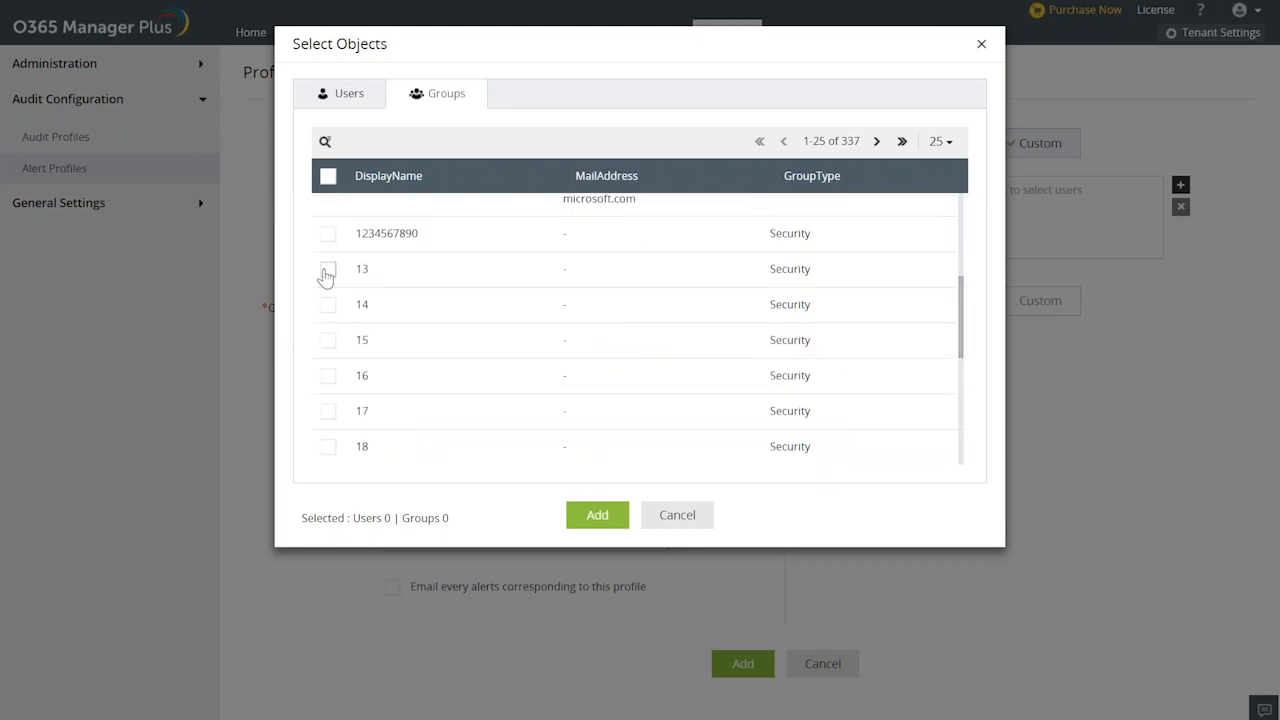
click(327, 272)
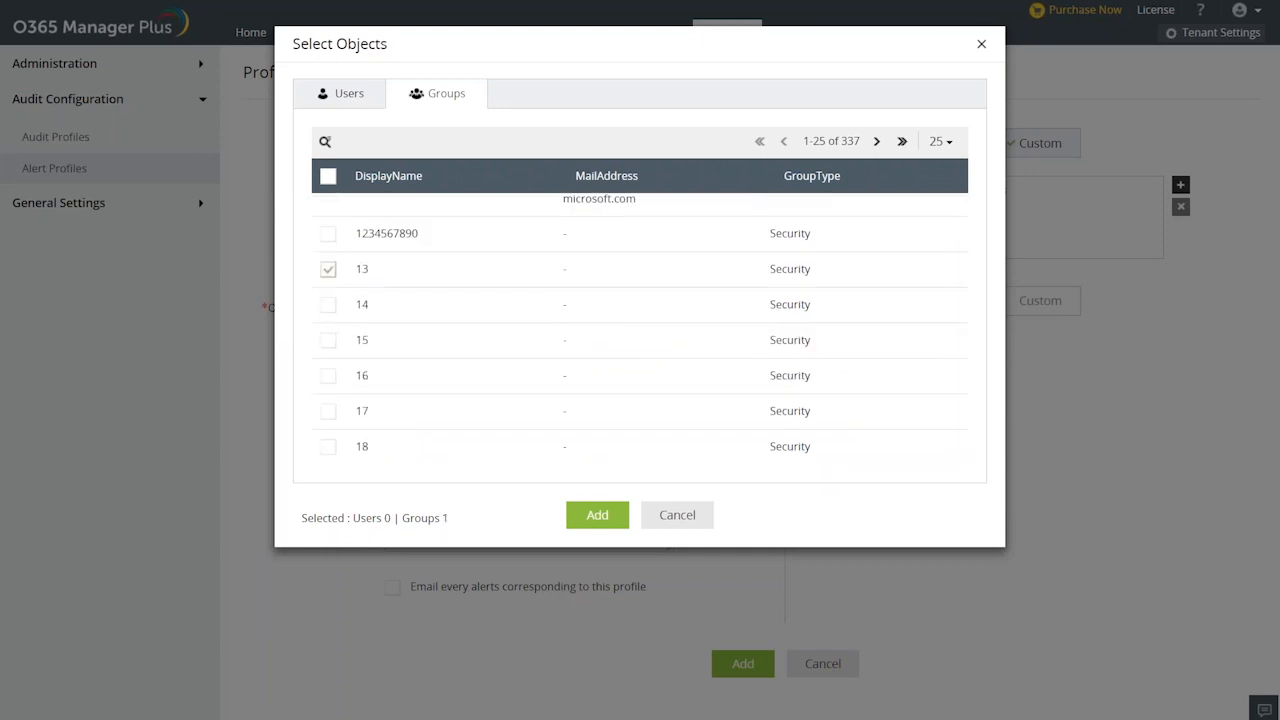
click(328, 313)
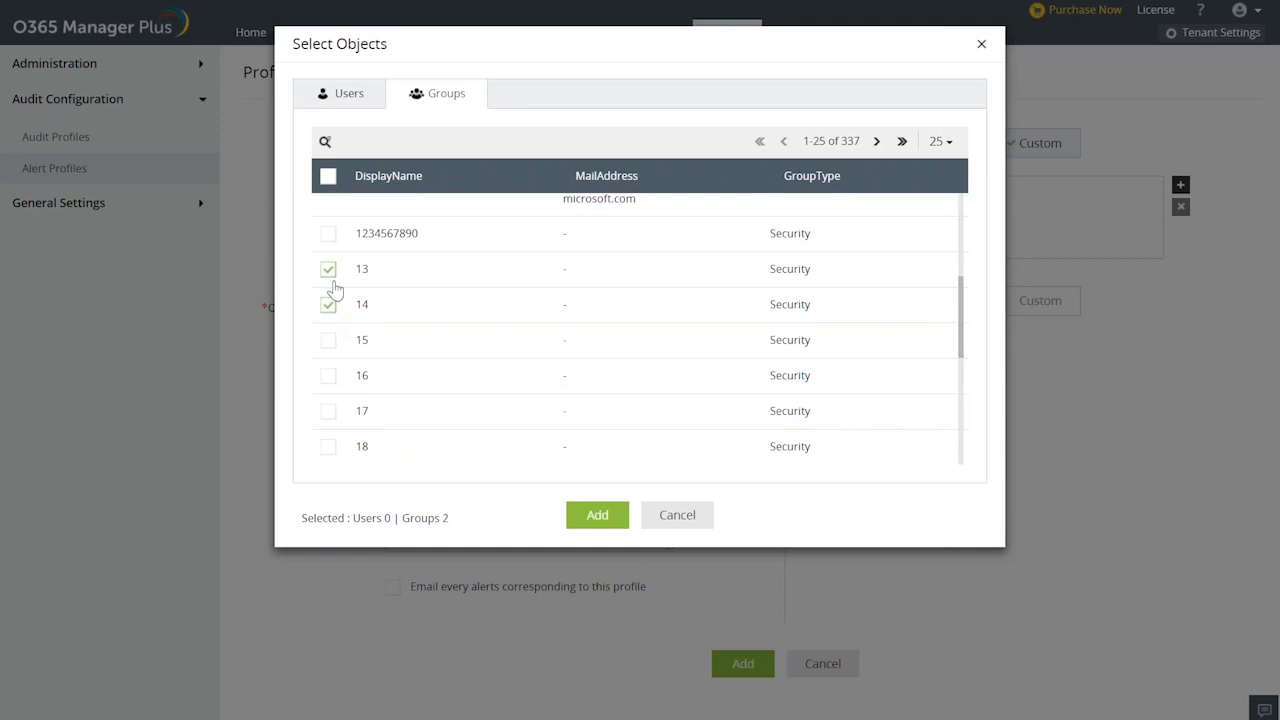
click(328, 340)
click(597, 514)
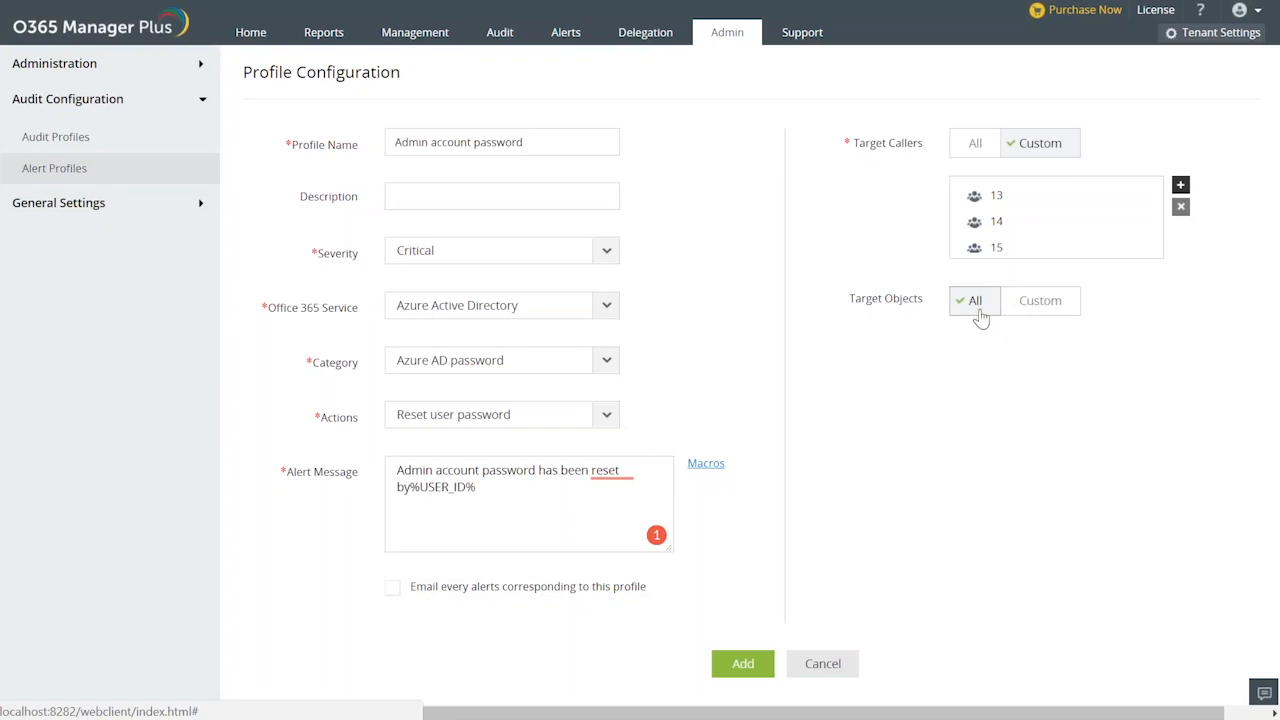
Restrict the alert profile's target objects to a custom selection containing the security group 25.
click(1040, 305)
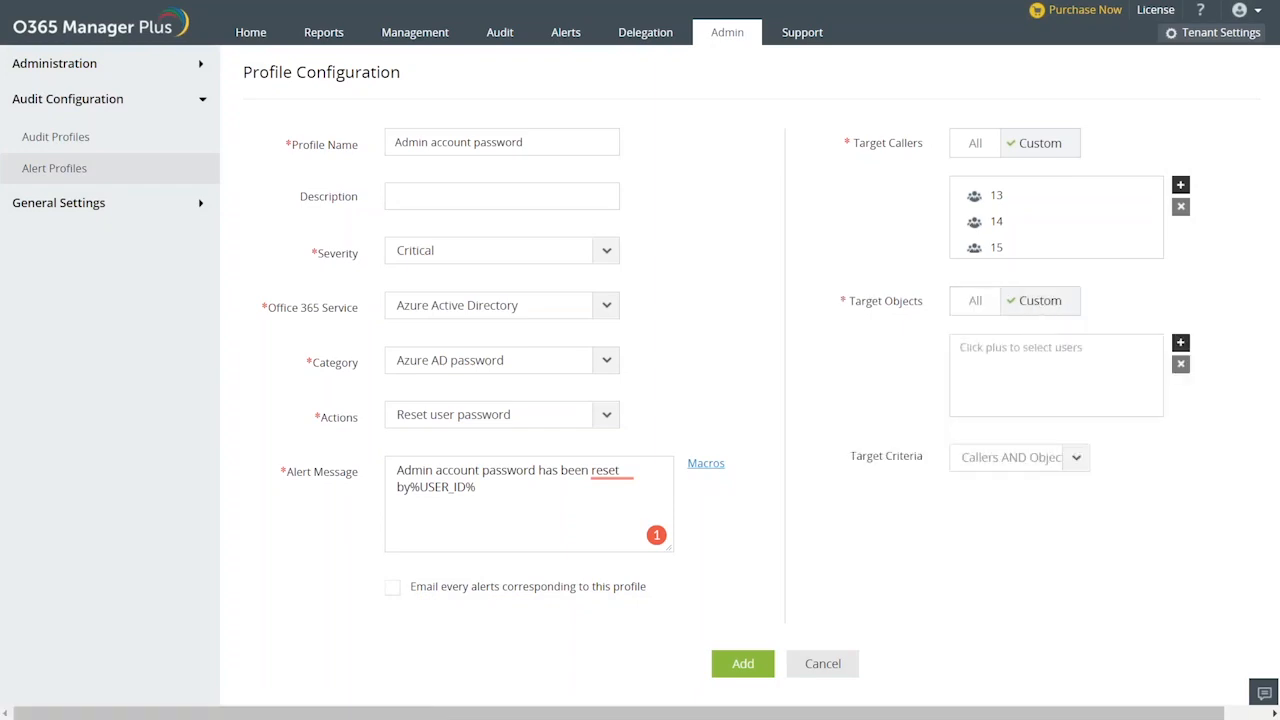
click(1180, 342)
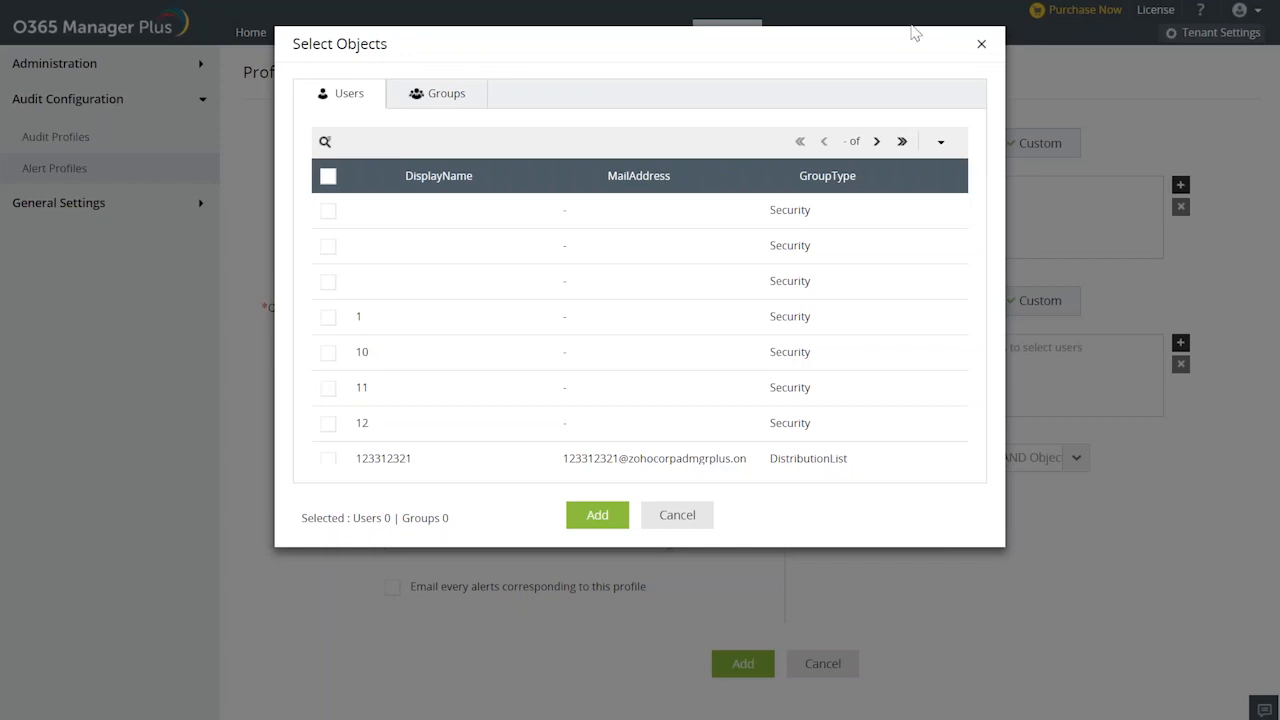
scroll(447, 305, down, 1)
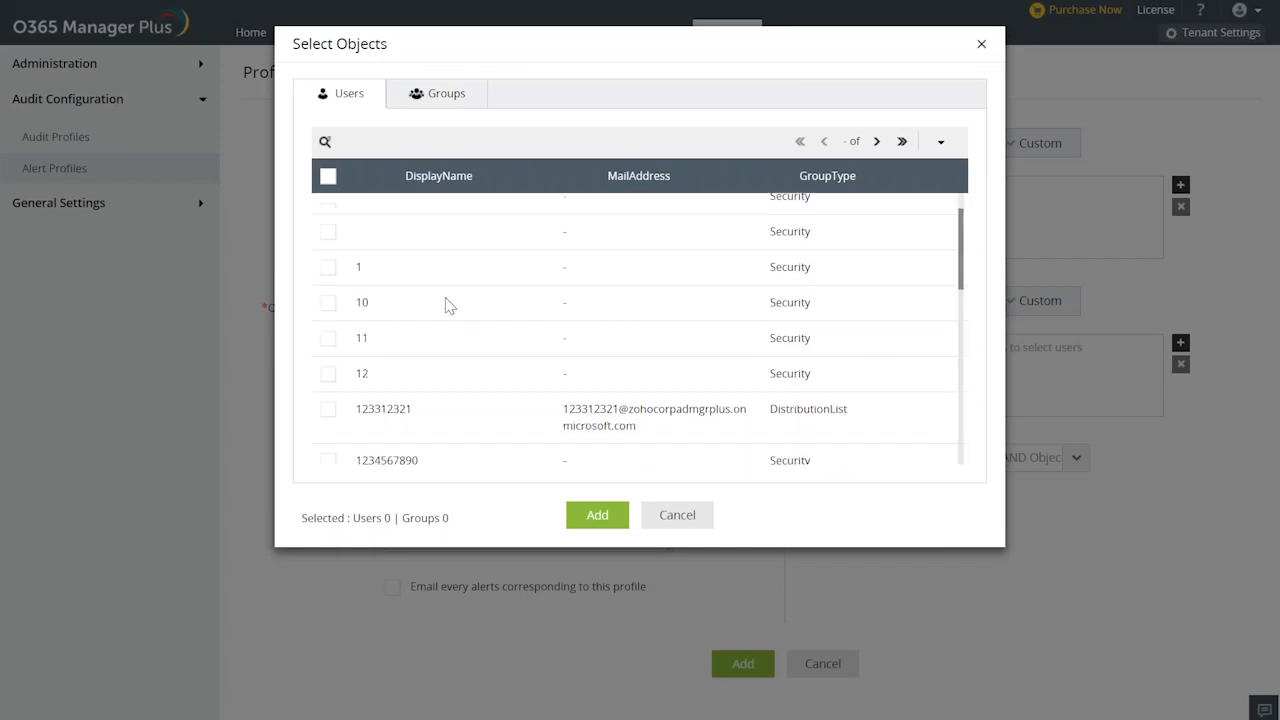
scroll(447, 305, down, 6)
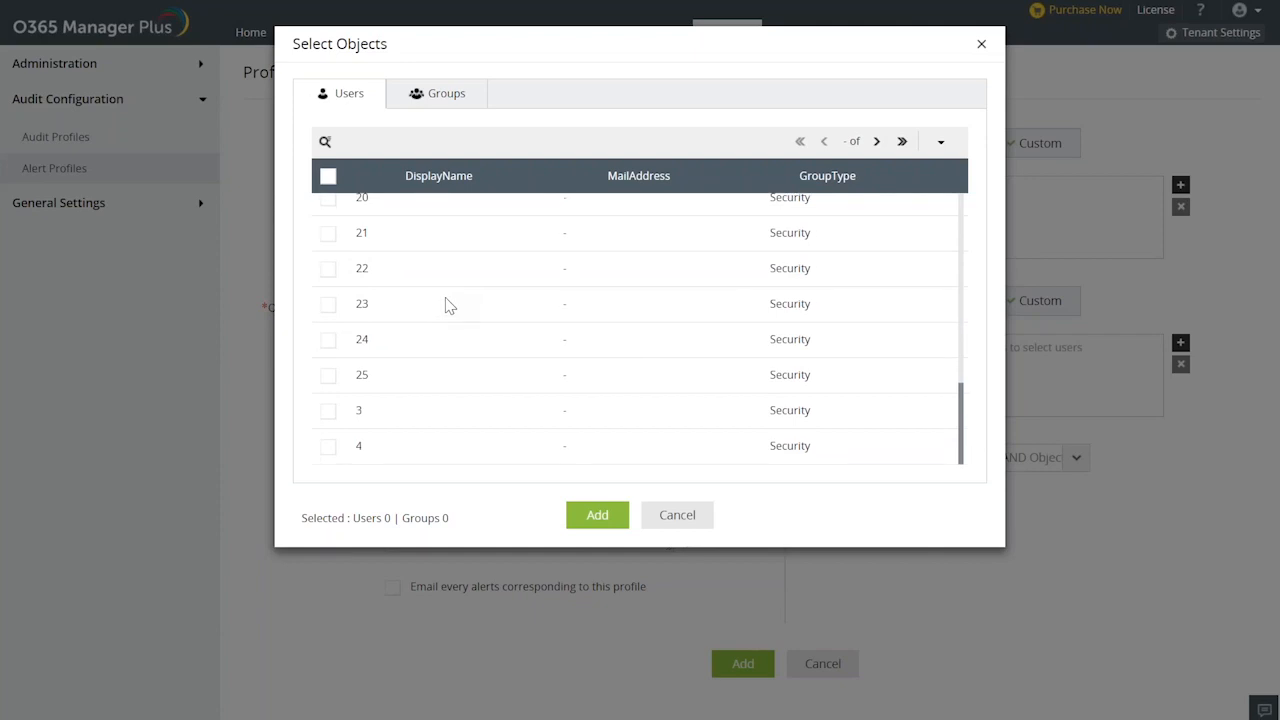
scroll(447, 305, up, 2)
scroll(443, 305, down, 2)
click(328, 376)
click(597, 515)
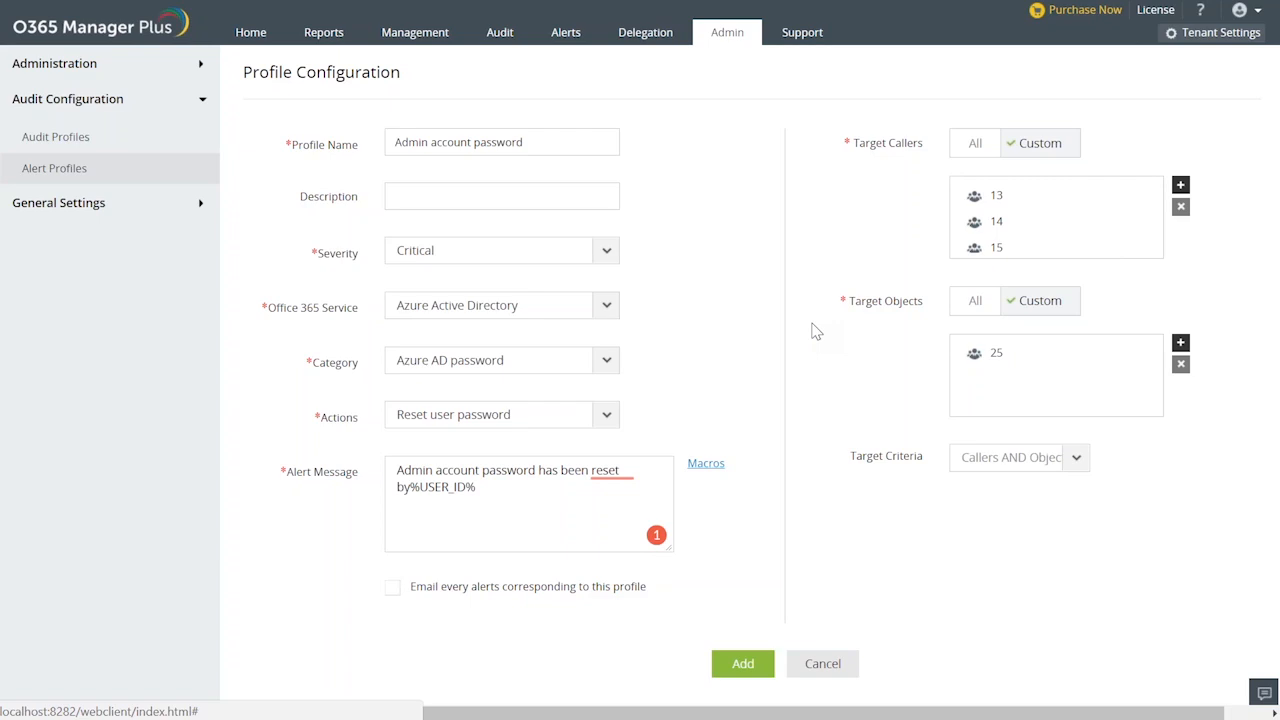
Try Callers OR Objects as the alert profile's target criteria.
click(1075, 466)
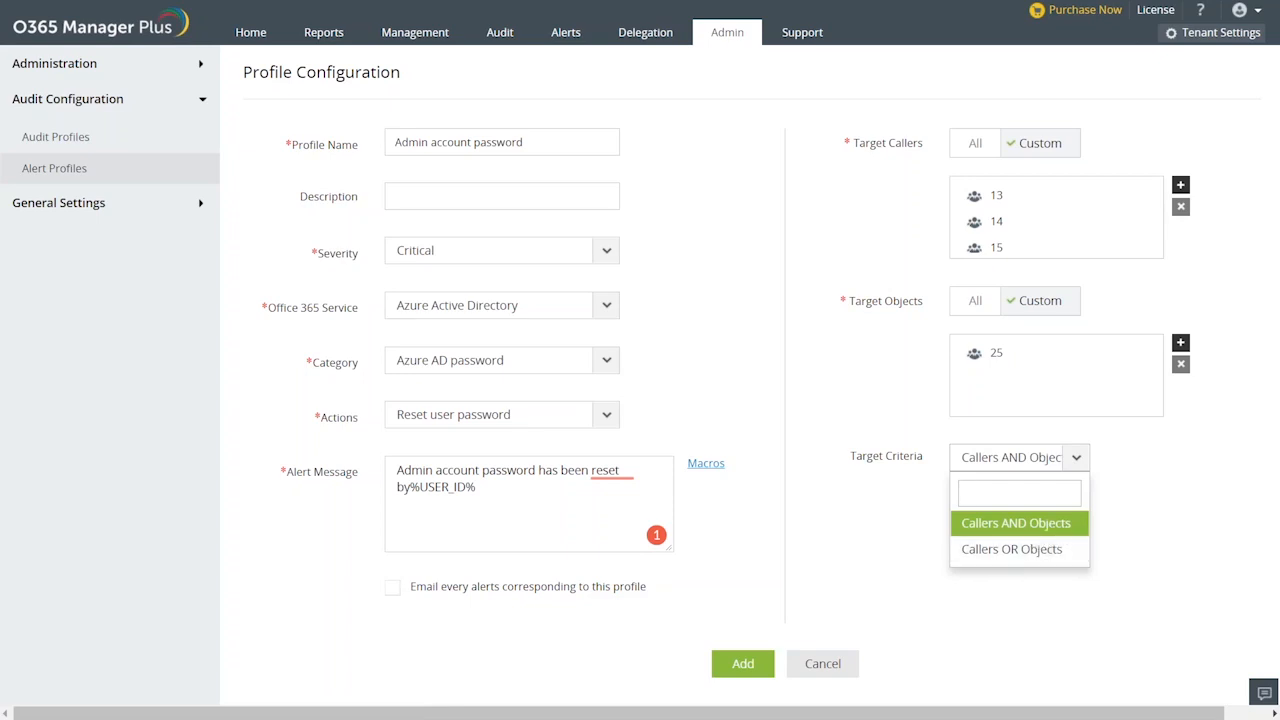
click(1003, 528)
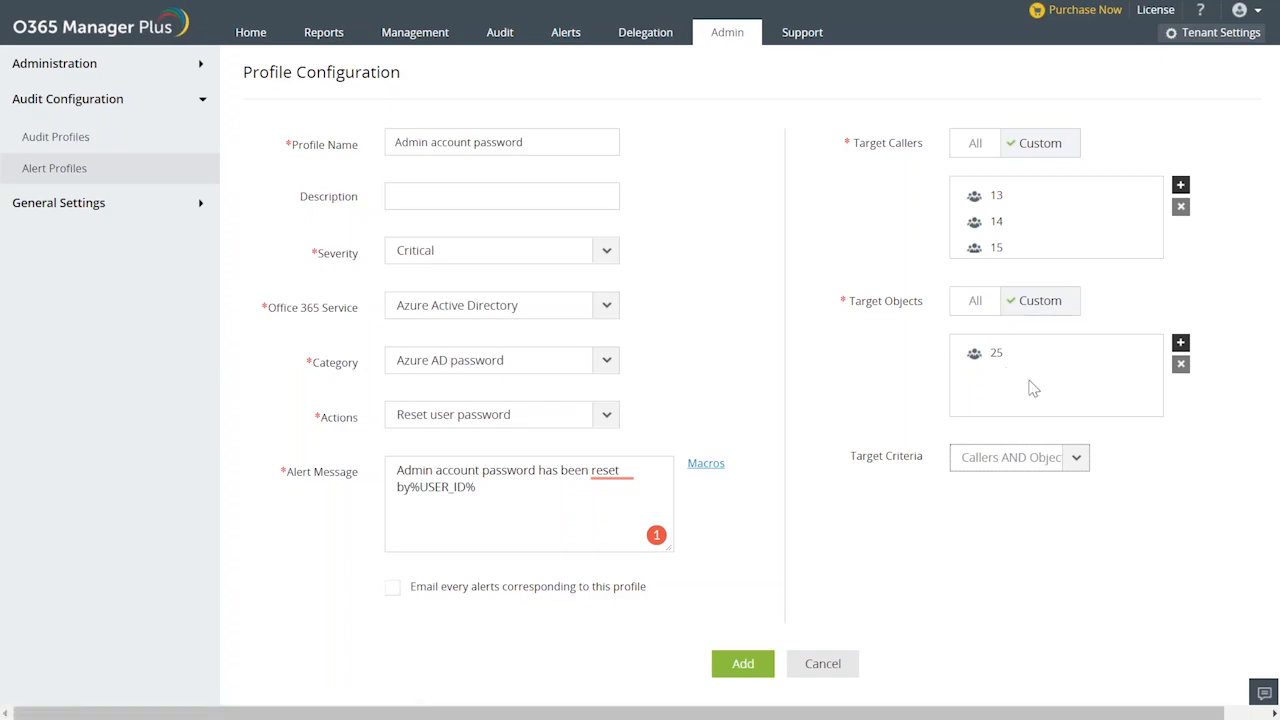
click(1076, 468)
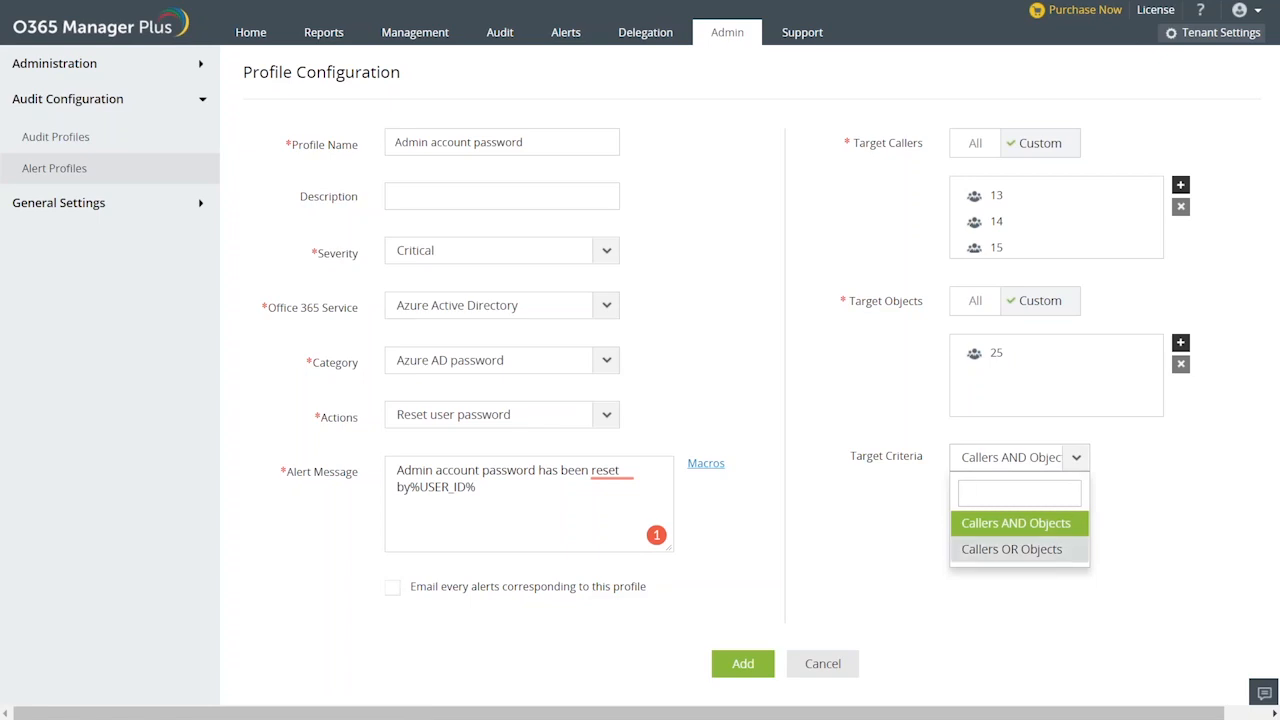
click(1011, 549)
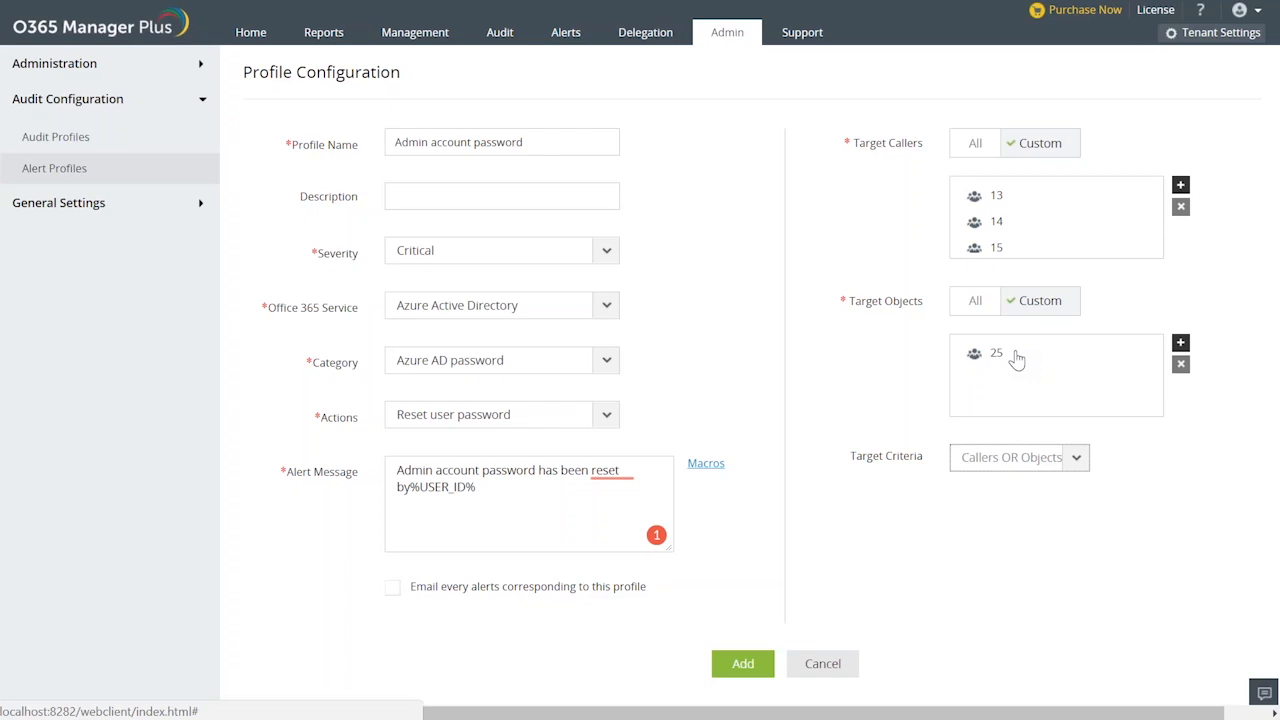
Set the target criteria to Callers AND Objects and add the alert profile.
click(1078, 458)
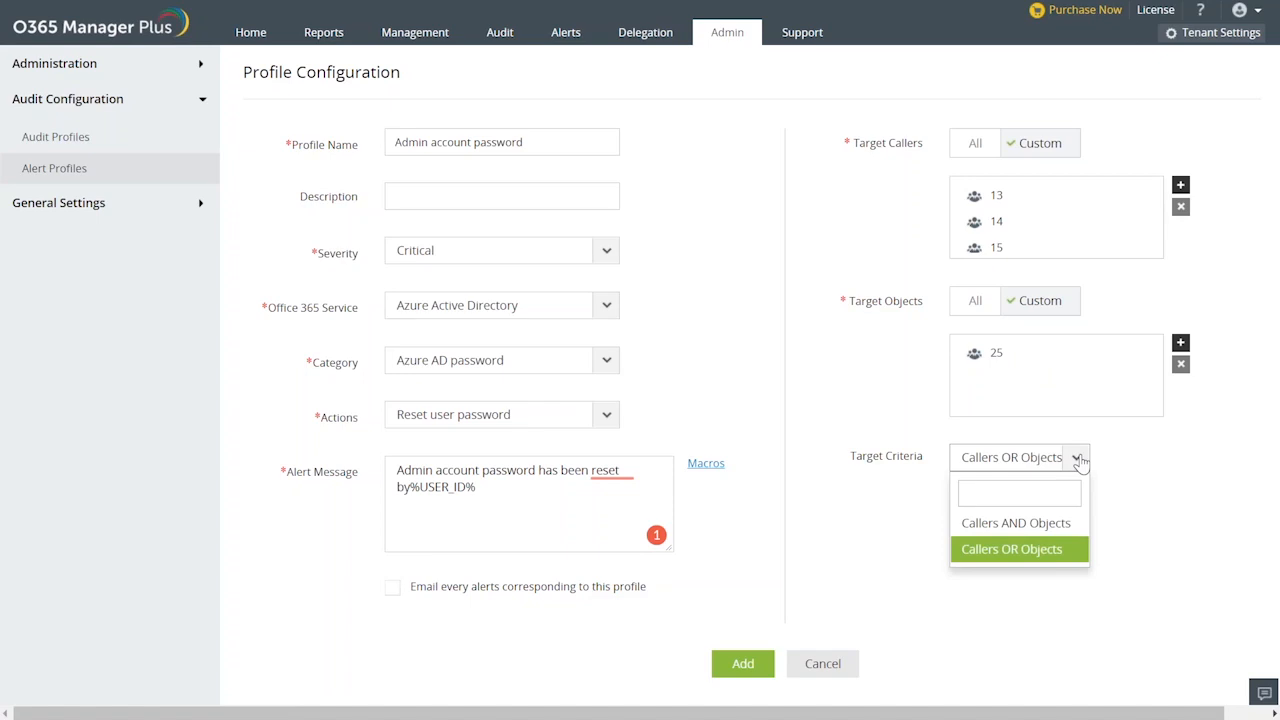
click(1044, 524)
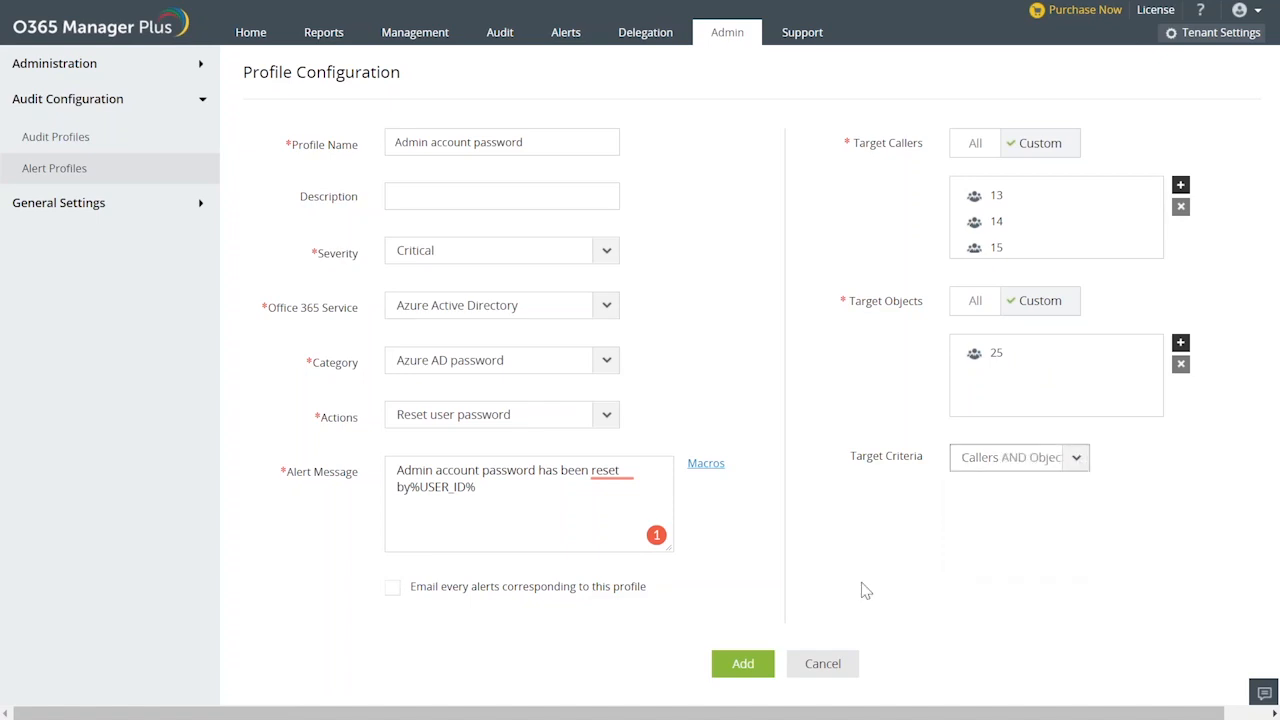
click(760, 671)
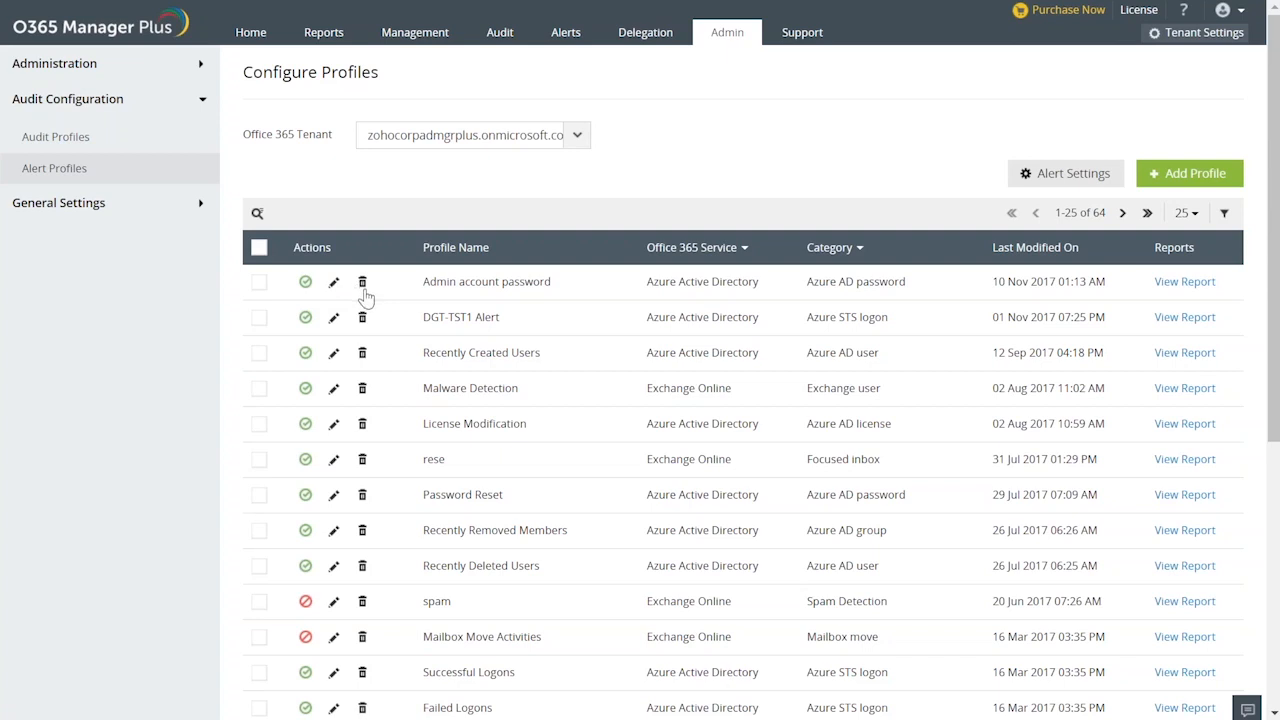
Check the alert report of the new Admin account password profile and read through the Azure AD Password Reset alerts.
click(1178, 287)
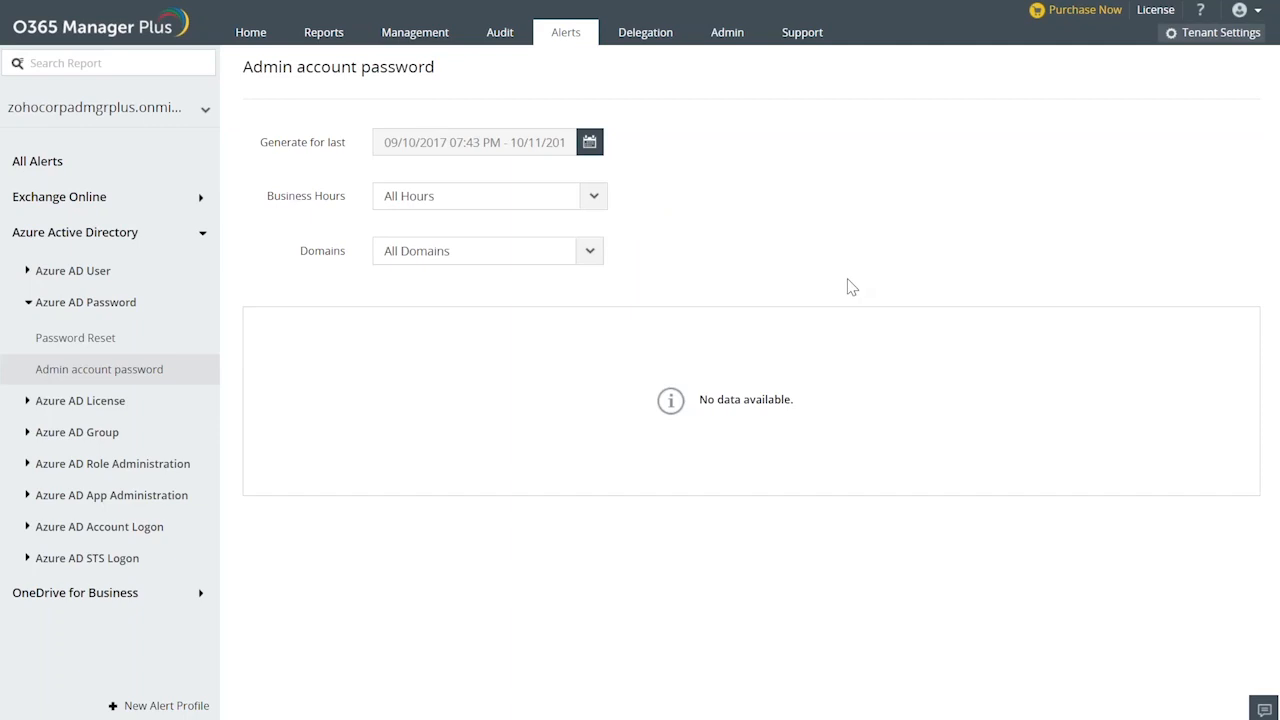
click(108, 338)
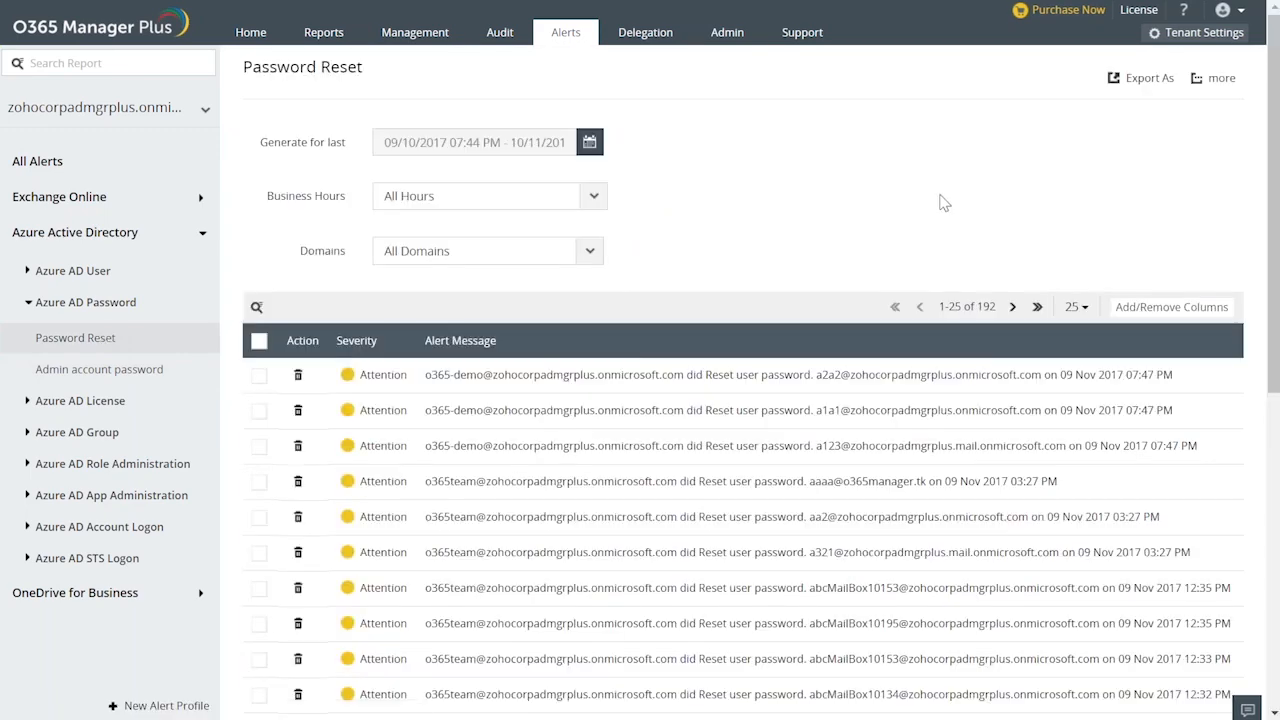
scroll(940, 203, down, 1)
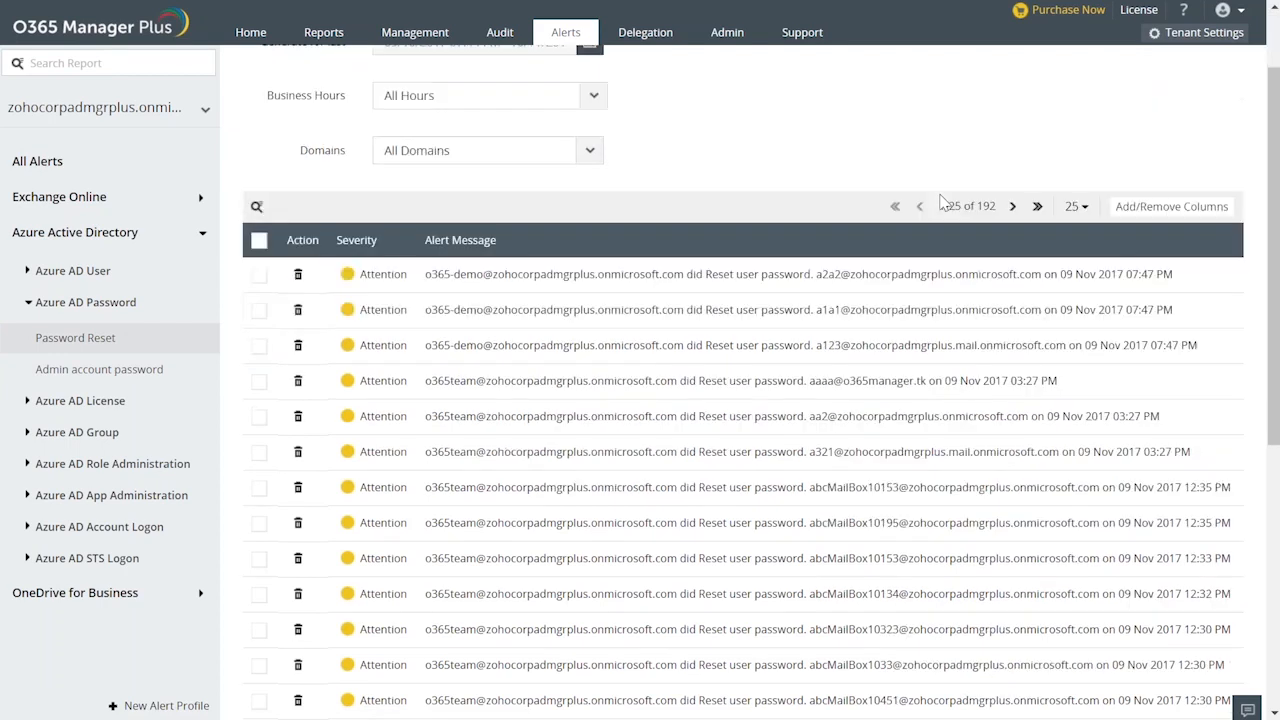
scroll(940, 203, up, 1)
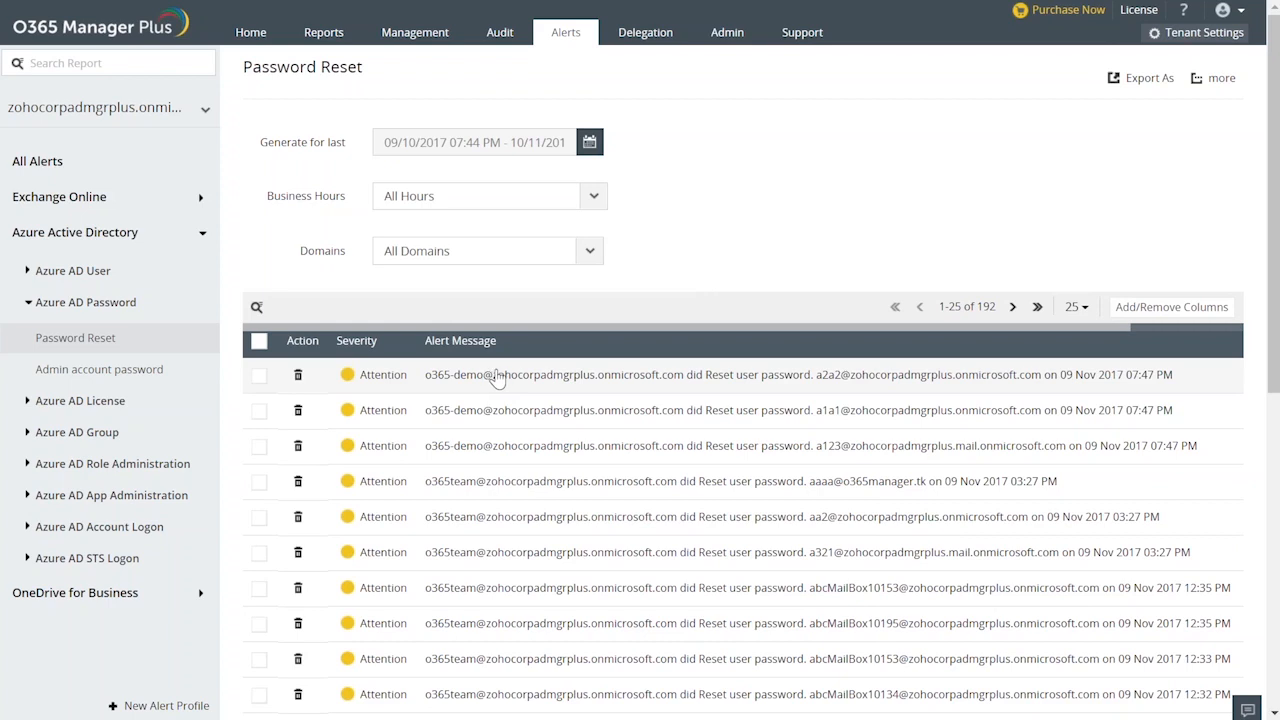
scroll(497, 376, down, 1)
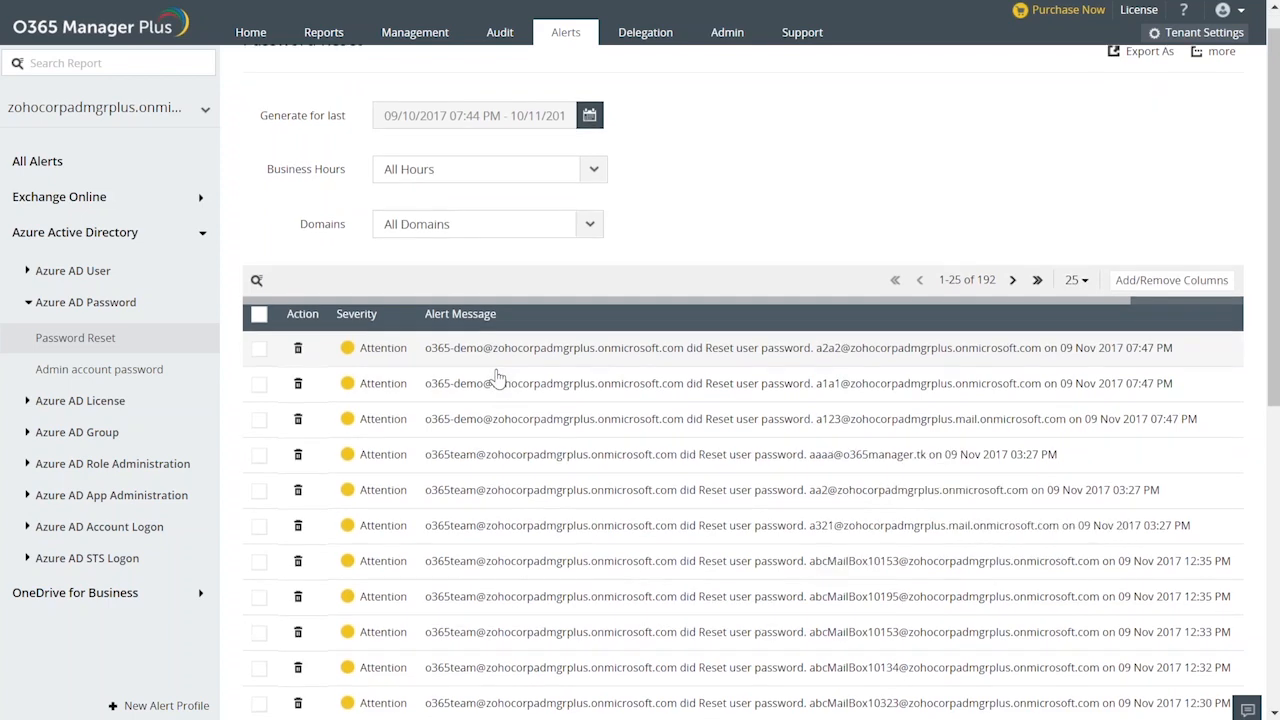
scroll(497, 376, up, 1)
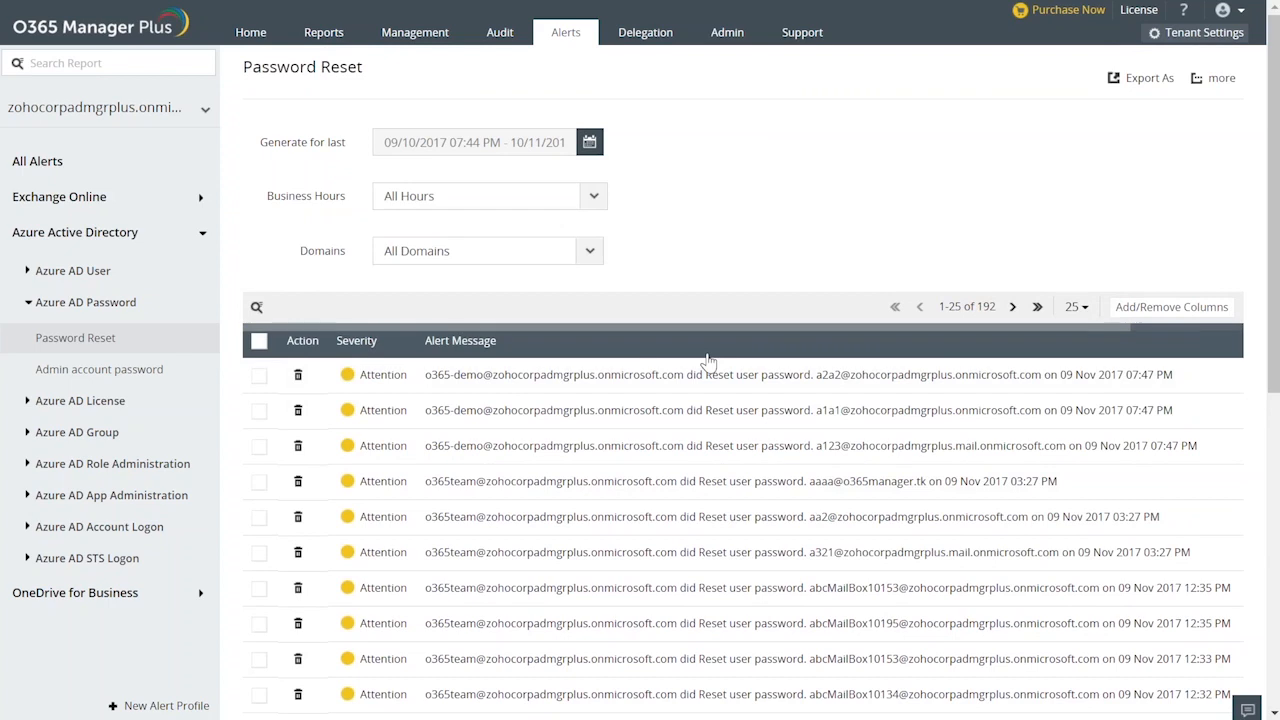
scroll(706, 363, down, 1)
scroll(708, 362, down, 3)
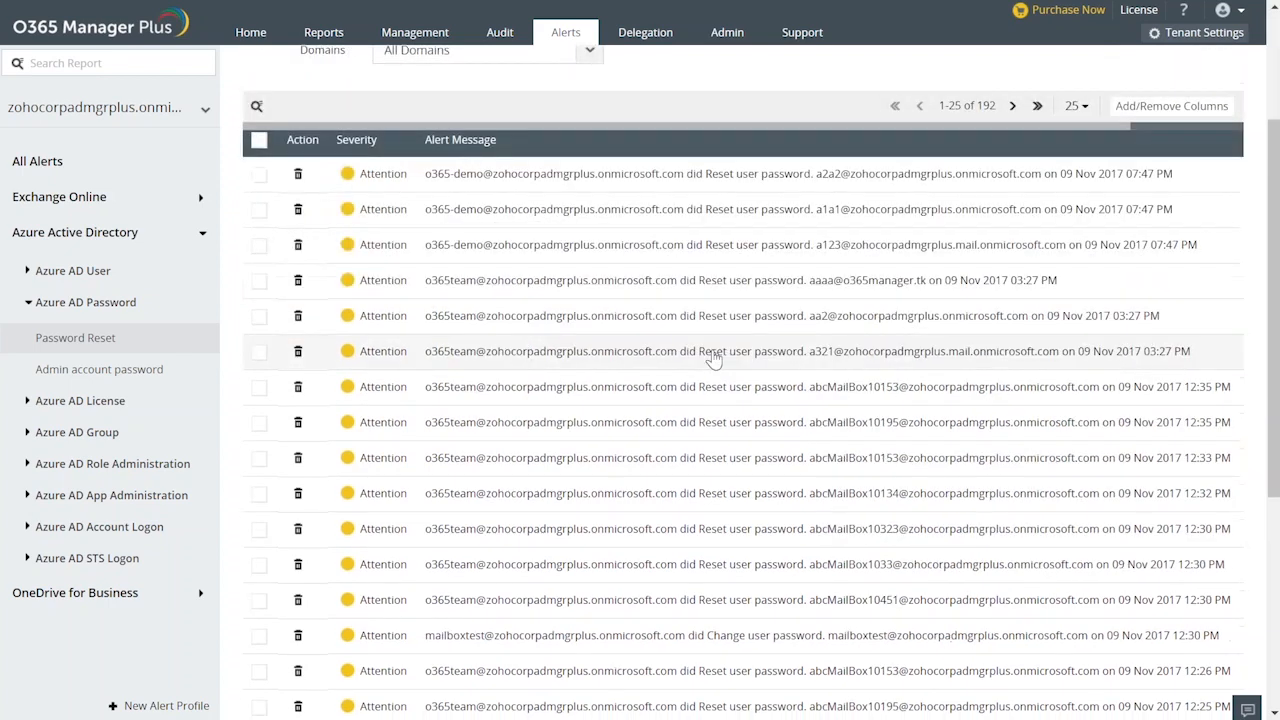
scroll(712, 359, down, 1)
scroll(712, 359, down, 3)
scroll(713, 358, down, 1)
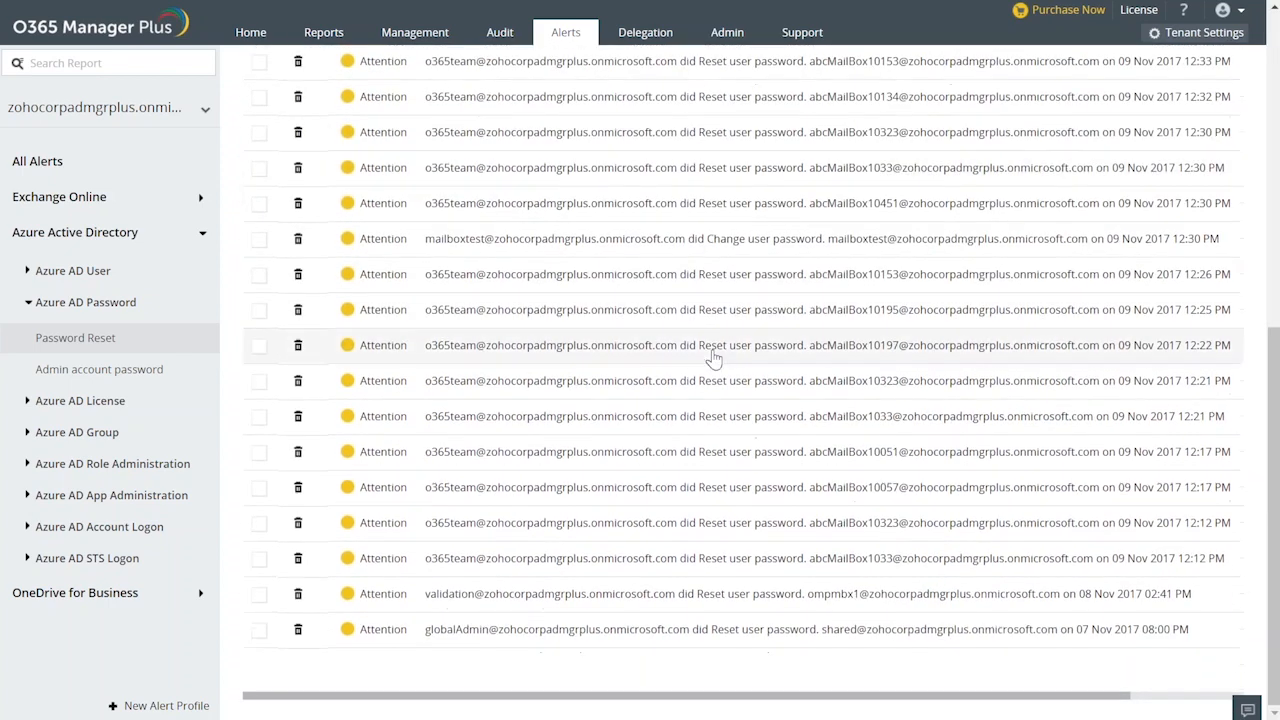
scroll(712, 359, up, 8)
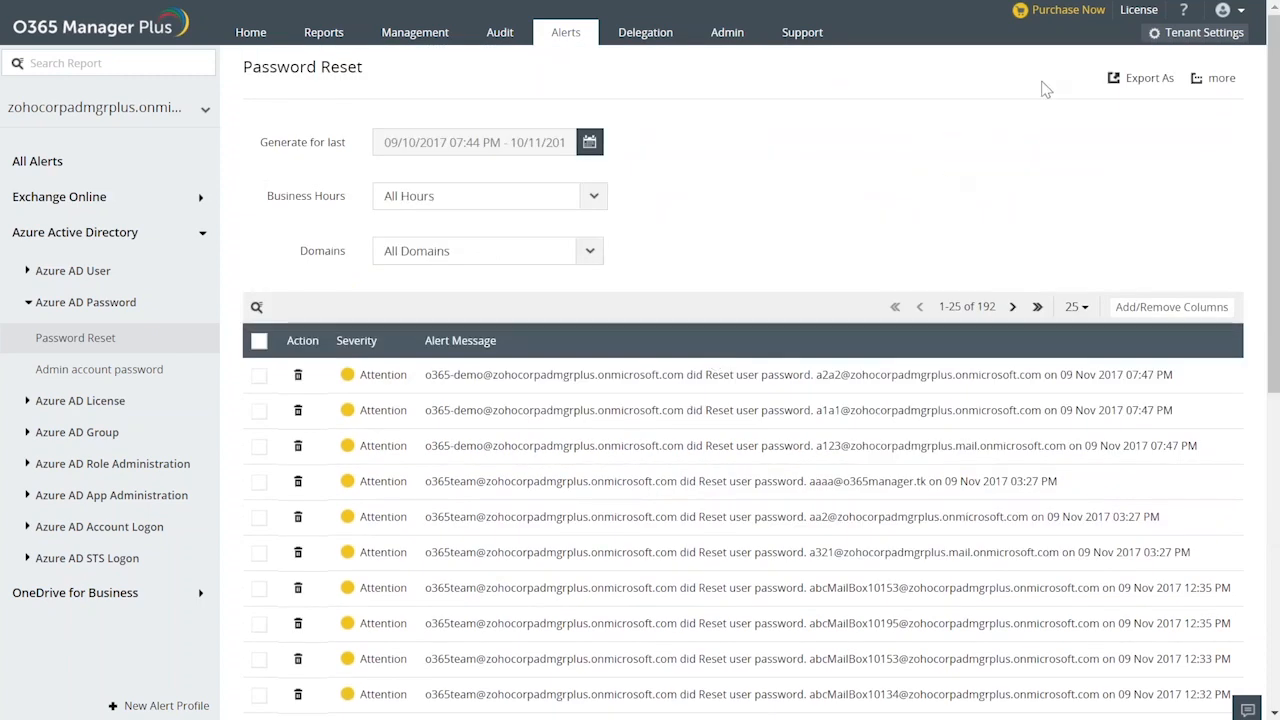
Check the export formats offered for the Password Reset report, and view all alerts with the Exchange Online alert categories expanded.
click(1145, 78)
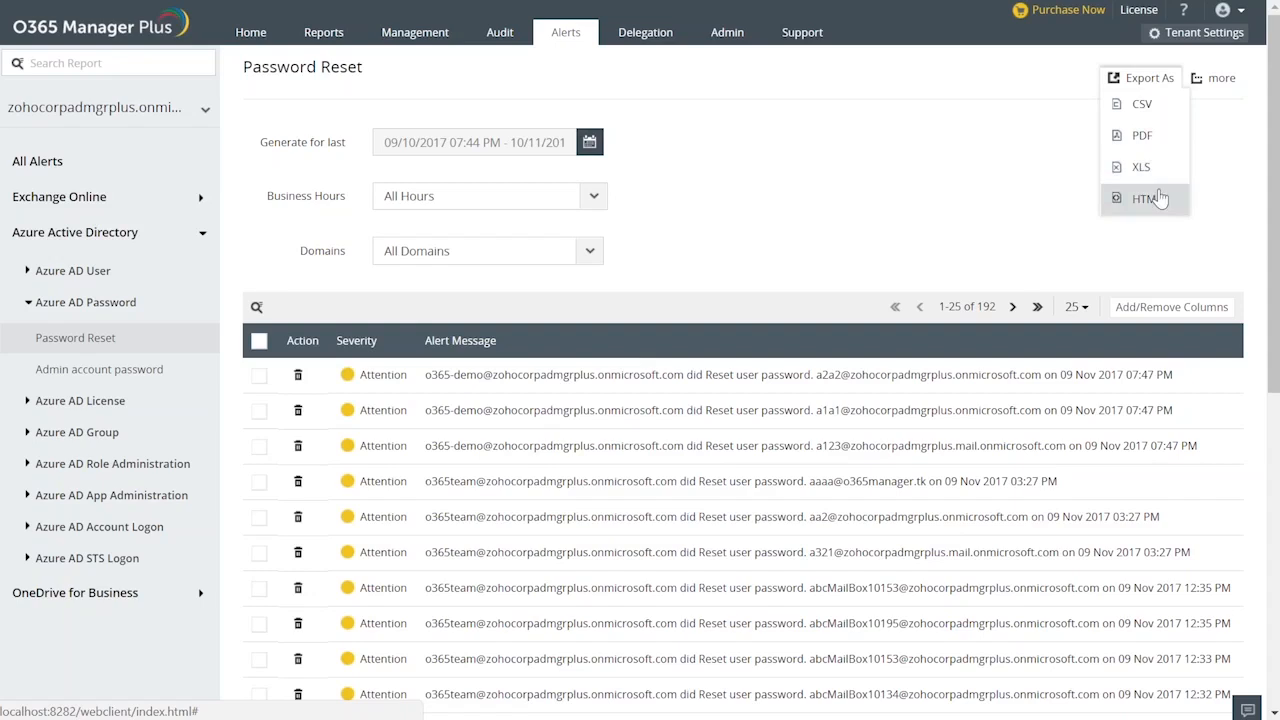
click(1005, 197)
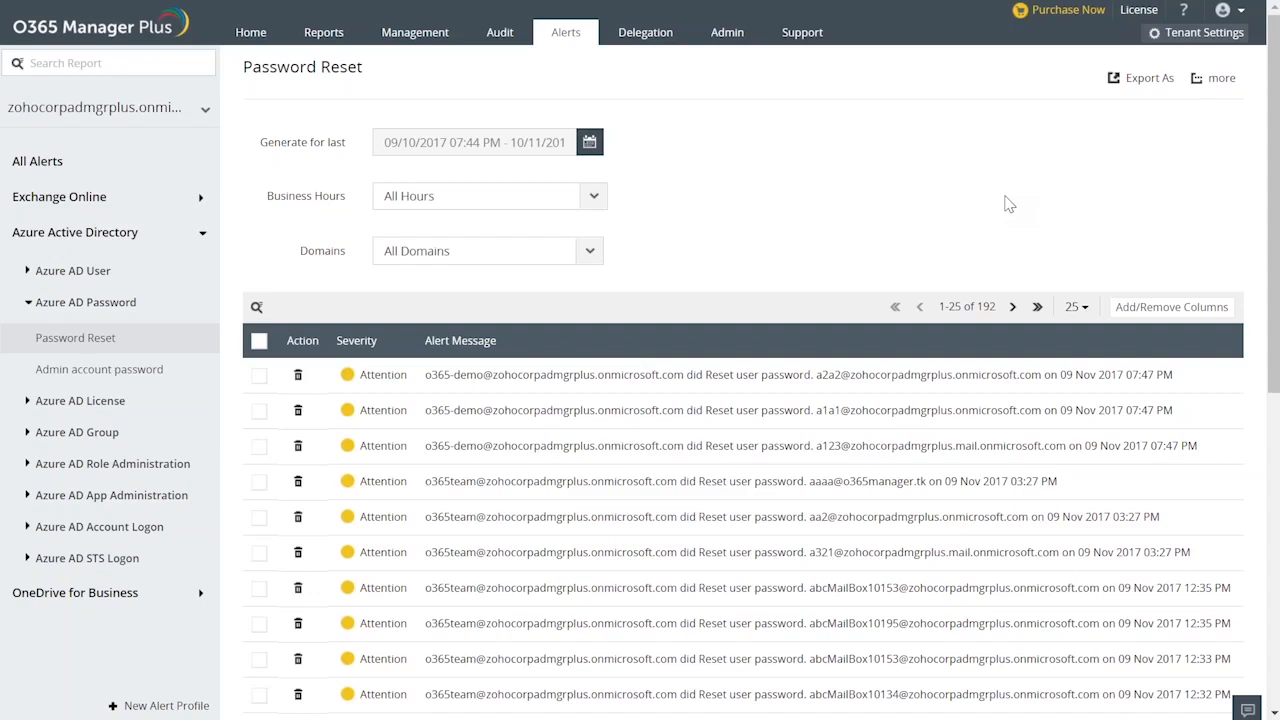
click(566, 37)
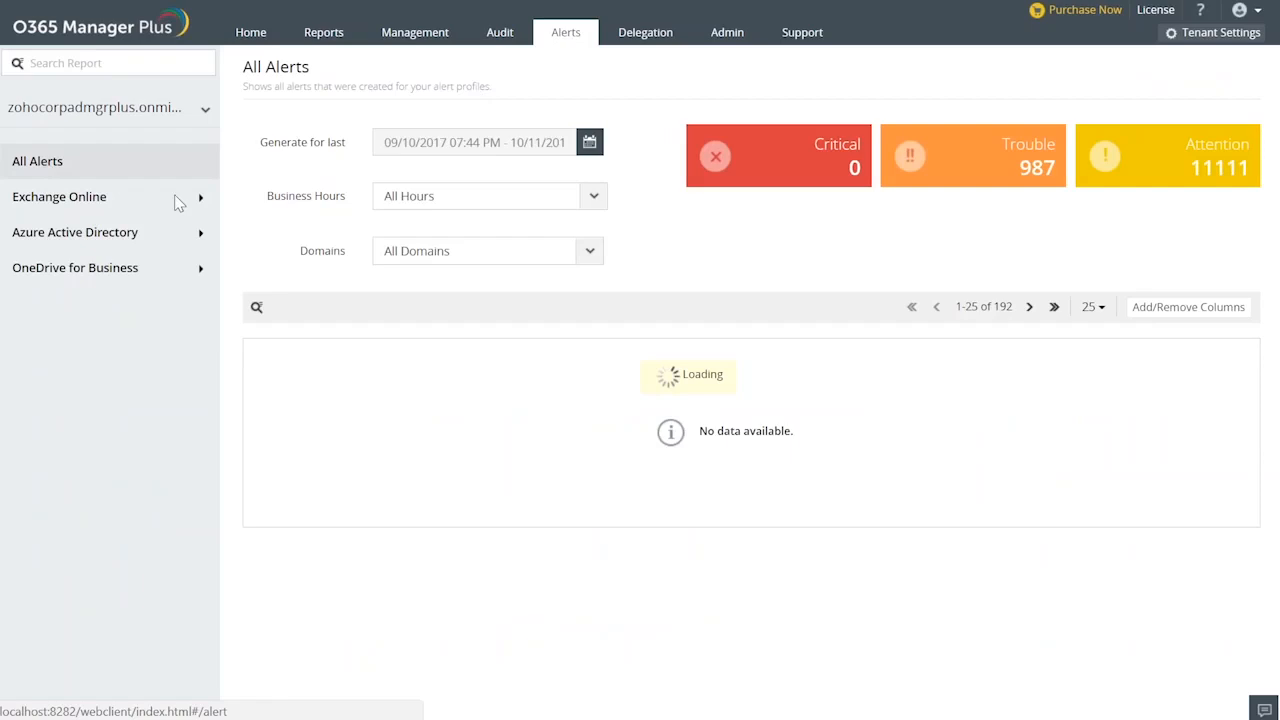
click(199, 200)
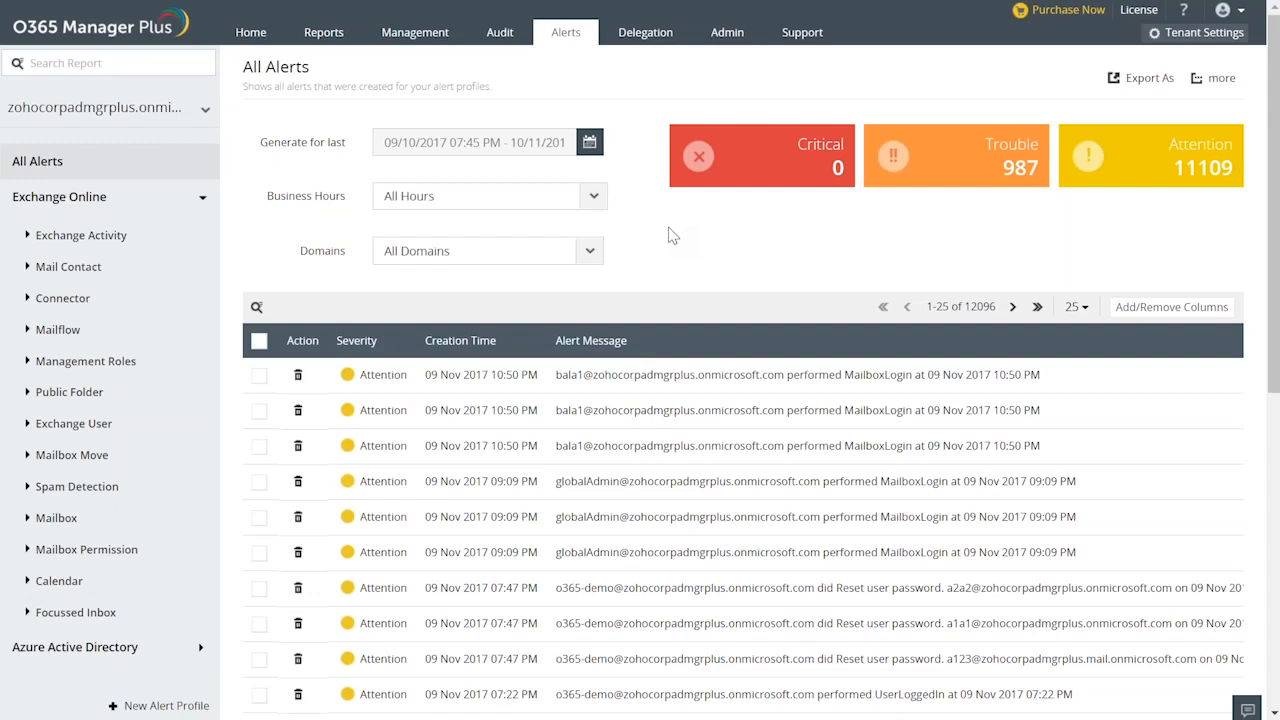
key(alt+Tab)
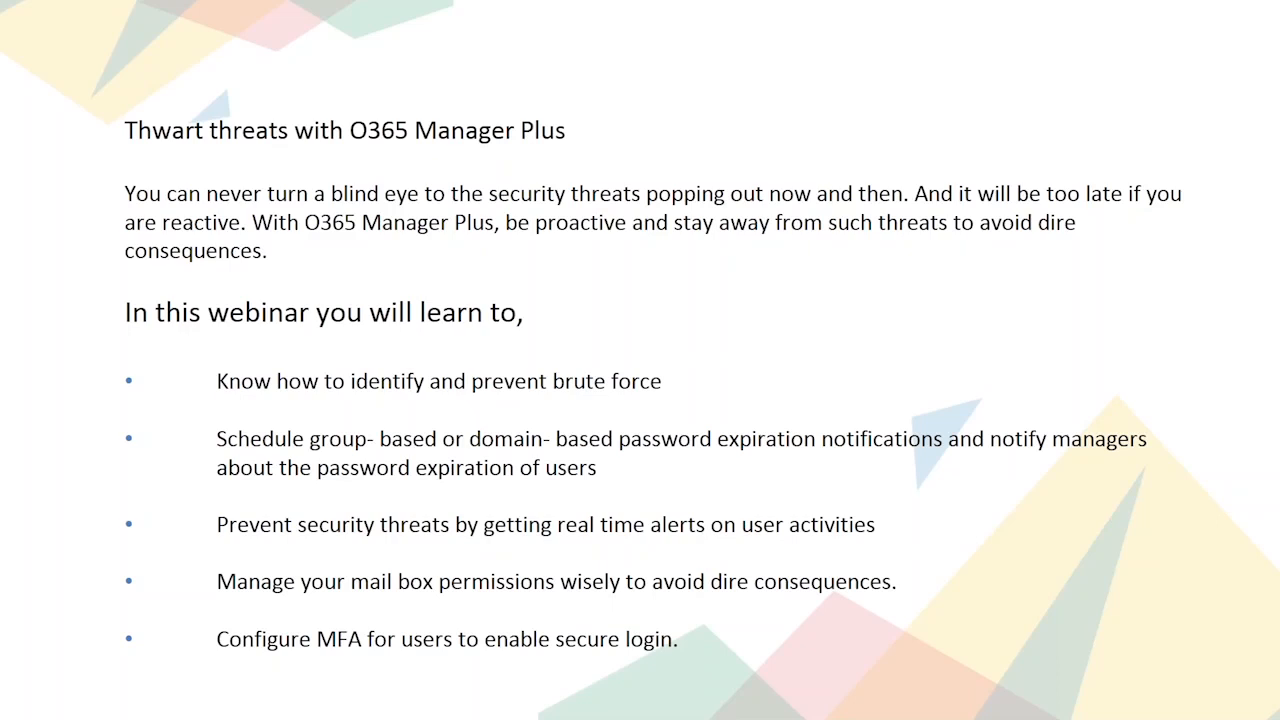
key(alt+Tab)
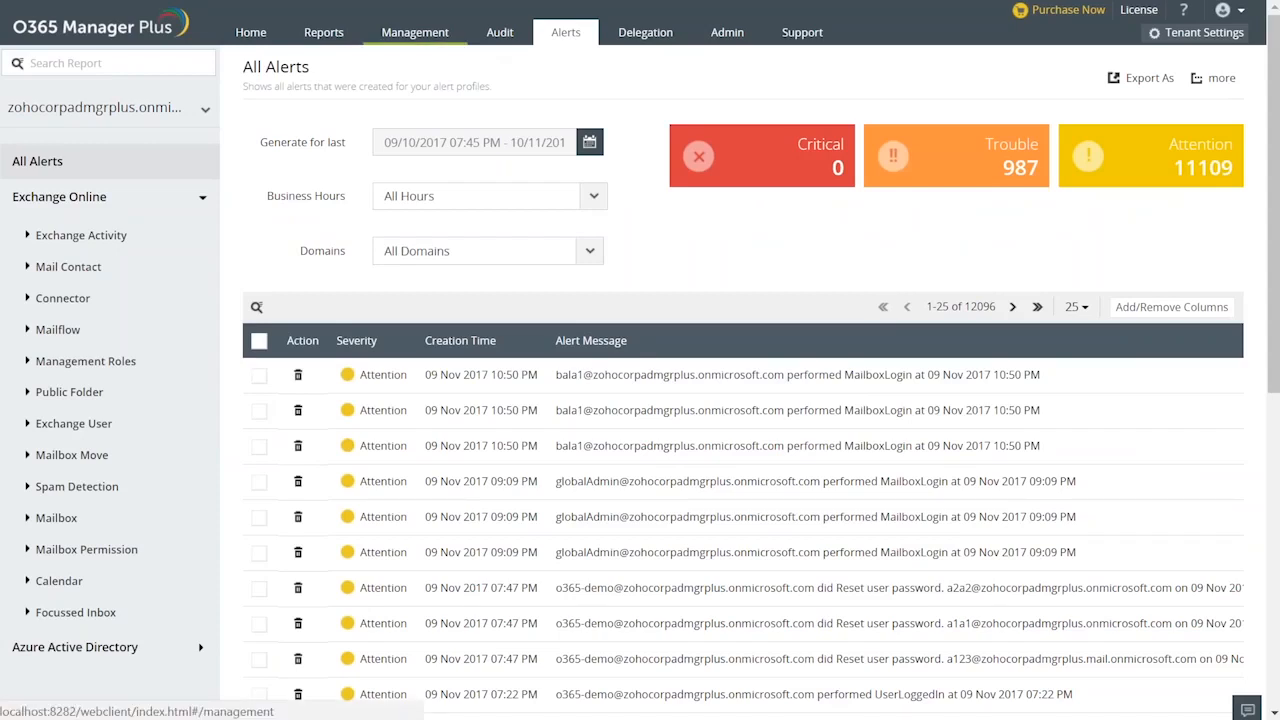
Open the Mailbox Permission Changes task and check which Office 365 tenants can be chosen.
click(415, 32)
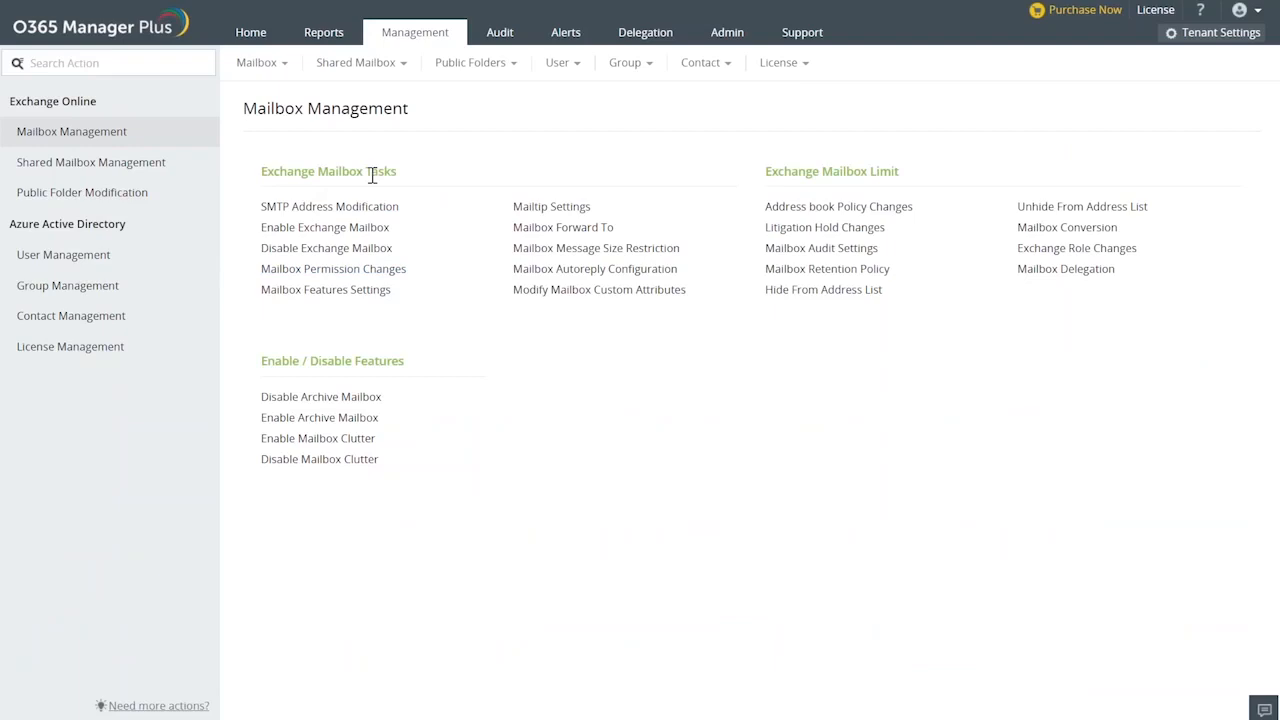
click(376, 272)
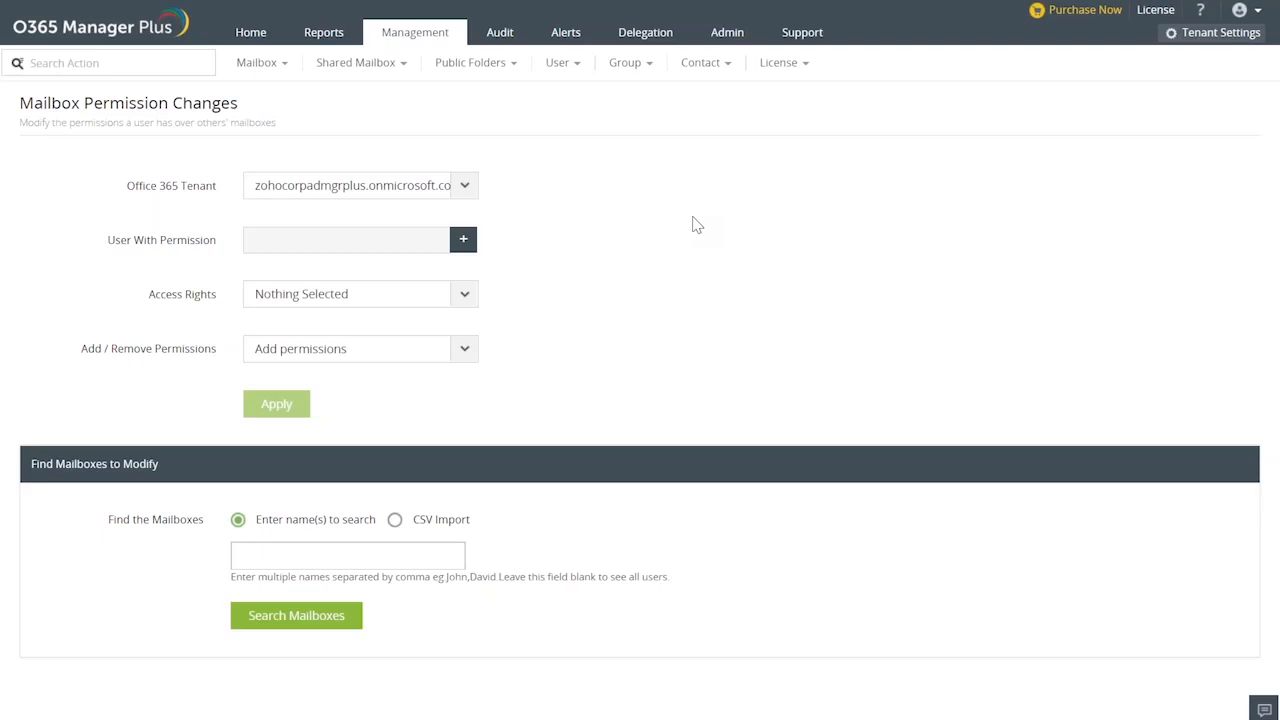
click(465, 188)
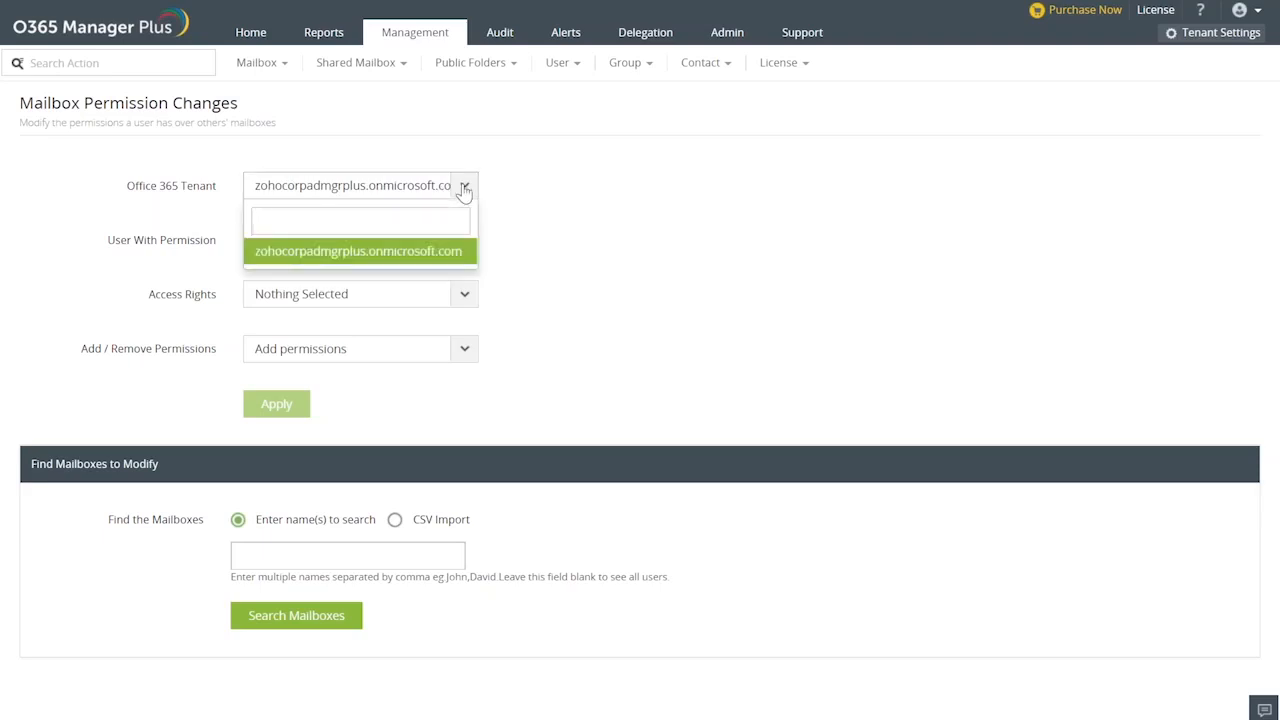
click(465, 188)
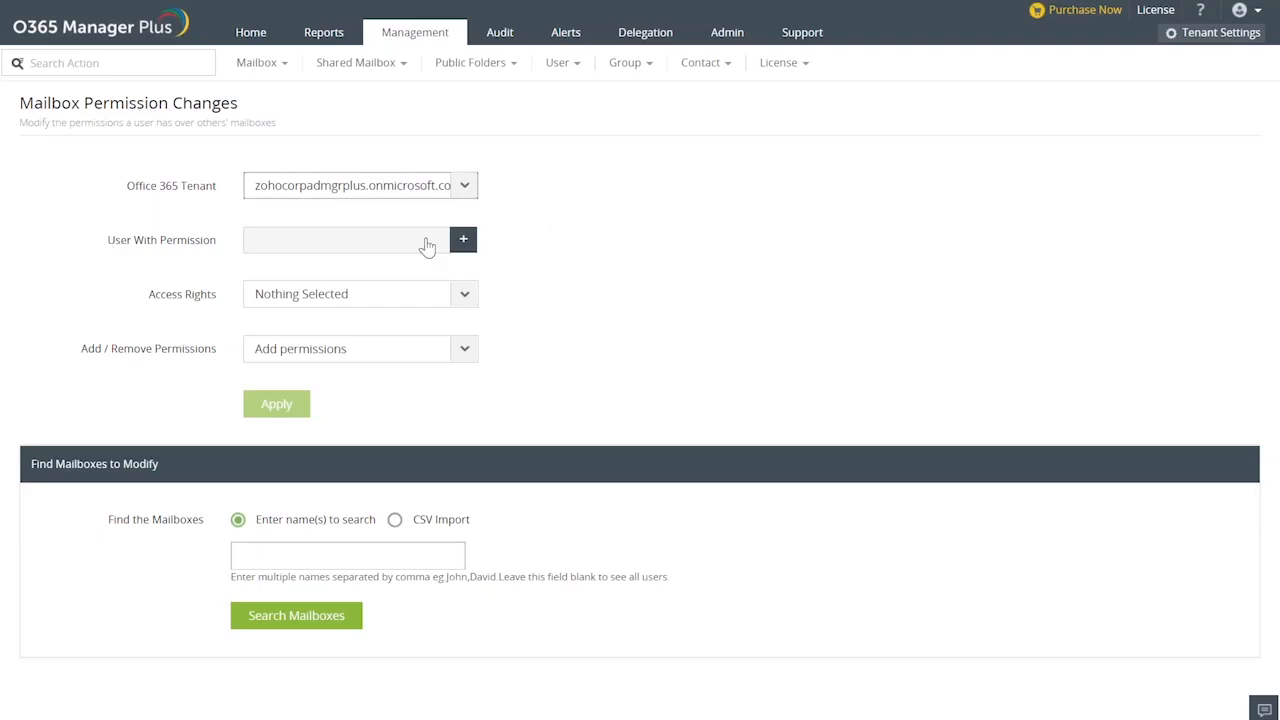
Try to load the list of users for the User With Permission setting, including a refresh of the list.
click(464, 241)
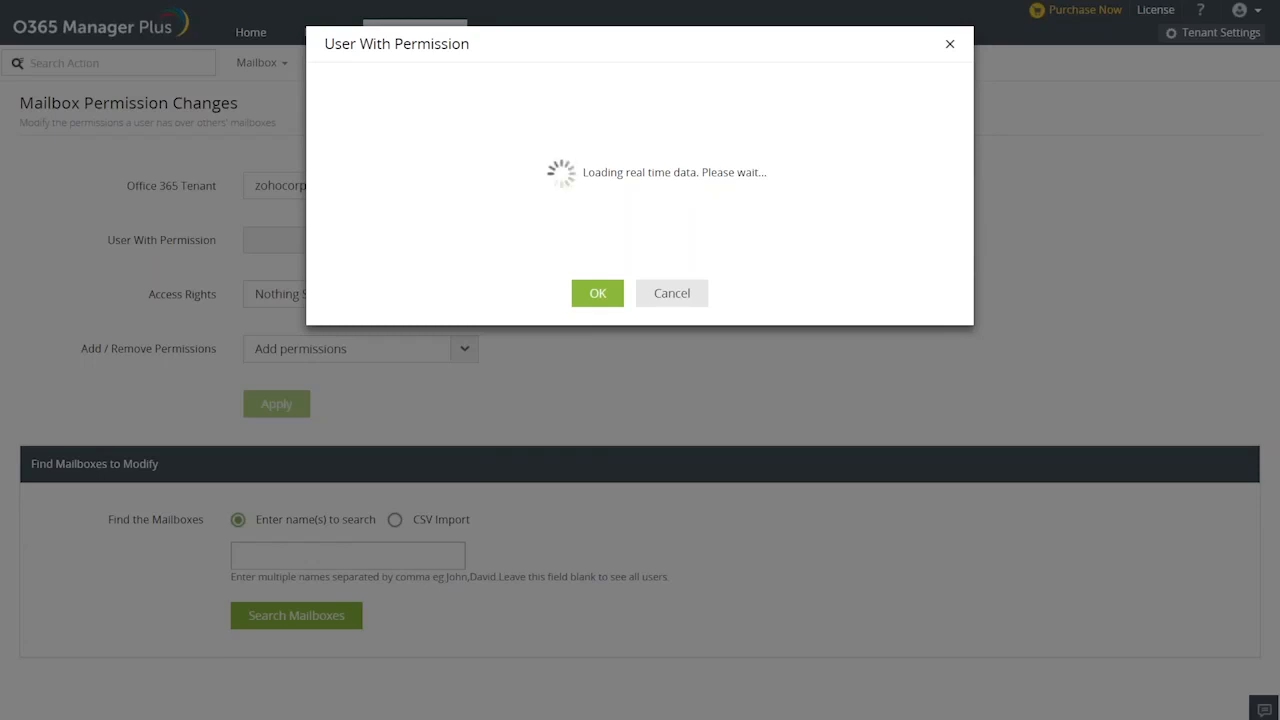
click(668, 295)
click(464, 241)
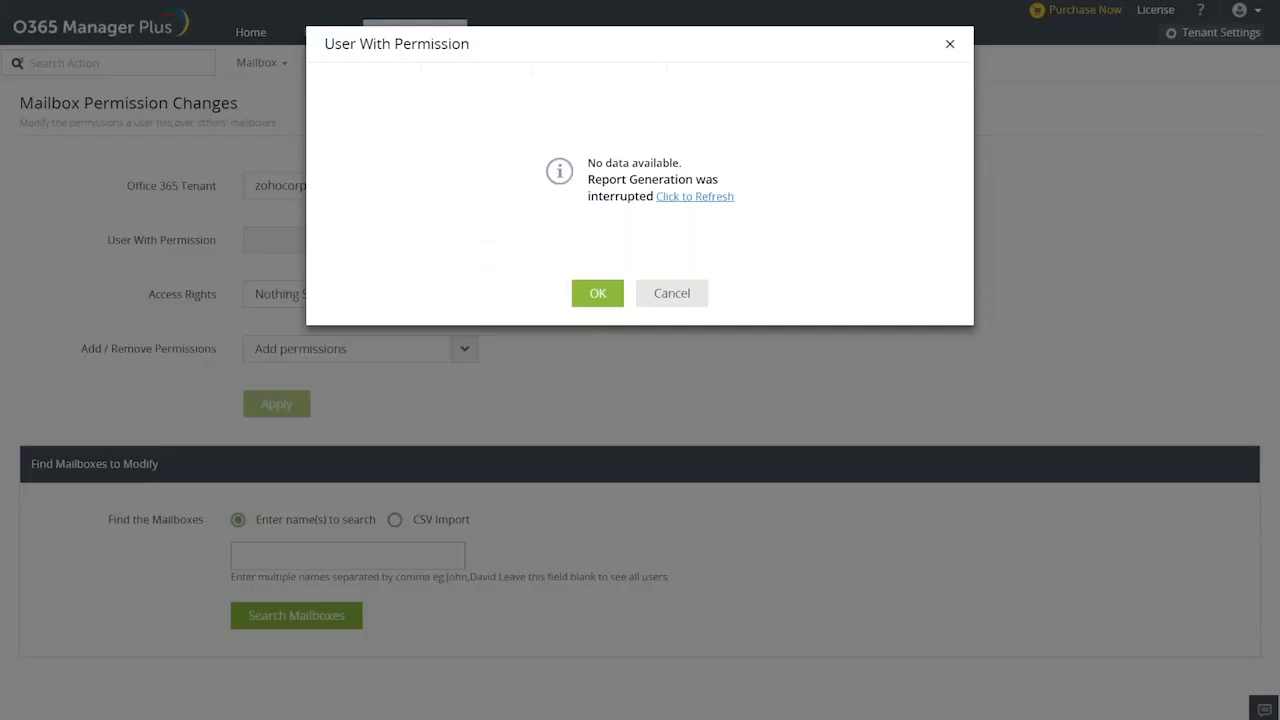
click(694, 196)
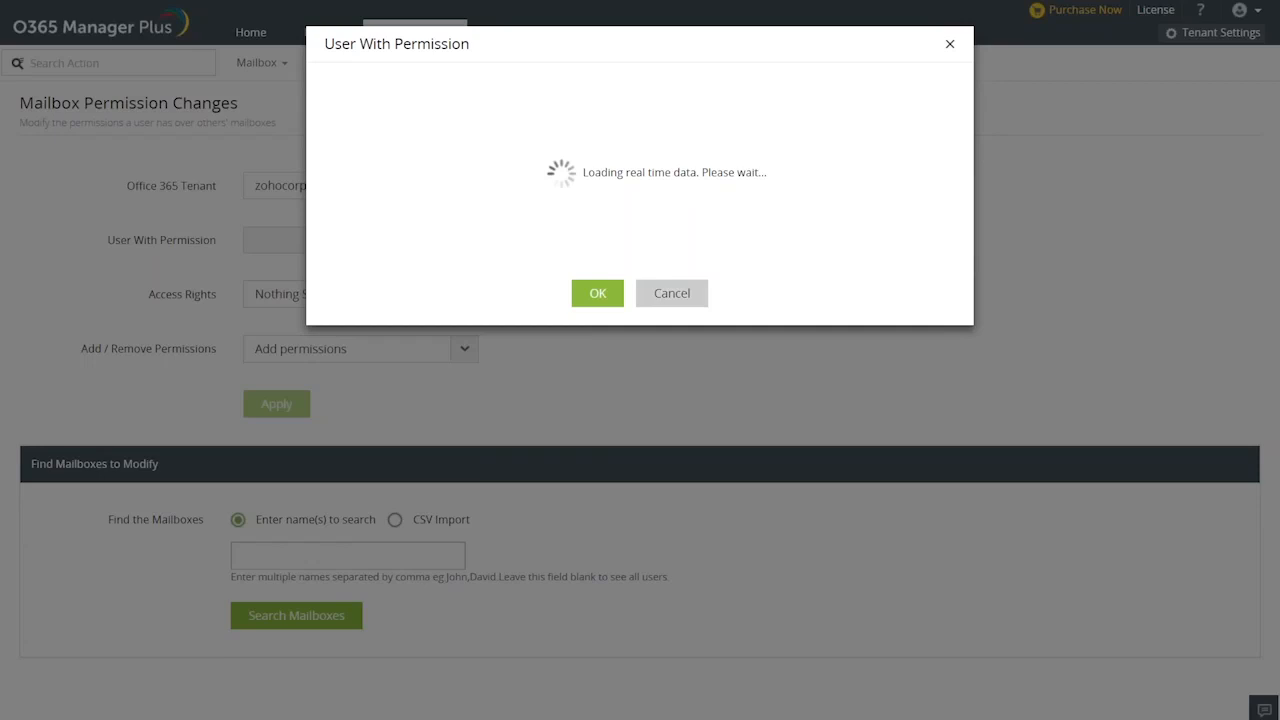
click(671, 293)
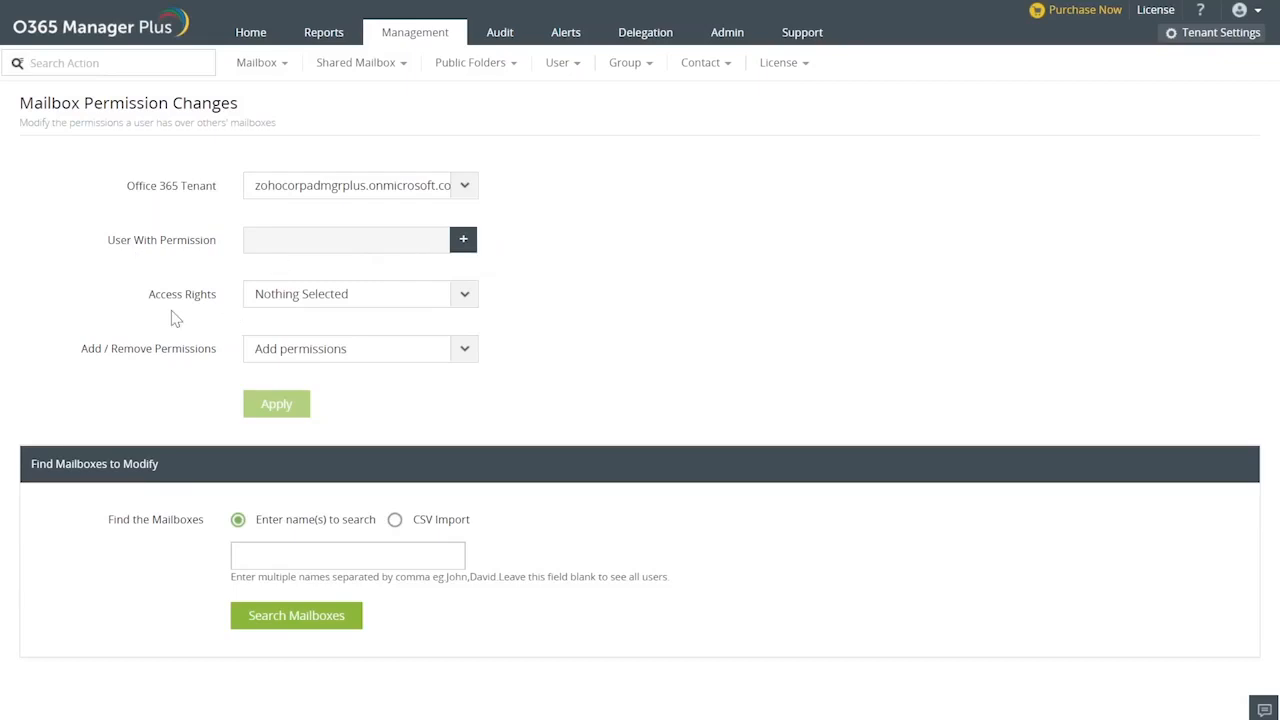
Choose ReadPermission as the only access right and set the permission action to Add permissions.
click(465, 296)
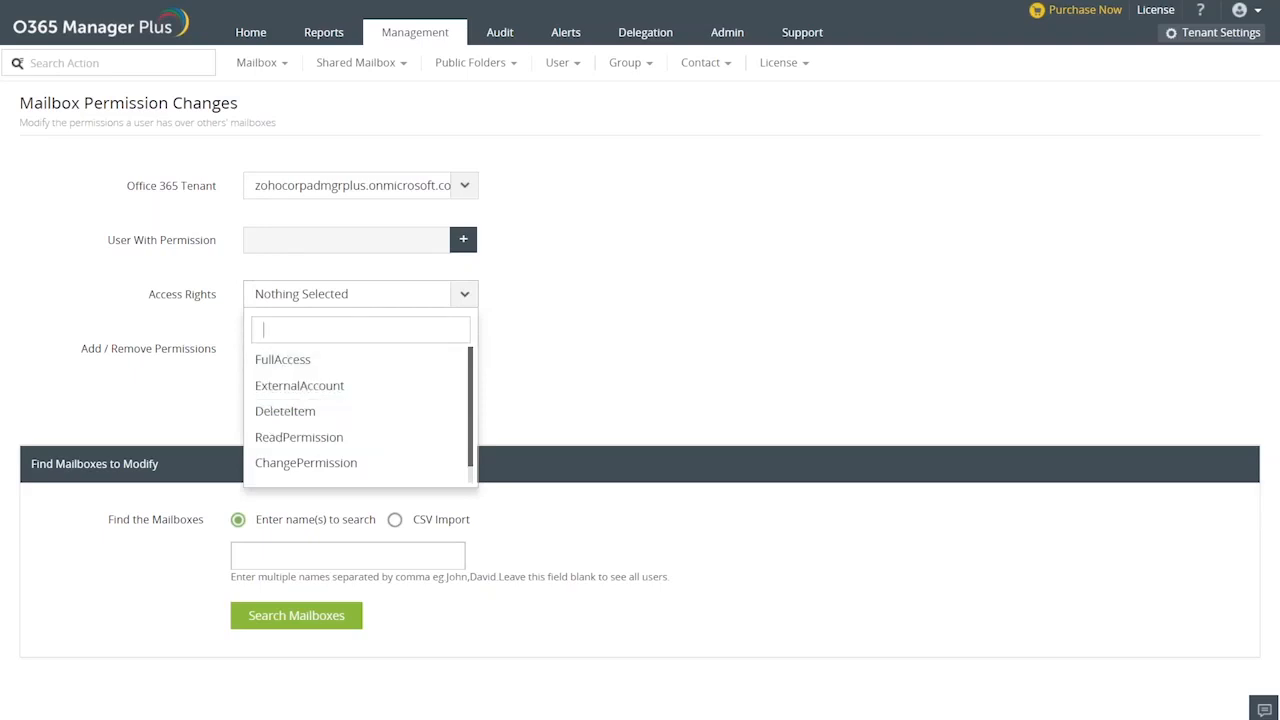
click(299, 444)
click(307, 411)
click(307, 411)
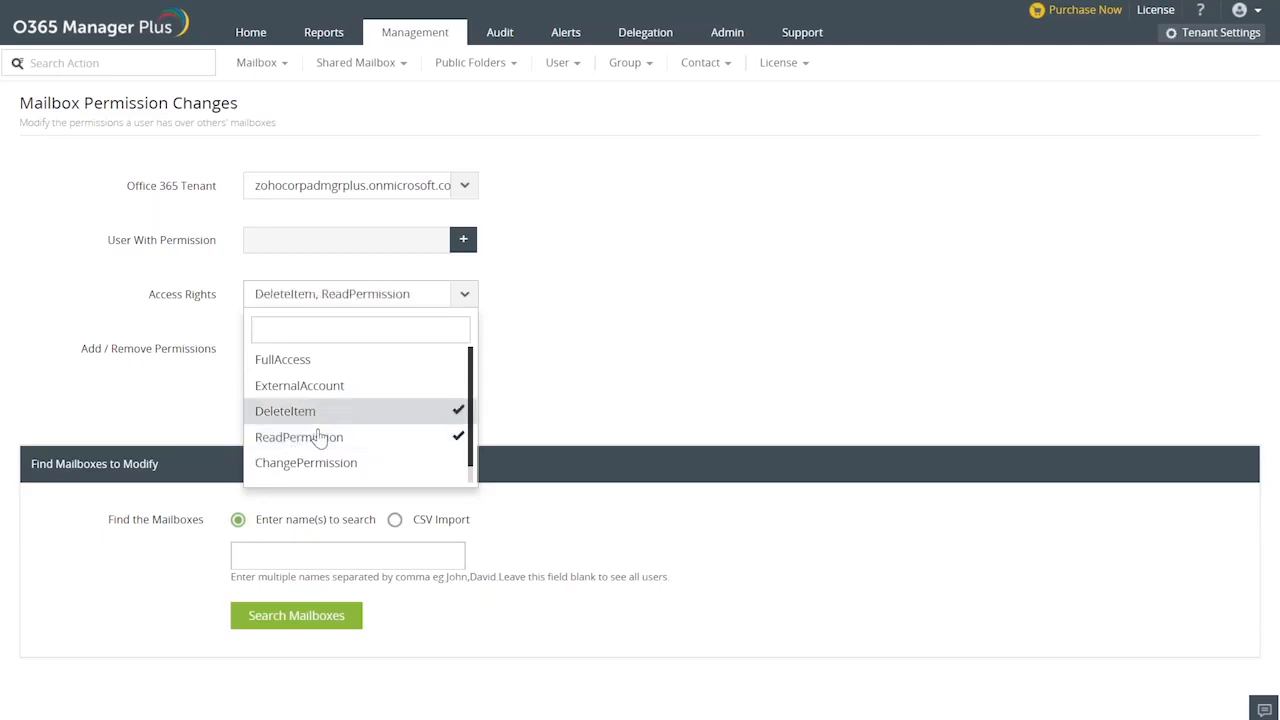
click(603, 372)
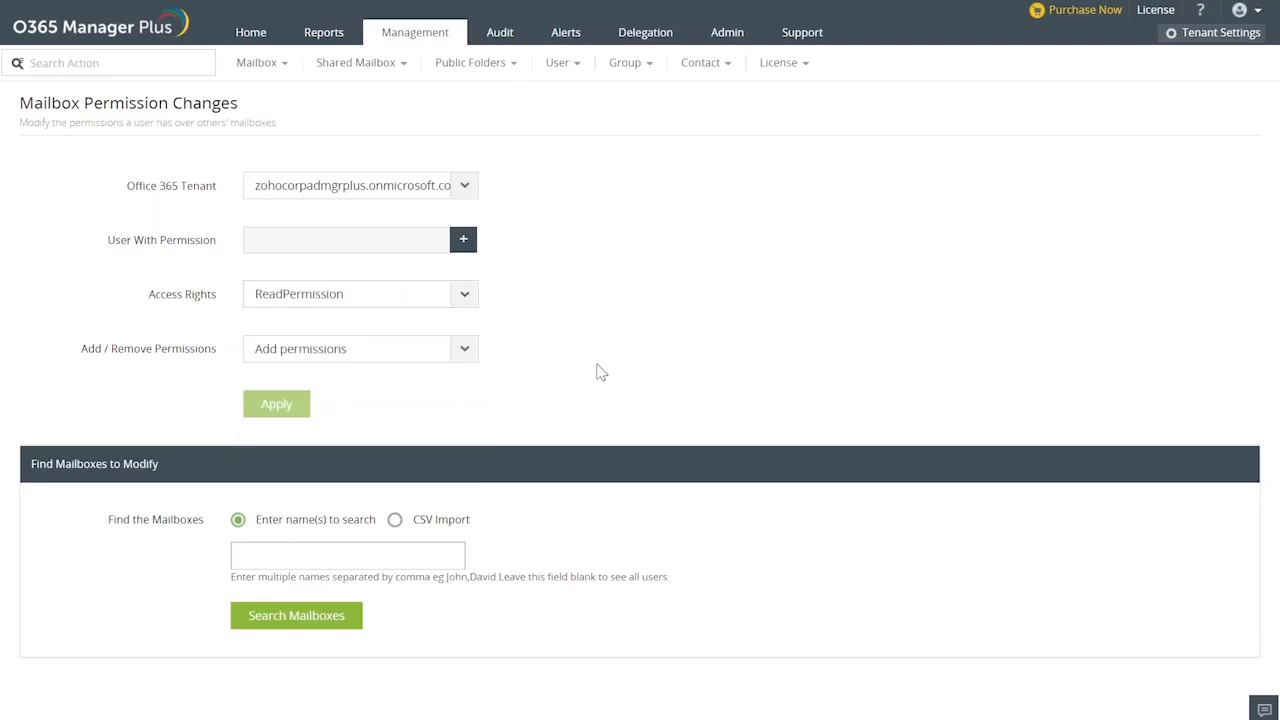
click(463, 360)
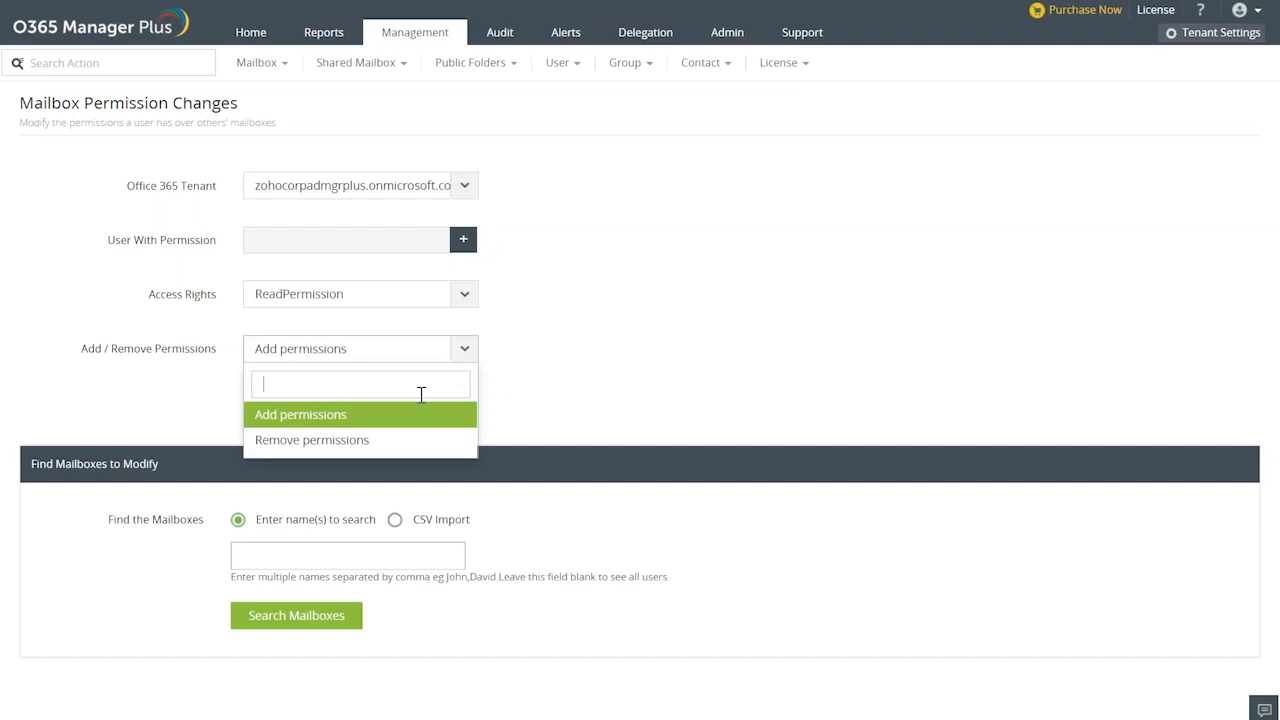
click(346, 420)
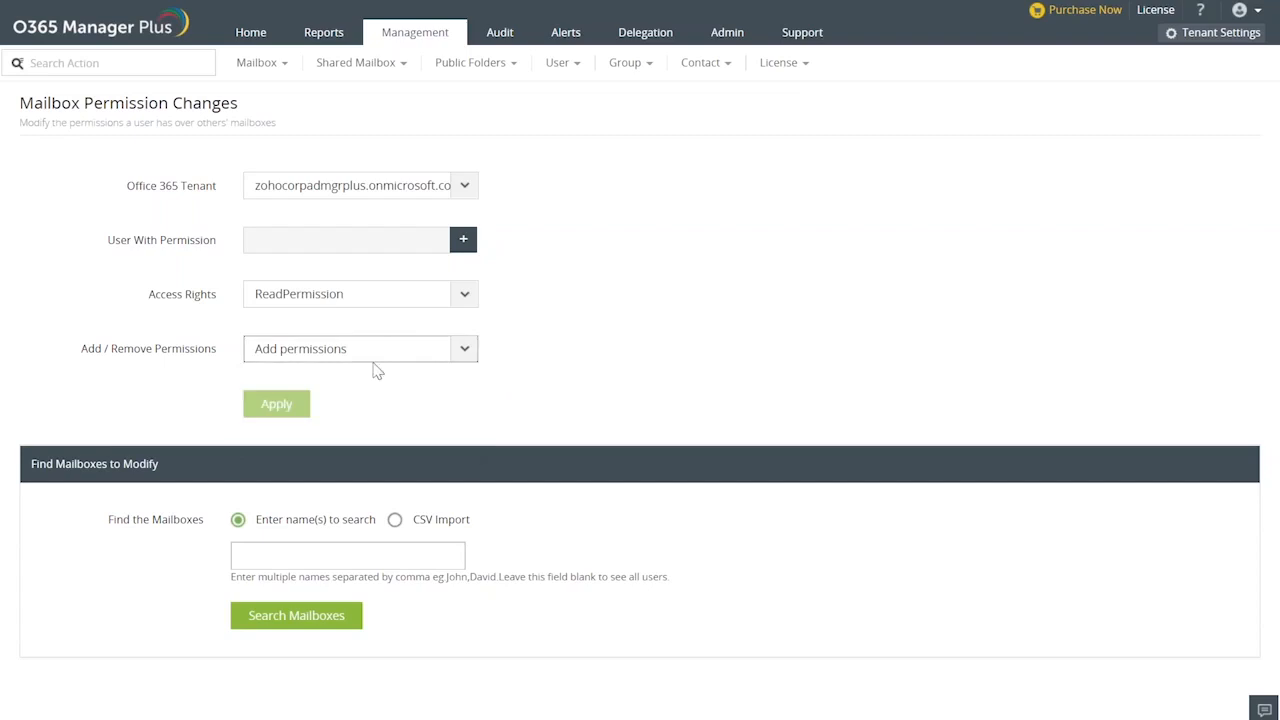
Try again to refresh the User With Permission list, and search for the mailboxes to modify by a user's name.
click(463, 239)
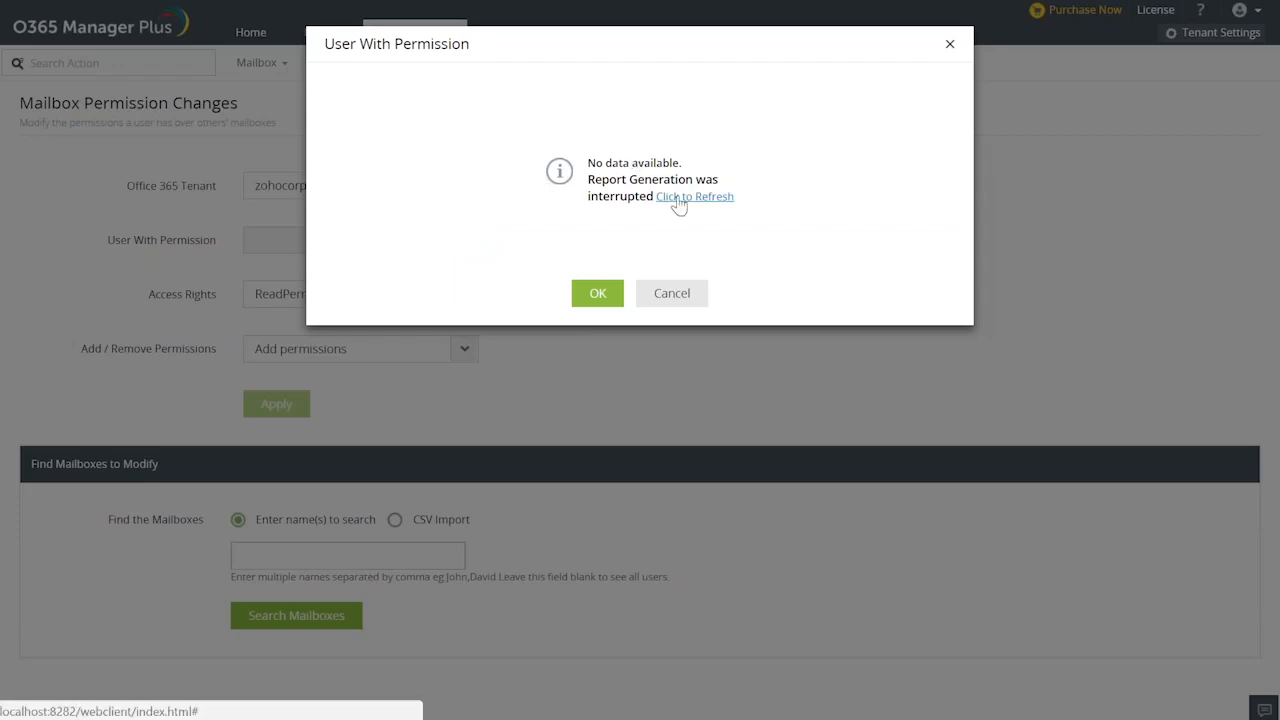
click(703, 200)
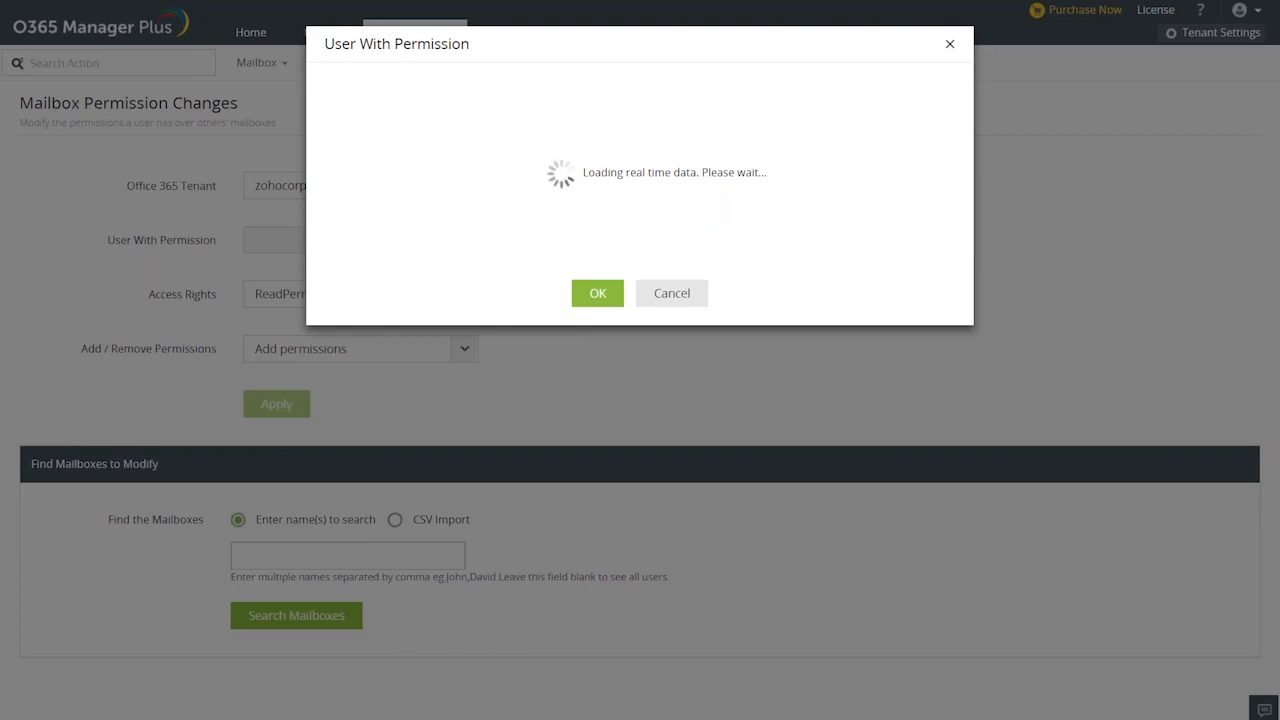
click(672, 293)
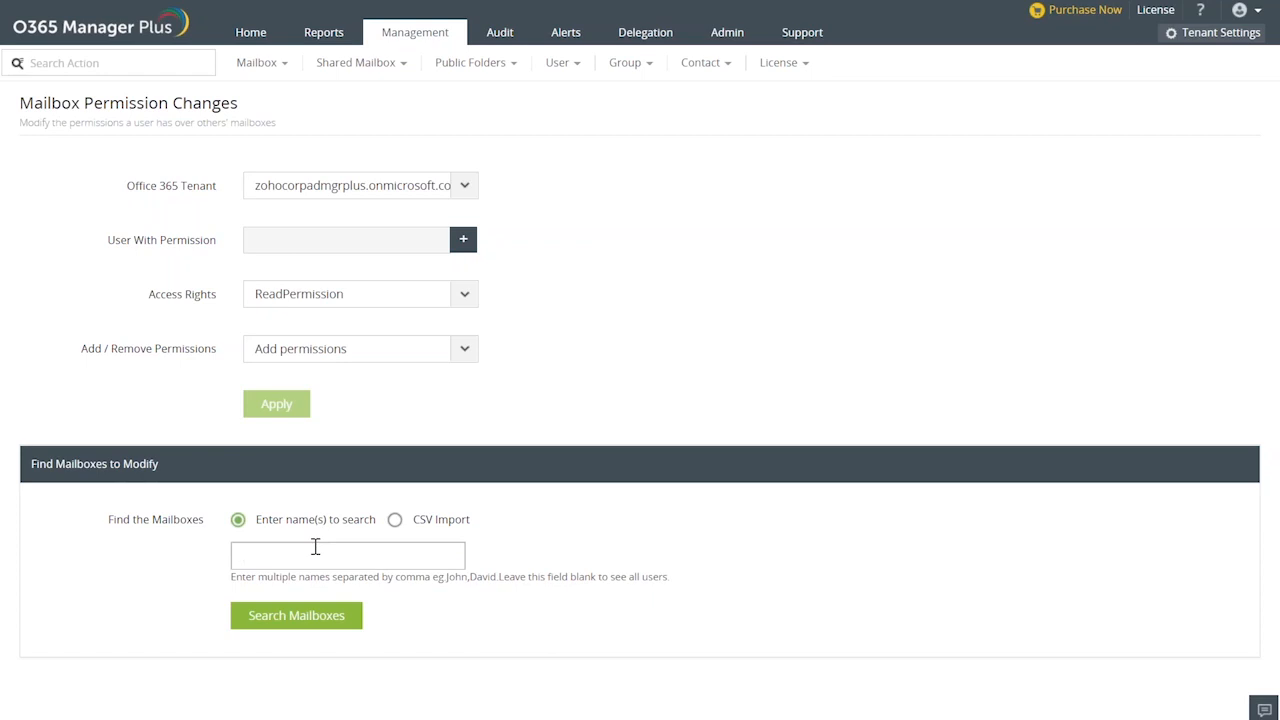
text(bala)
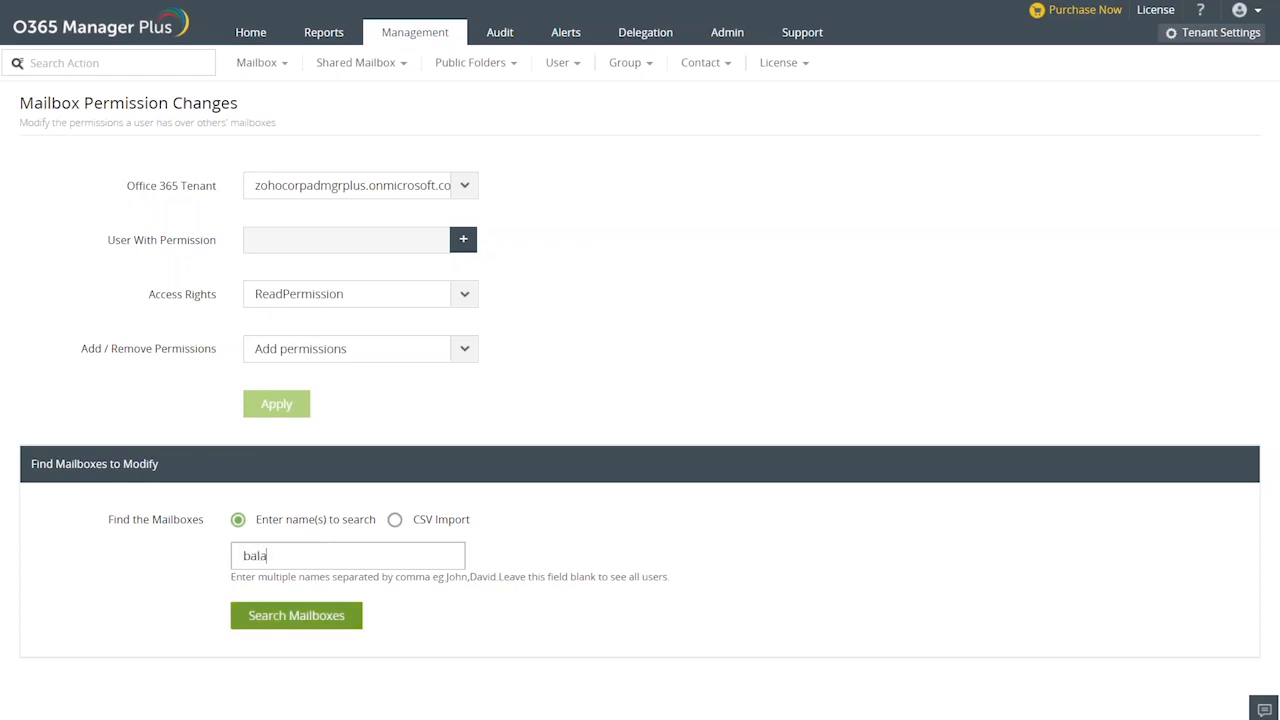
click(297, 616)
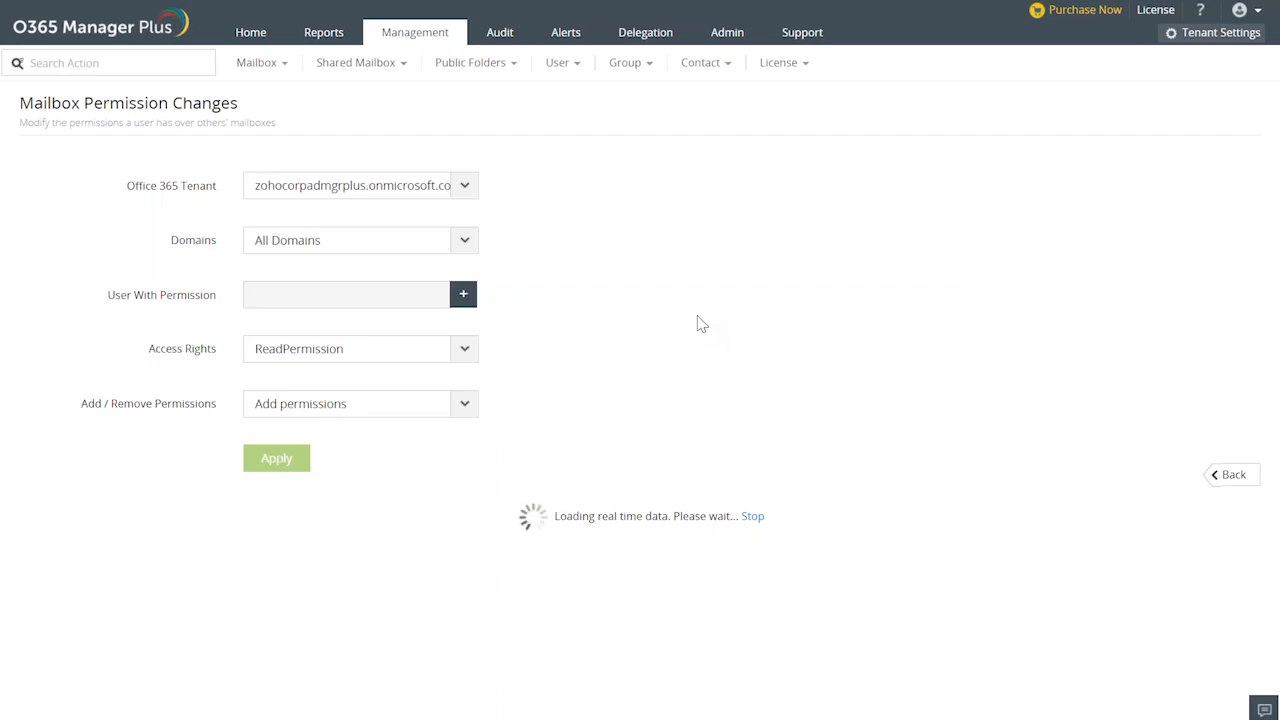
Switch to the other Chrome window and open demo.o365managerplus.com in a new tab.
key(alt+Tab)
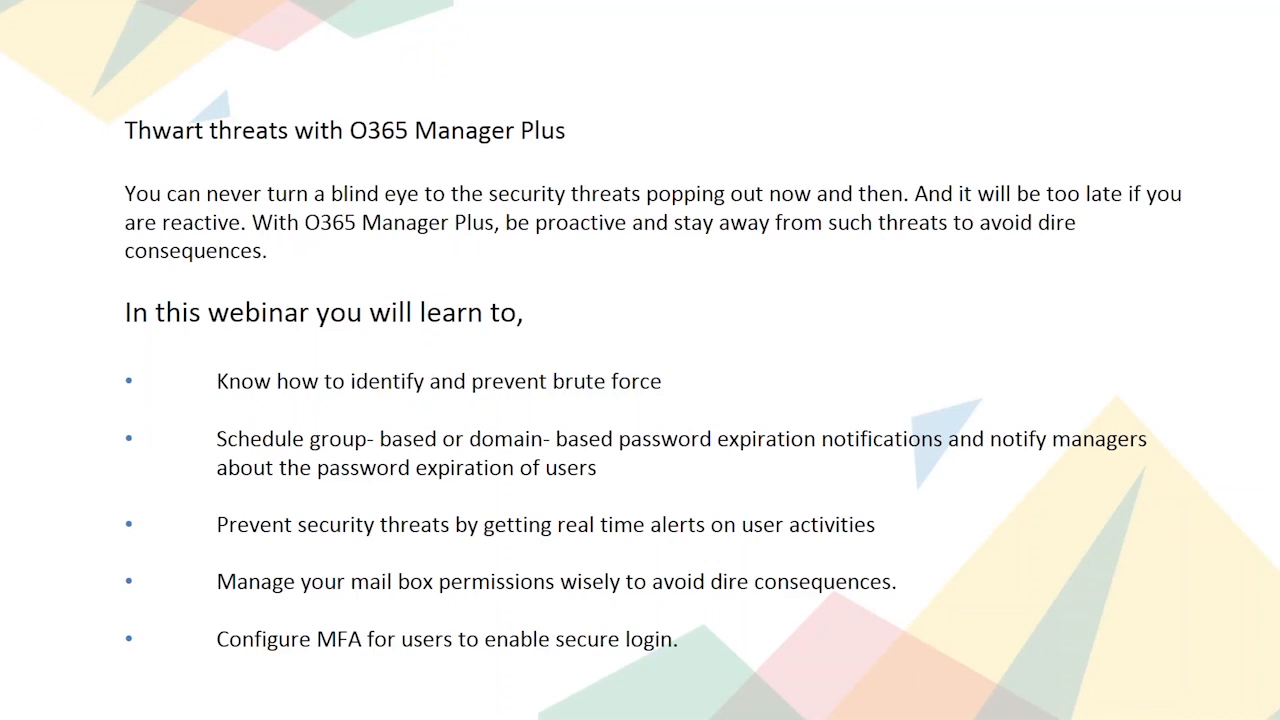
key(alt+Tab)
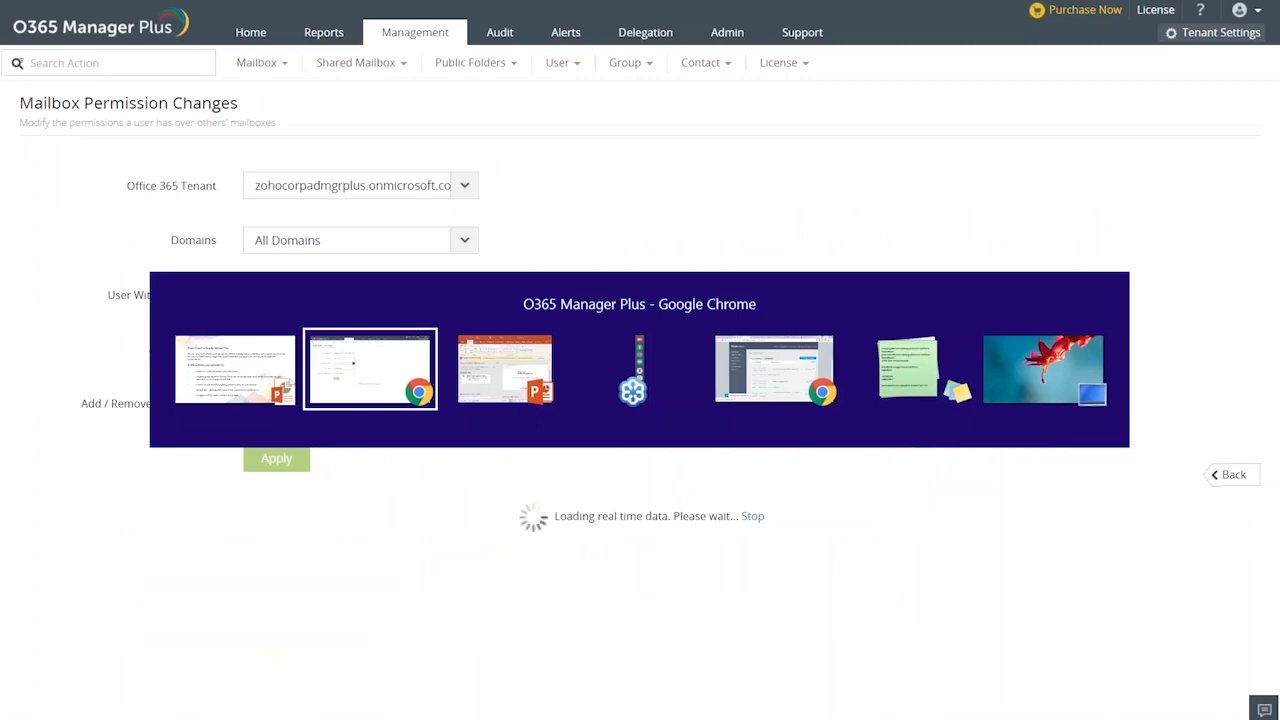
key(alt+Tab)
key(alt+Tab)
key(alt+Tab)
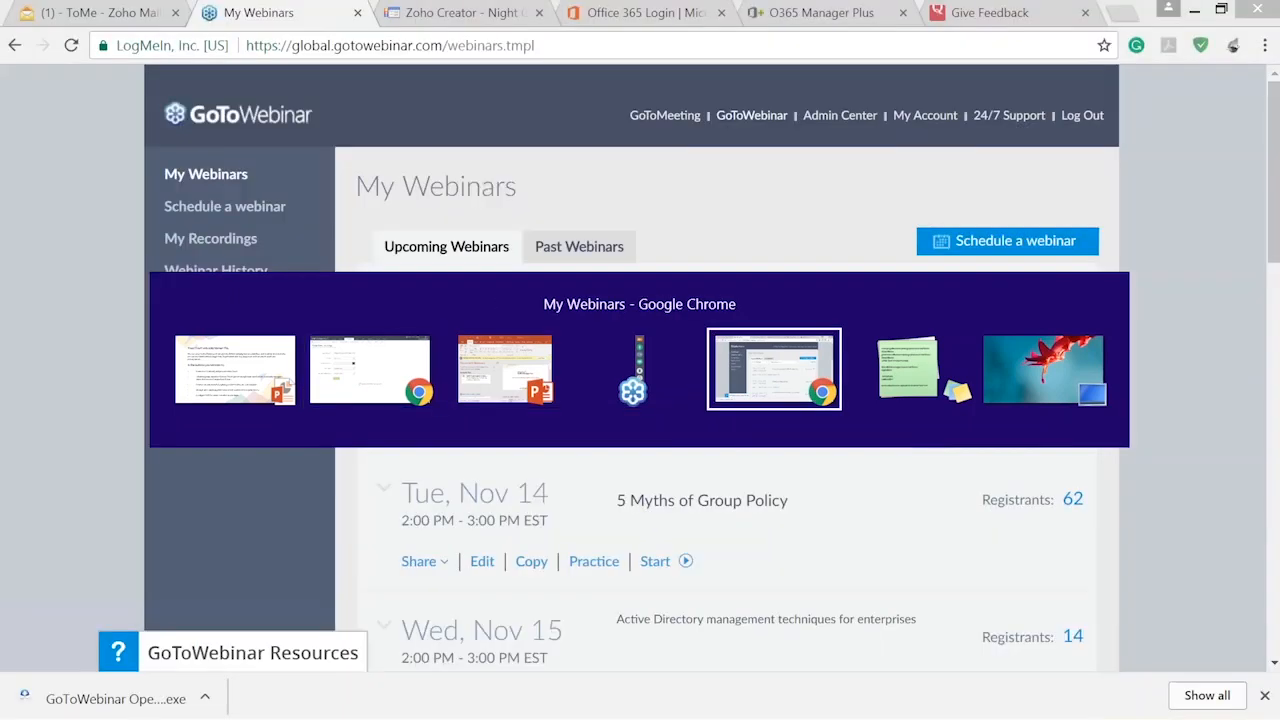
click(797, 10)
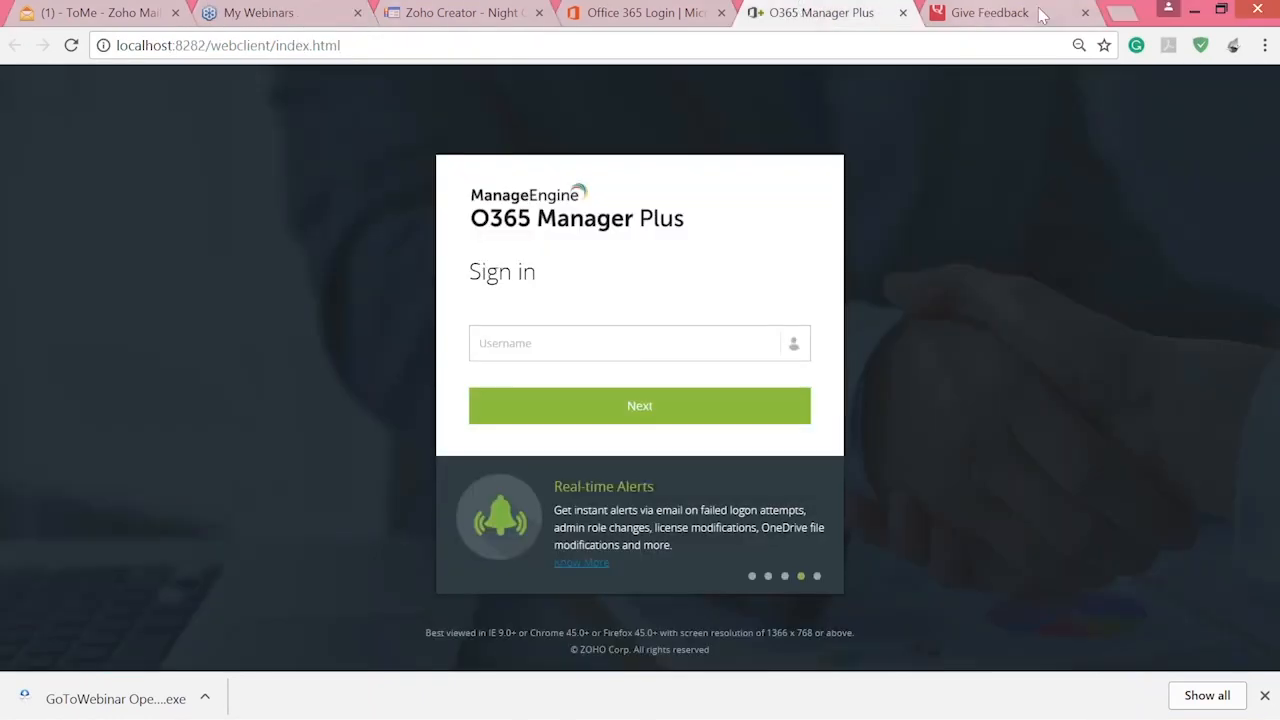
click(1122, 14)
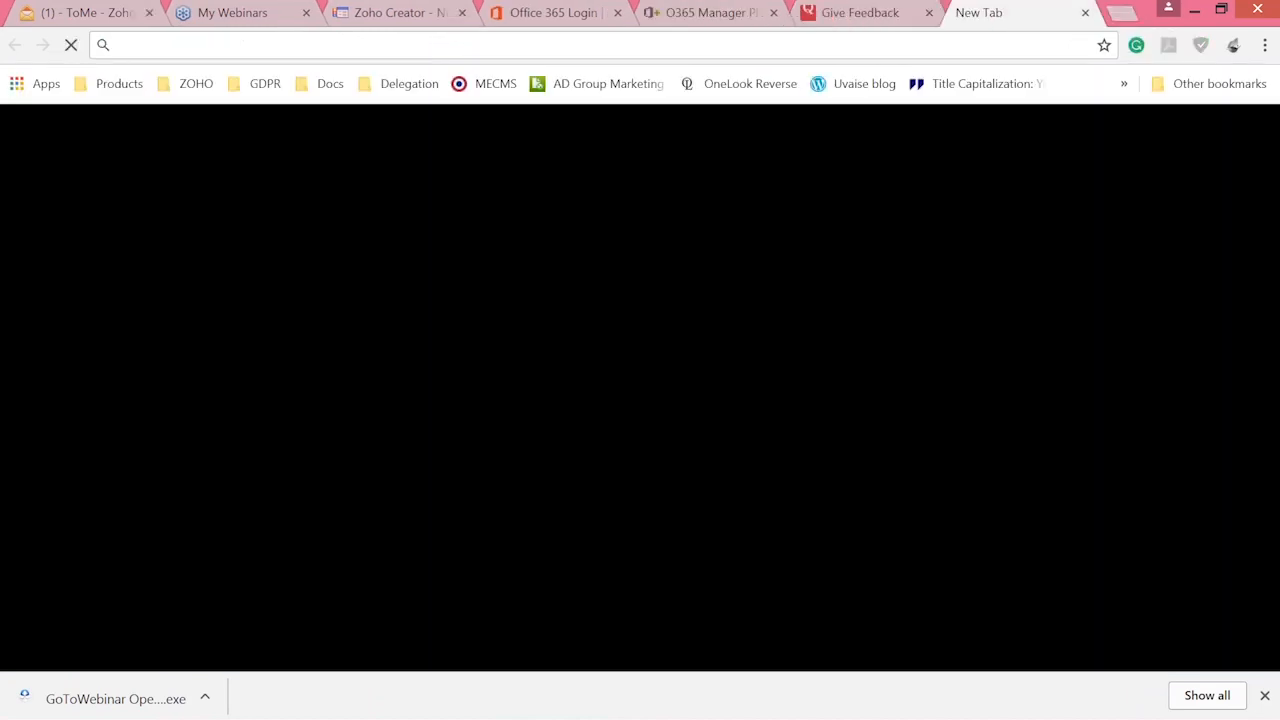
text(d)
key(Return)
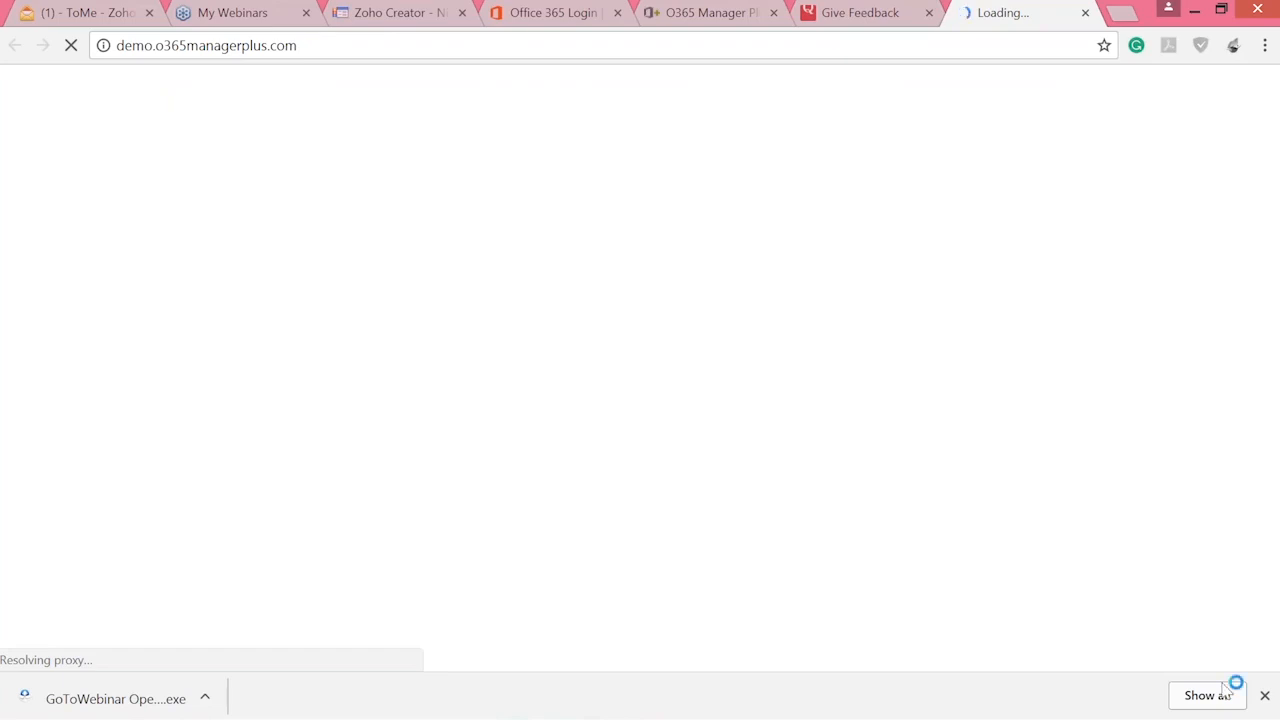
Dismiss the downloads bar, enter the online demo as Administrator and look over its dashboard in full screen.
click(1264, 695)
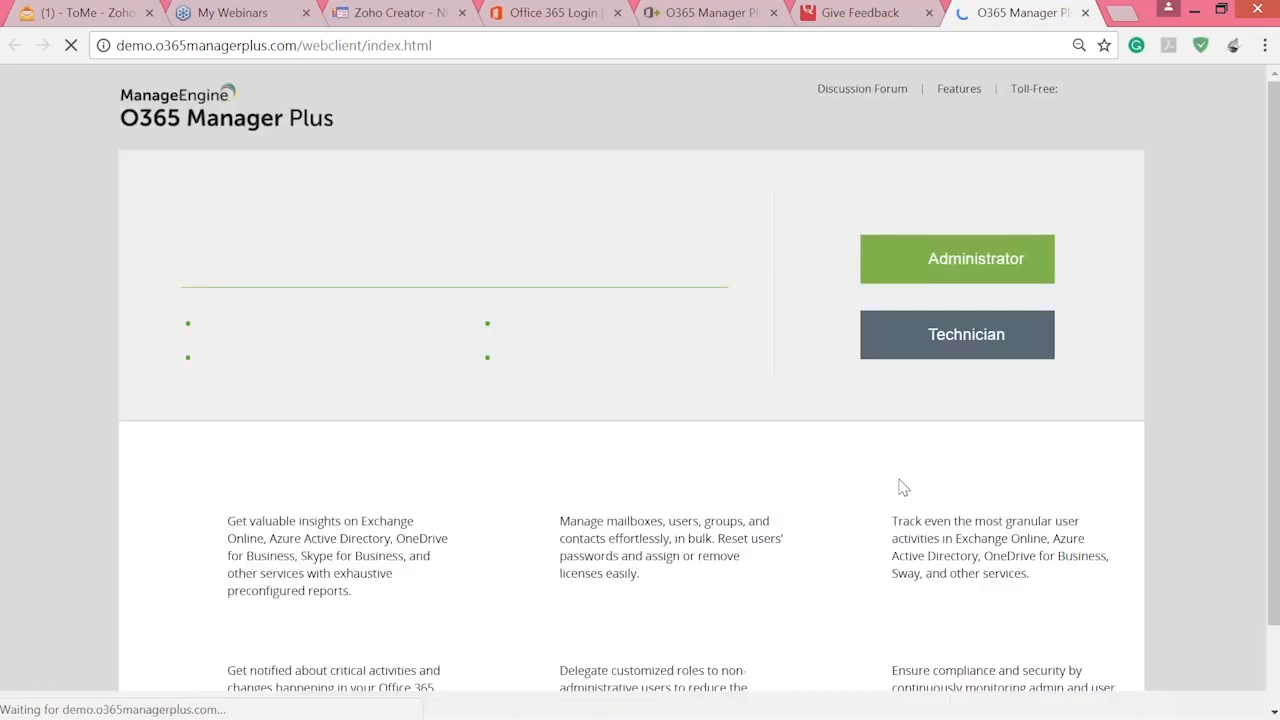
click(957, 259)
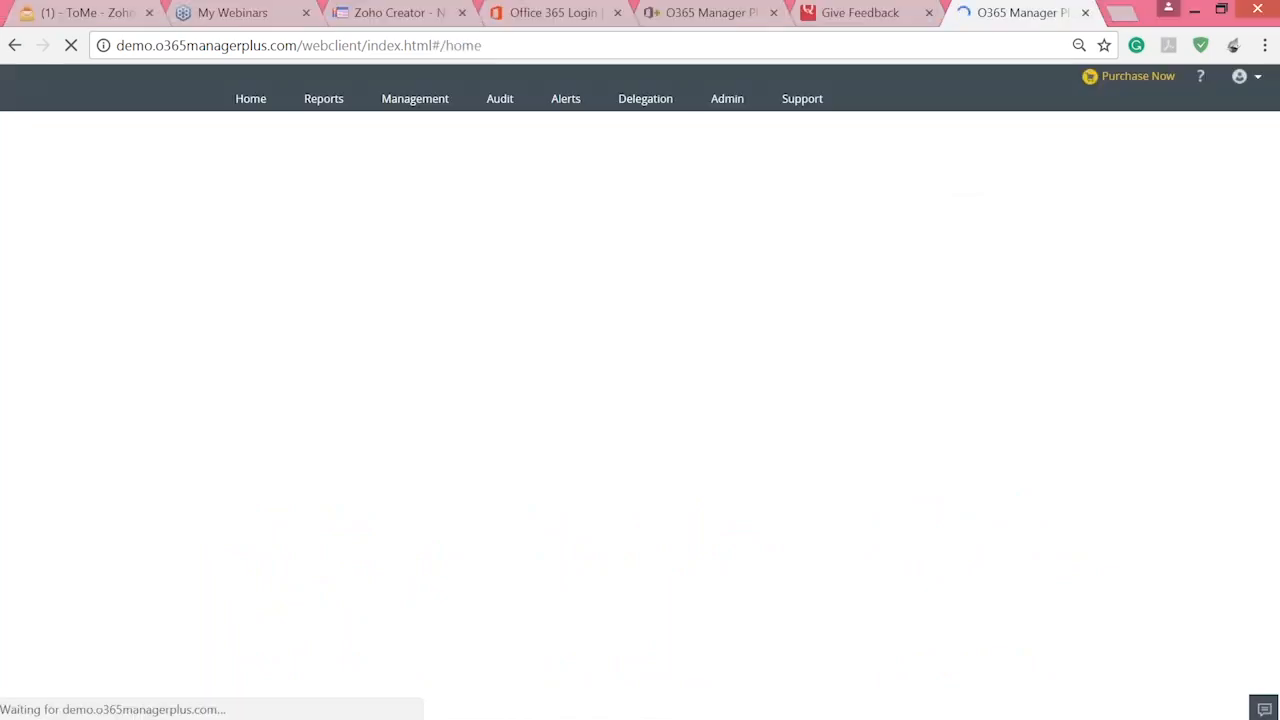
key(F11)
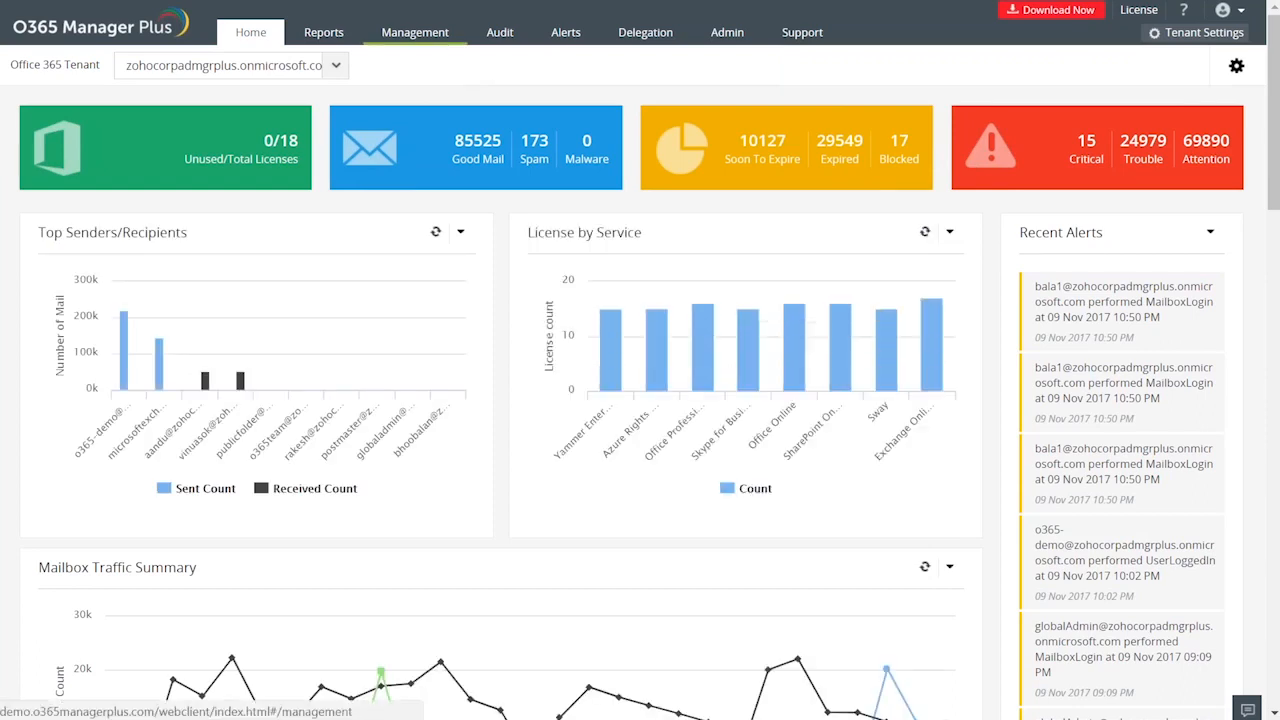
scroll(720, 460, down, 2)
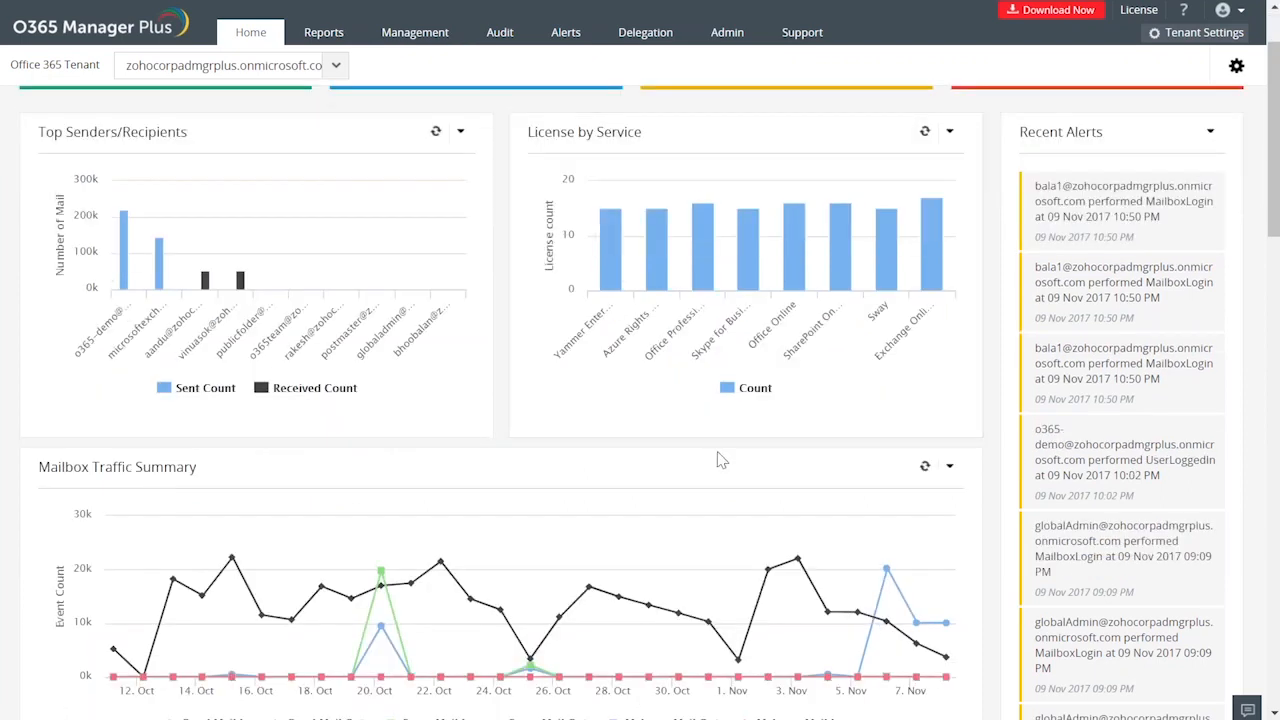
scroll(720, 460, up, 2)
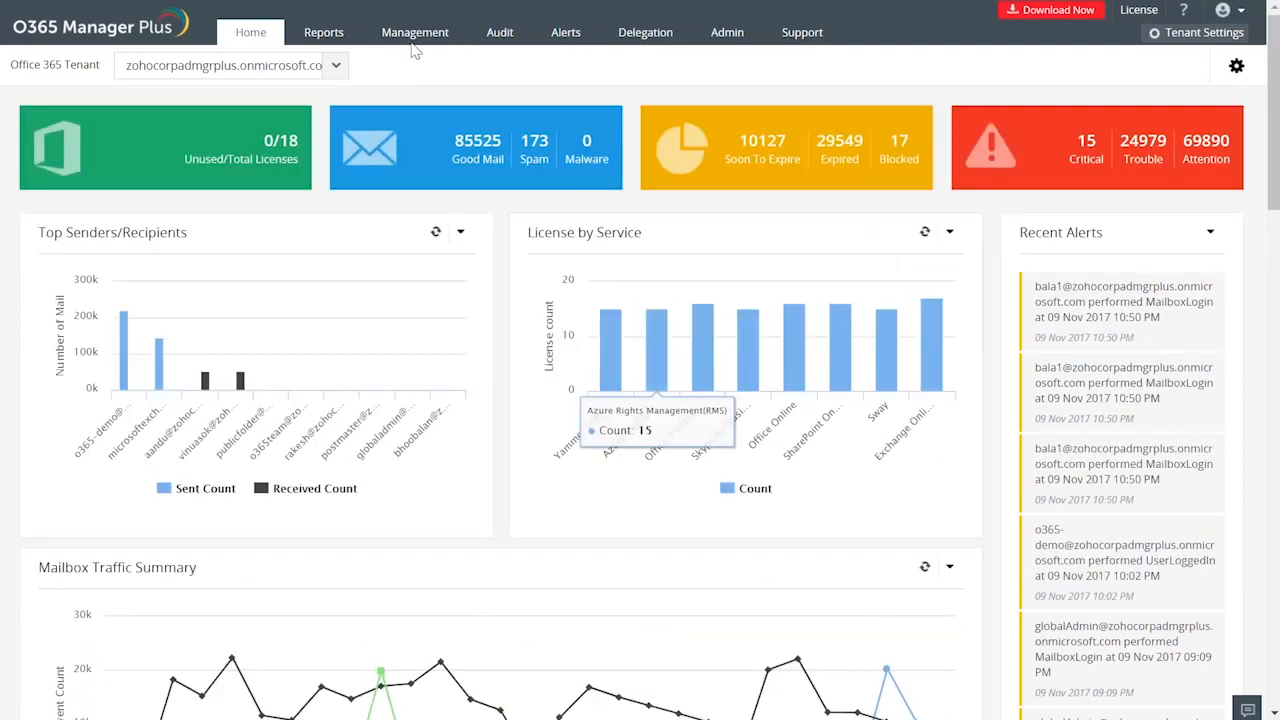
In the demo's Mailbox Permission Changes task, select the first listed Demo user as the User With Permission.
click(415, 32)
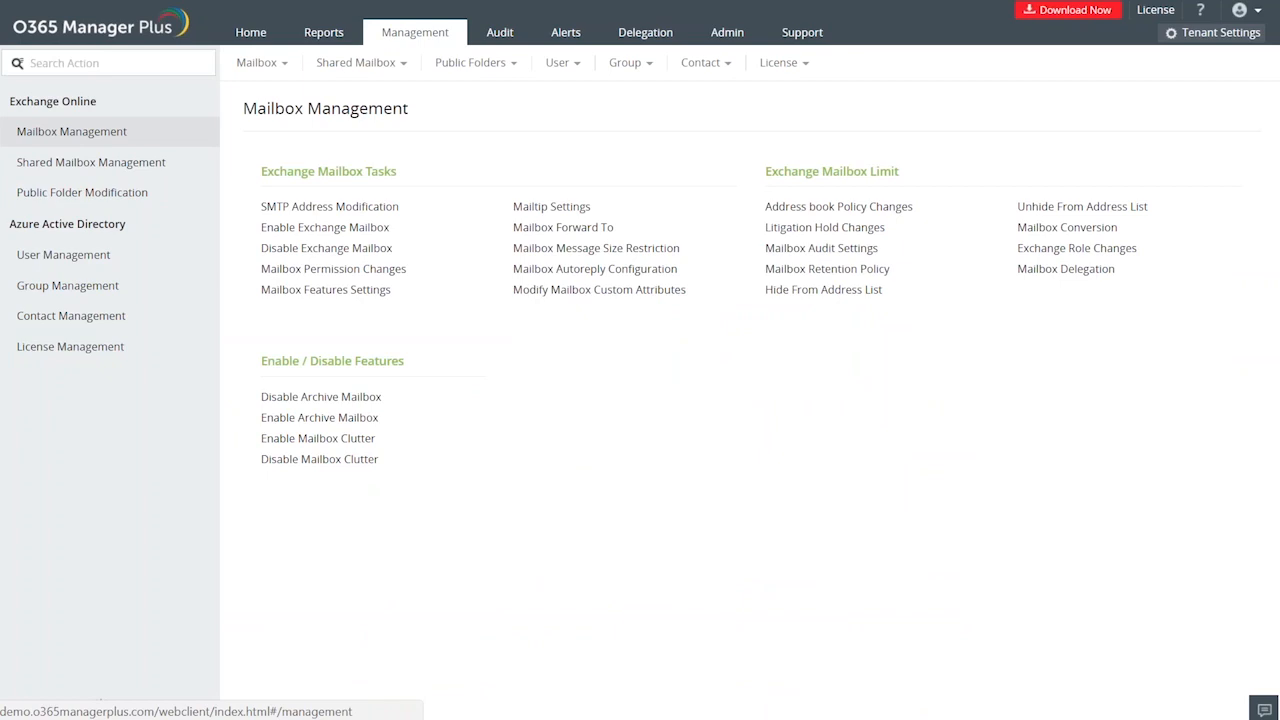
click(383, 274)
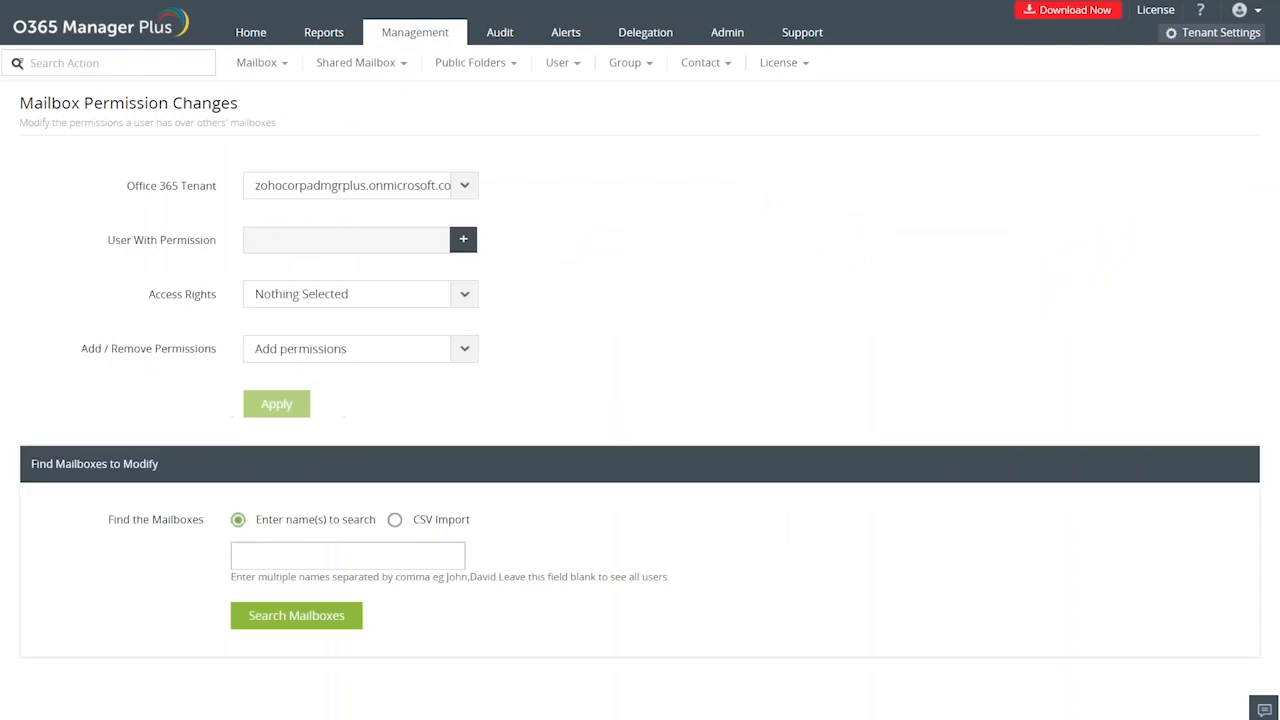
click(462, 243)
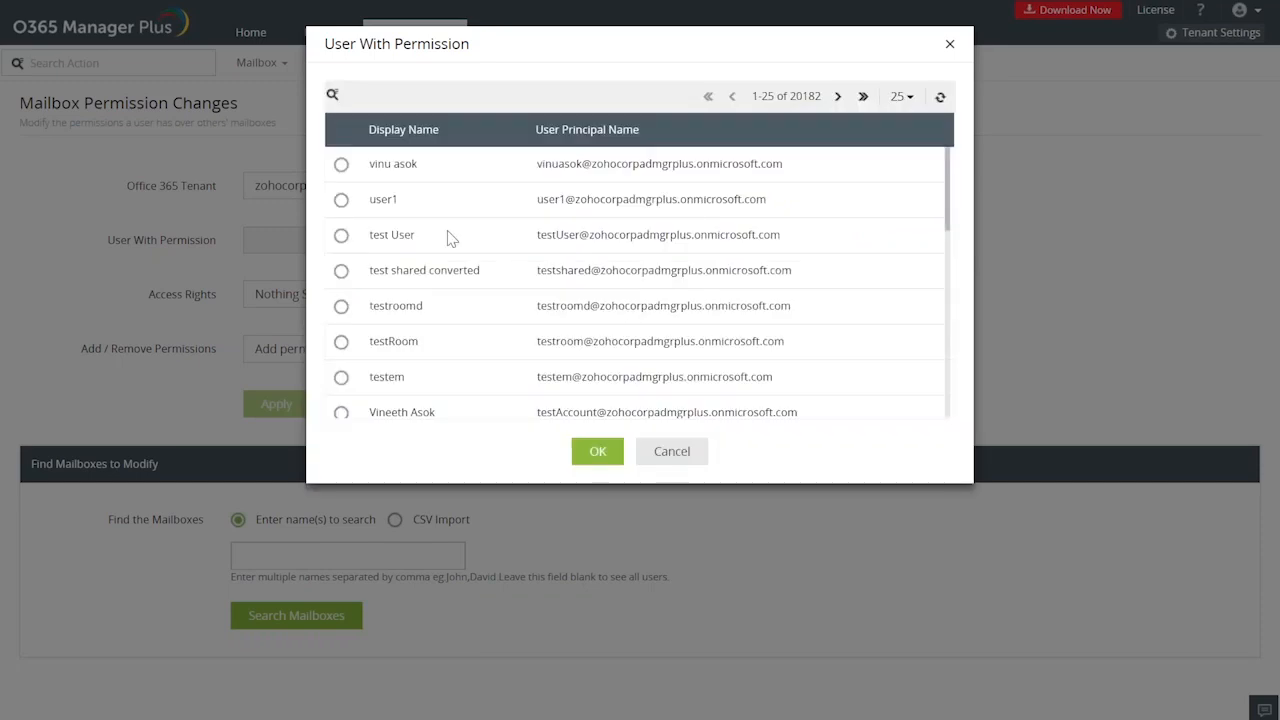
scroll(449, 237, down, 2)
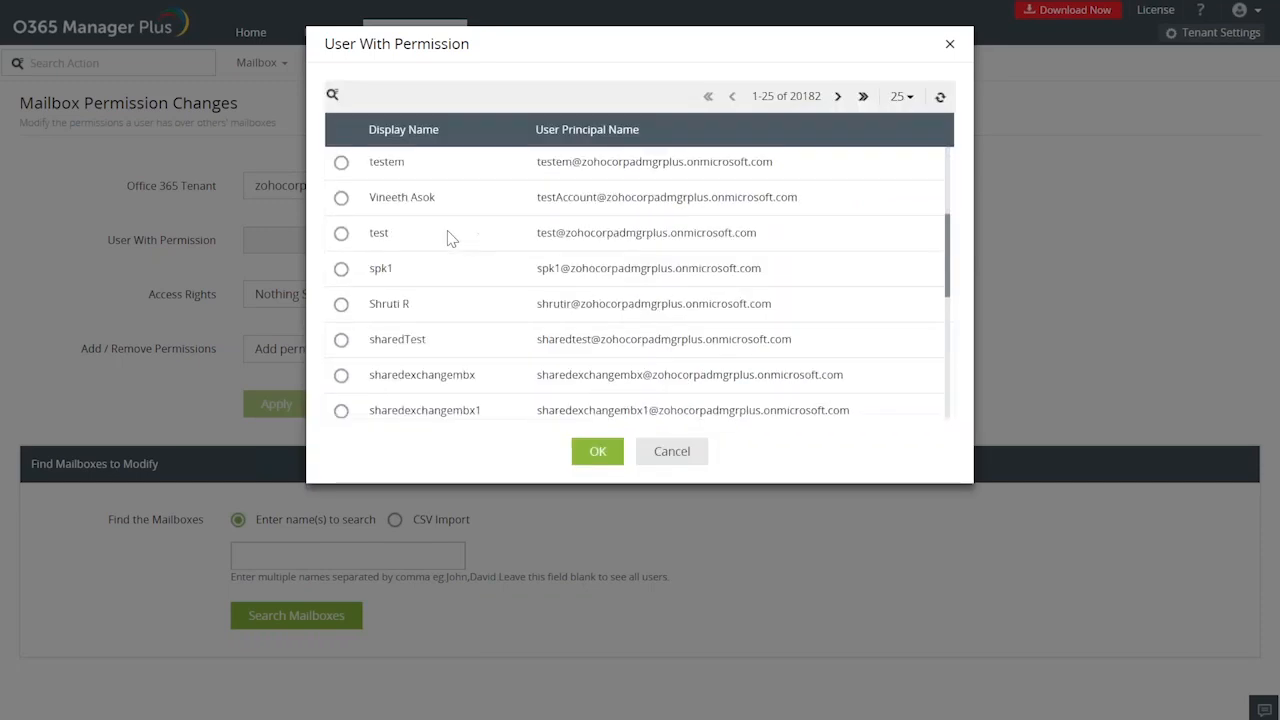
scroll(449, 237, down, 2)
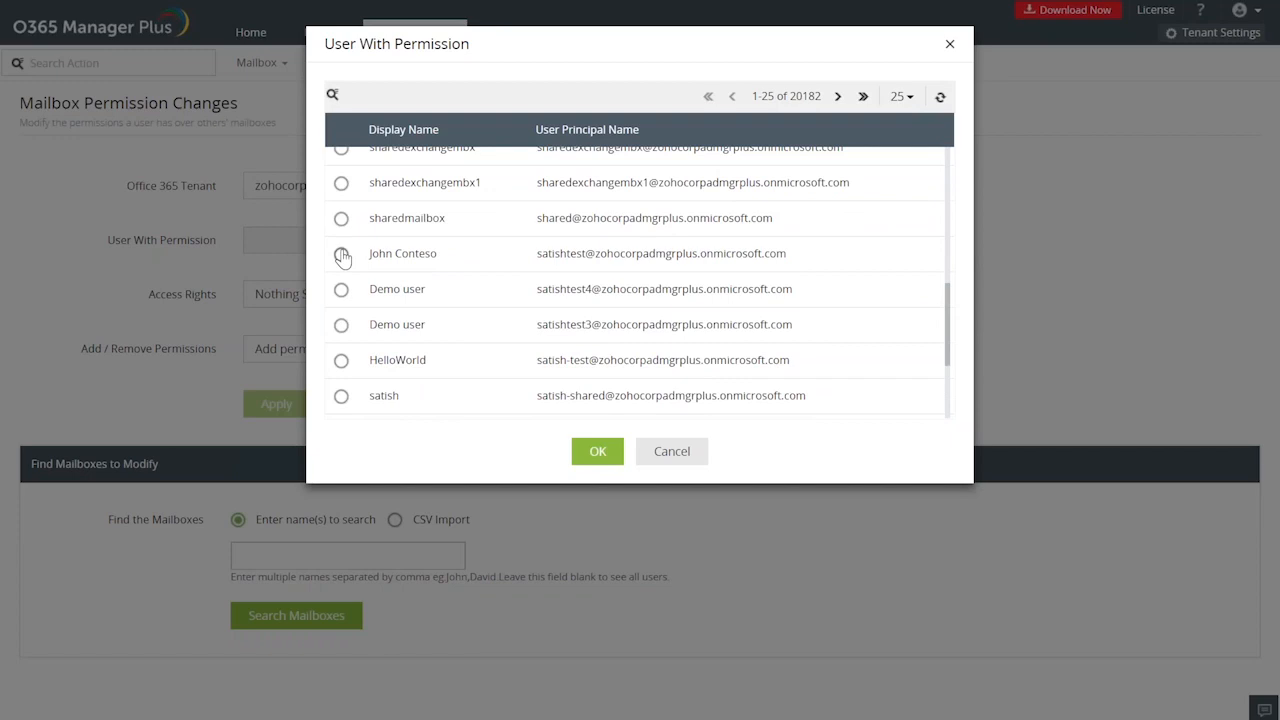
click(341, 255)
click(342, 290)
click(597, 451)
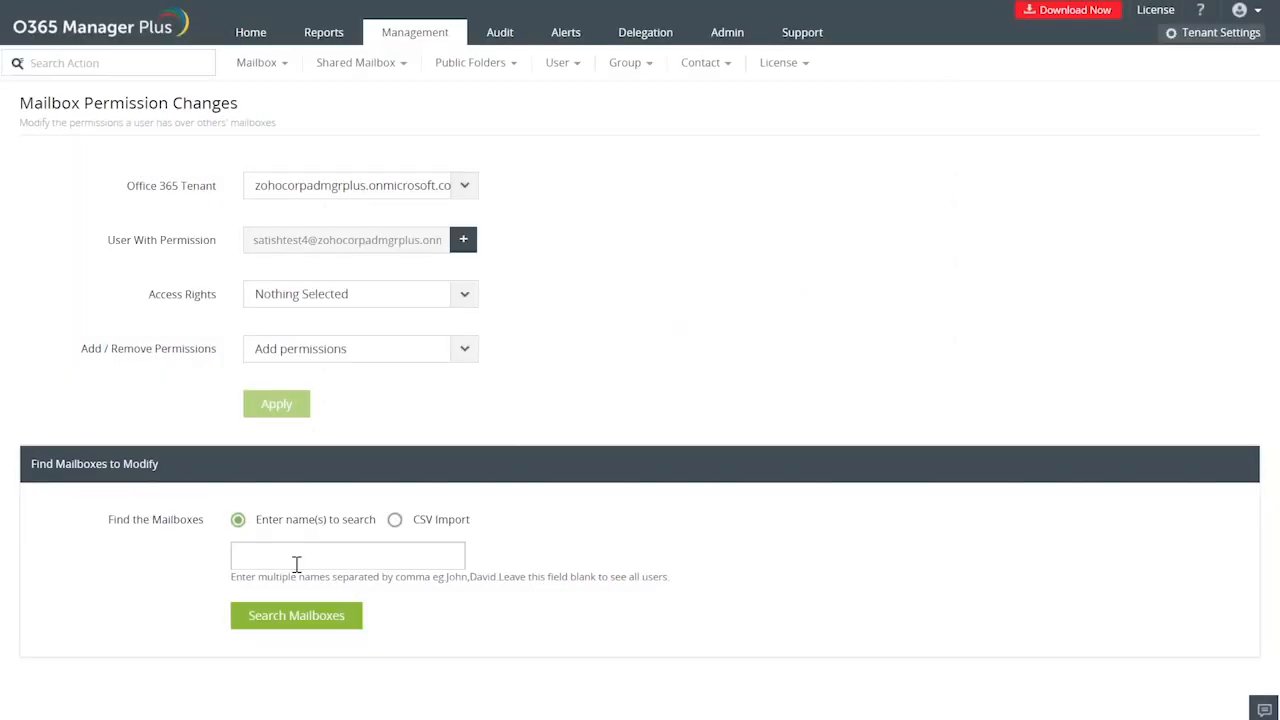
Choose ReadPermission as the access right and search for the mailboxes to modify by the name "a".
click(463, 298)
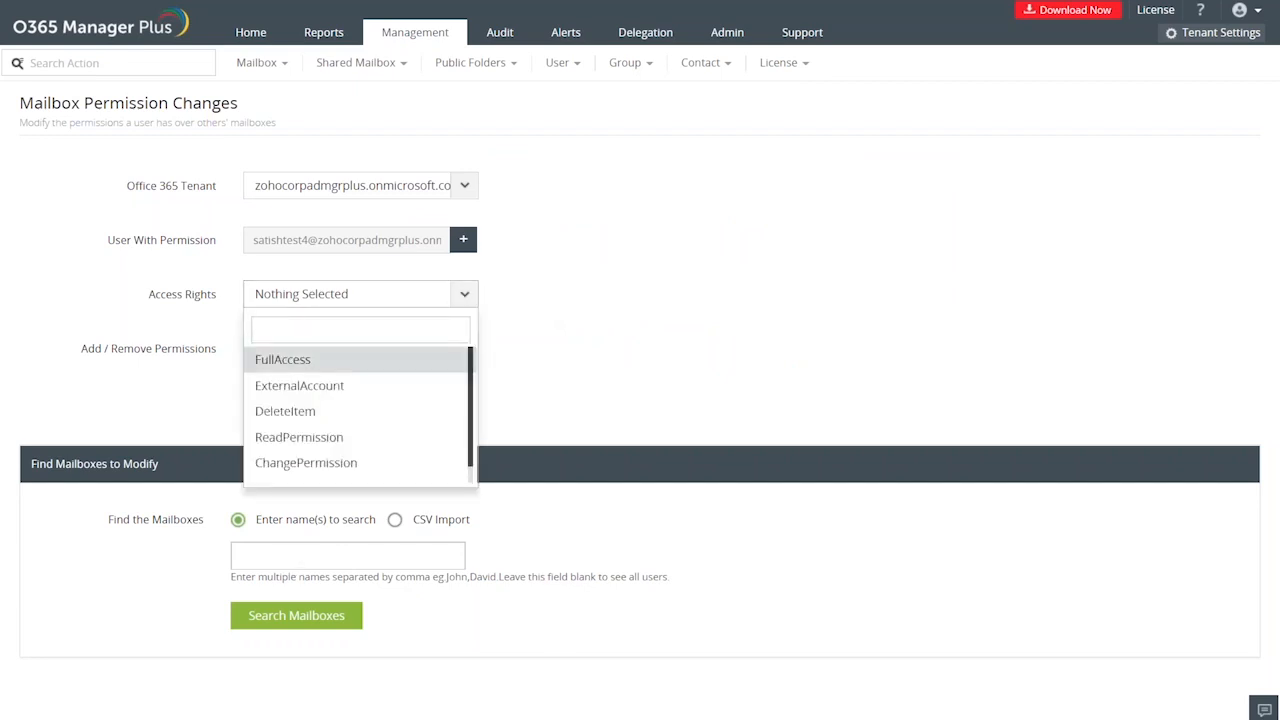
click(318, 440)
click(320, 446)
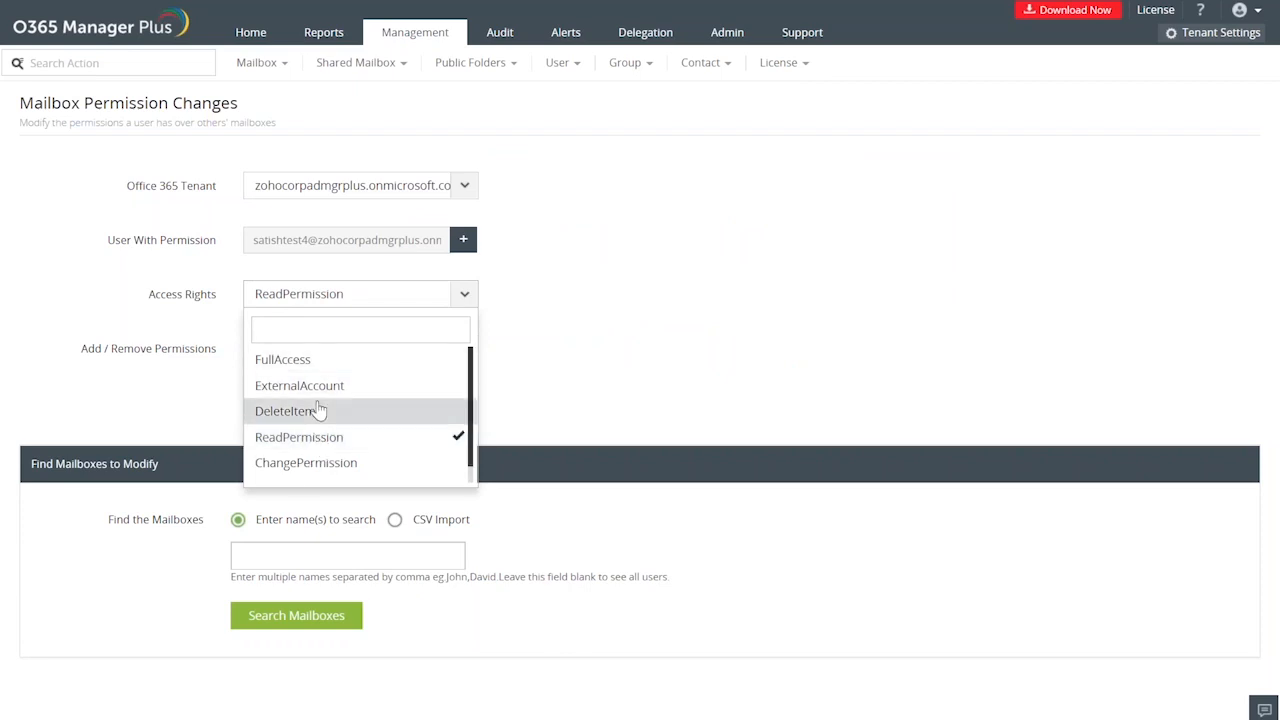
click(540, 366)
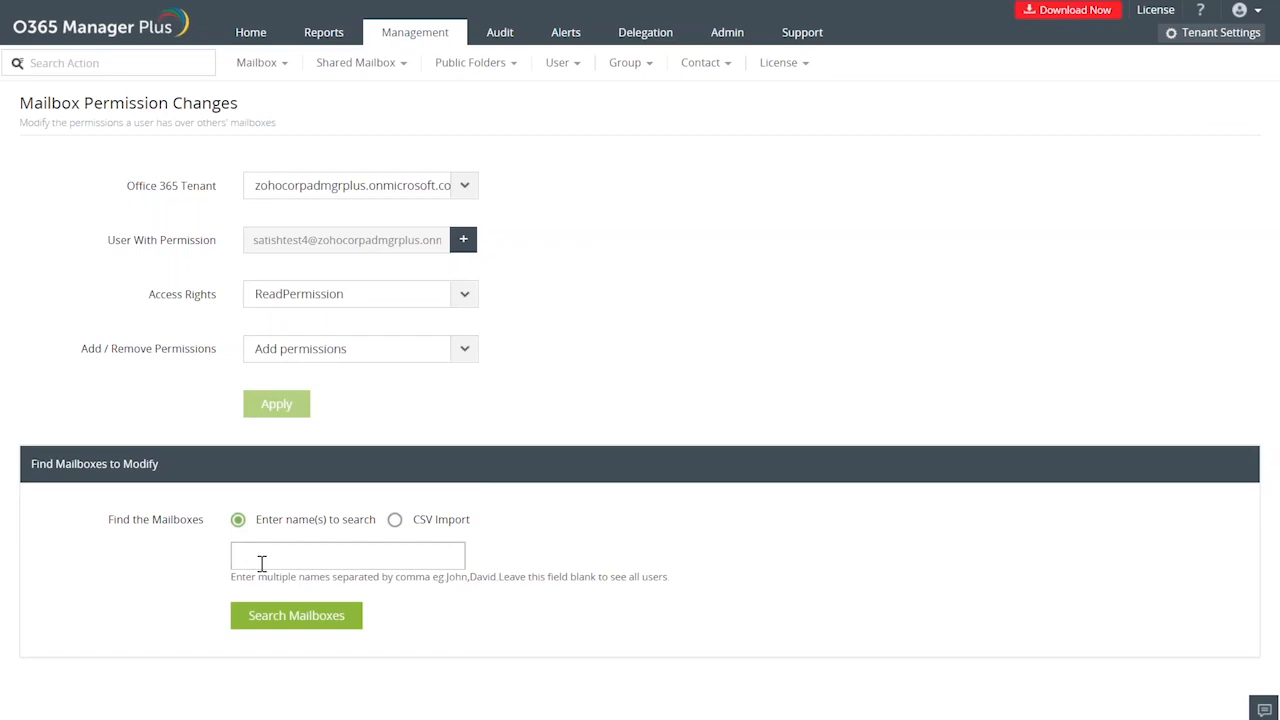
text(a)
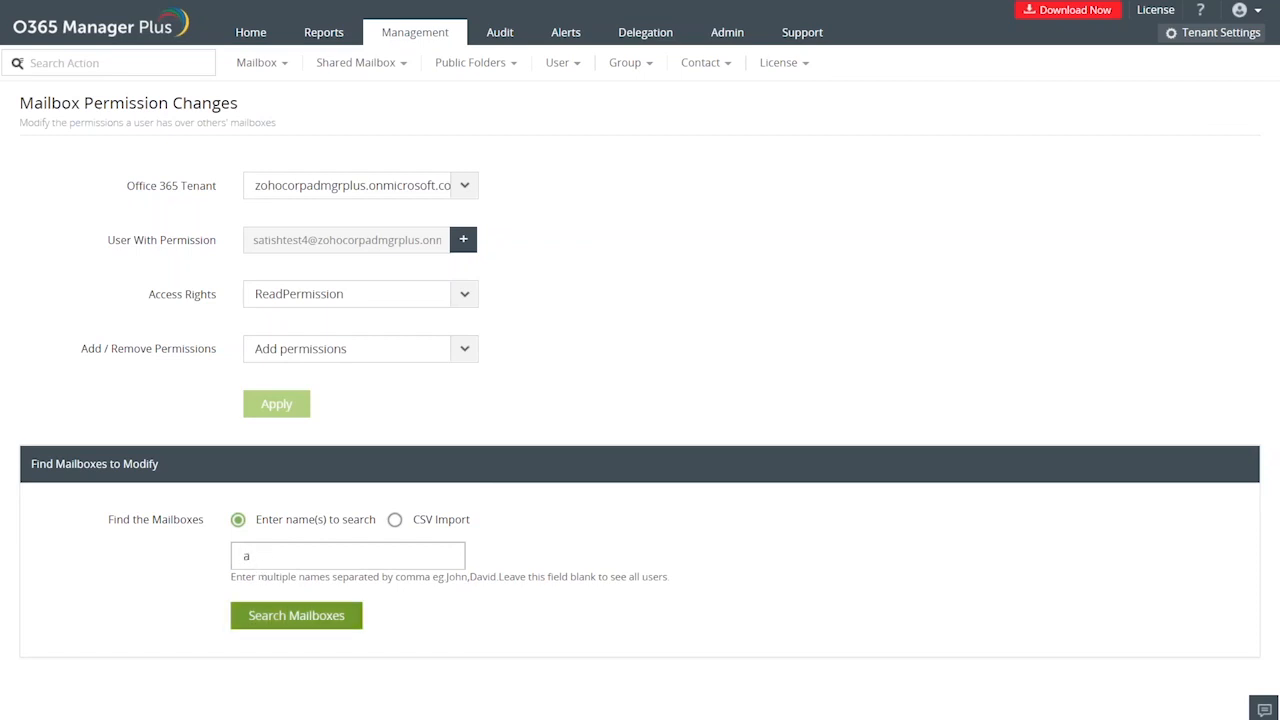
click(296, 615)
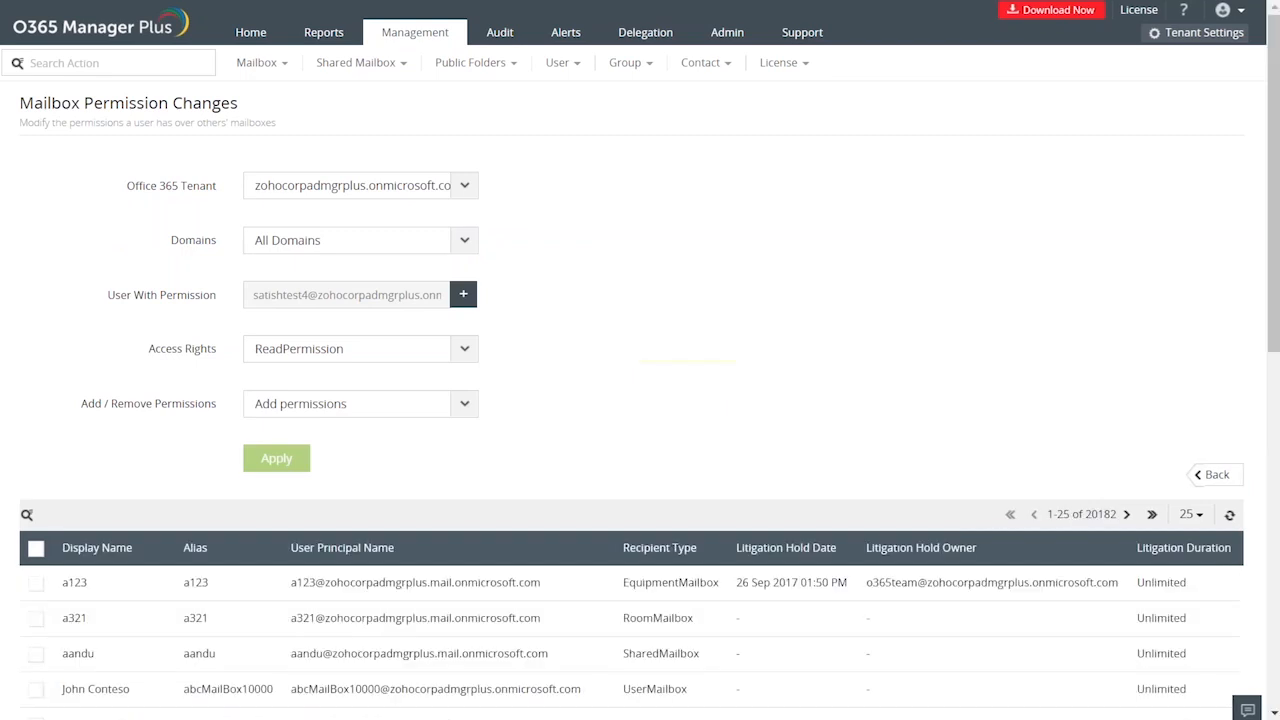
Select the aandu shared mailbox in the results and apply the added permission to it.
scroll(503, 436, down, 1)
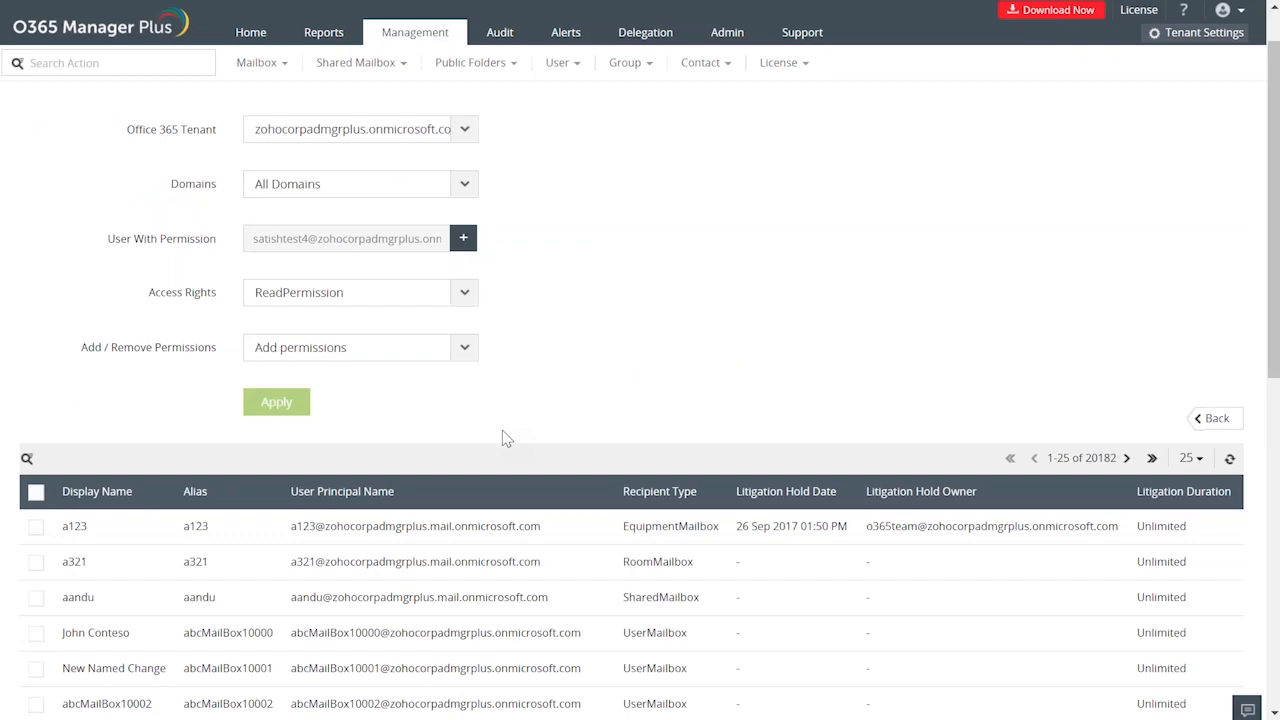
scroll(502, 437, down, 3)
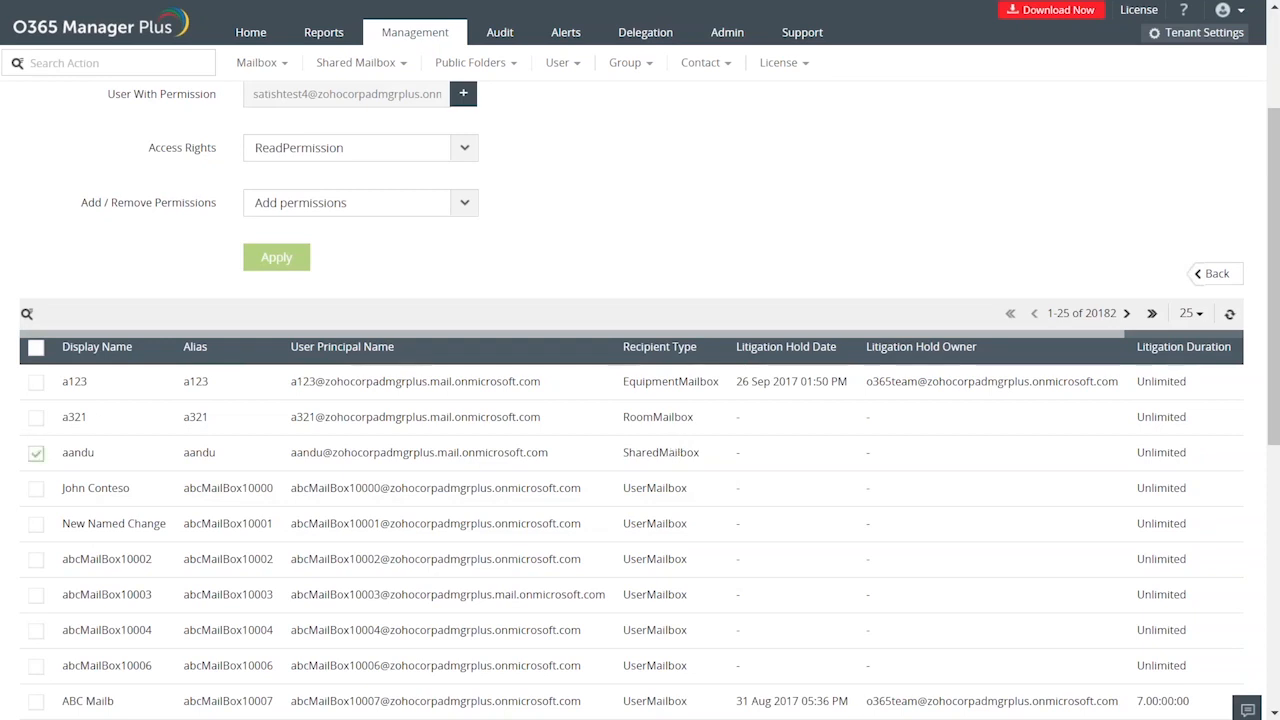
click(276, 257)
scroll(276, 257, up, 3)
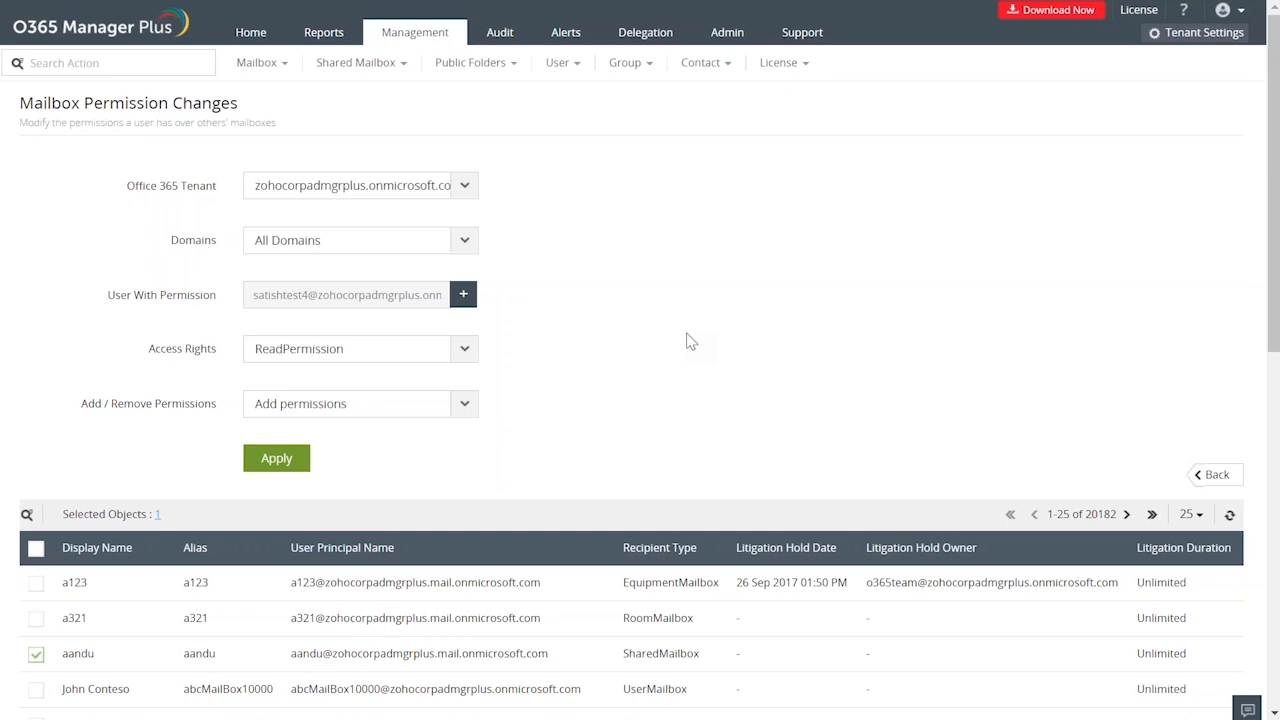
Switch to the PowerPoint slide show of the week 2 webinar presentation.
key(alt+Tab)
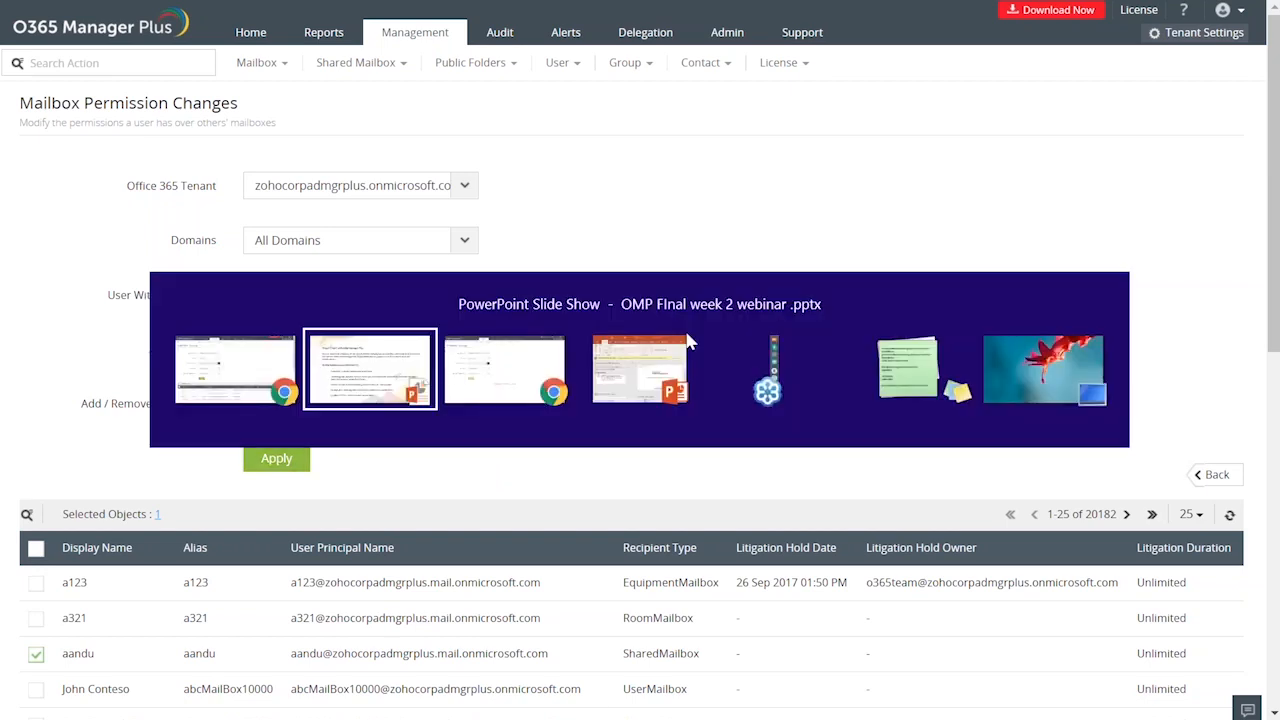
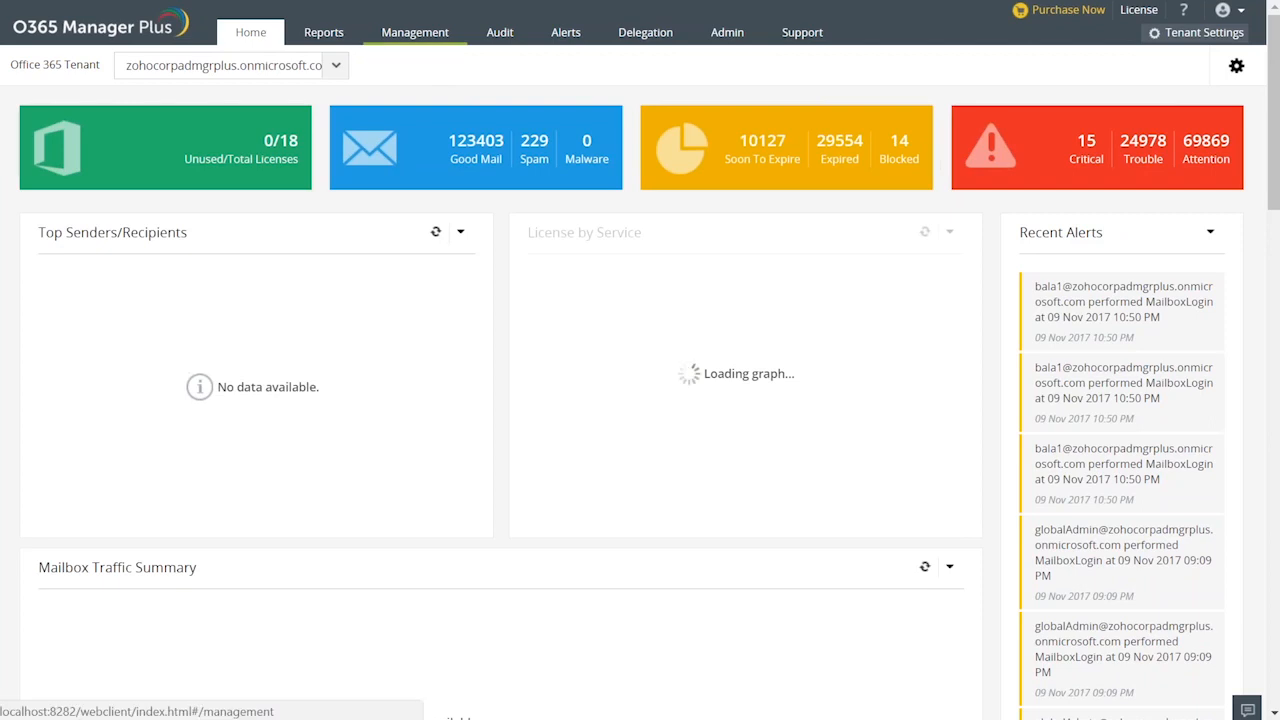
Find the MFA Settings task among the management actions by searching for "mfa", and open it.
click(415, 32)
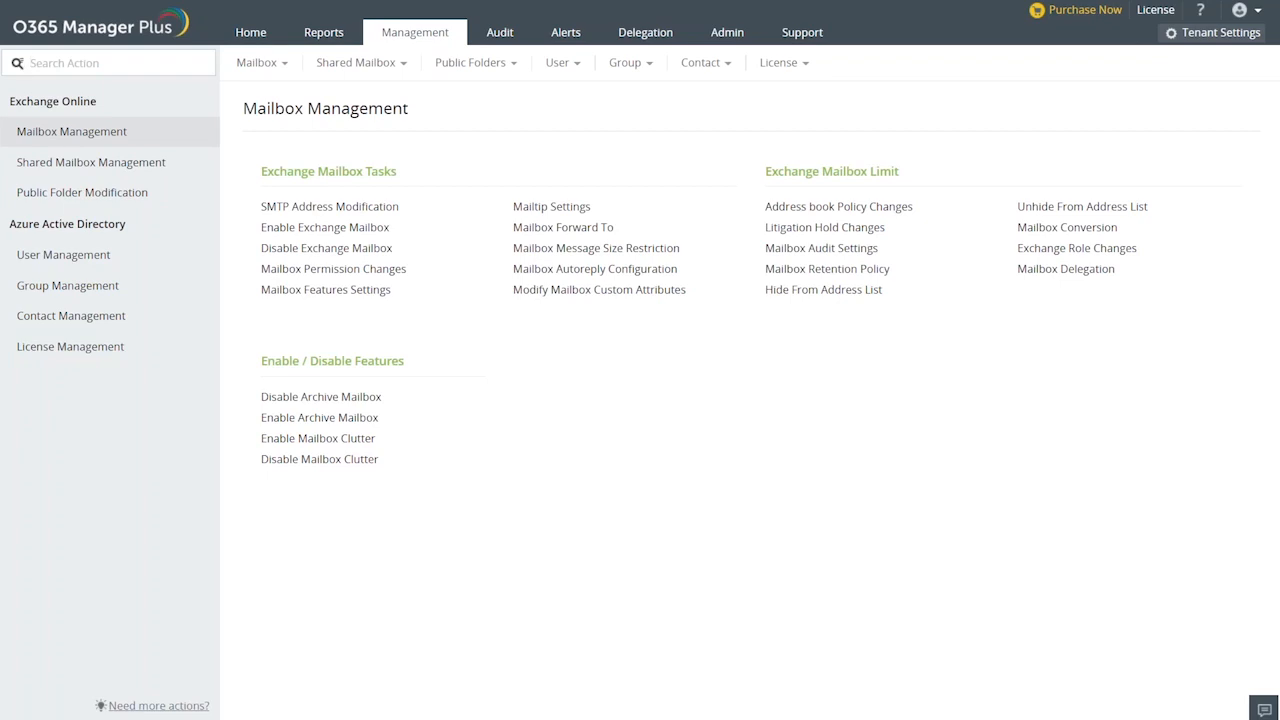
text(mfa)
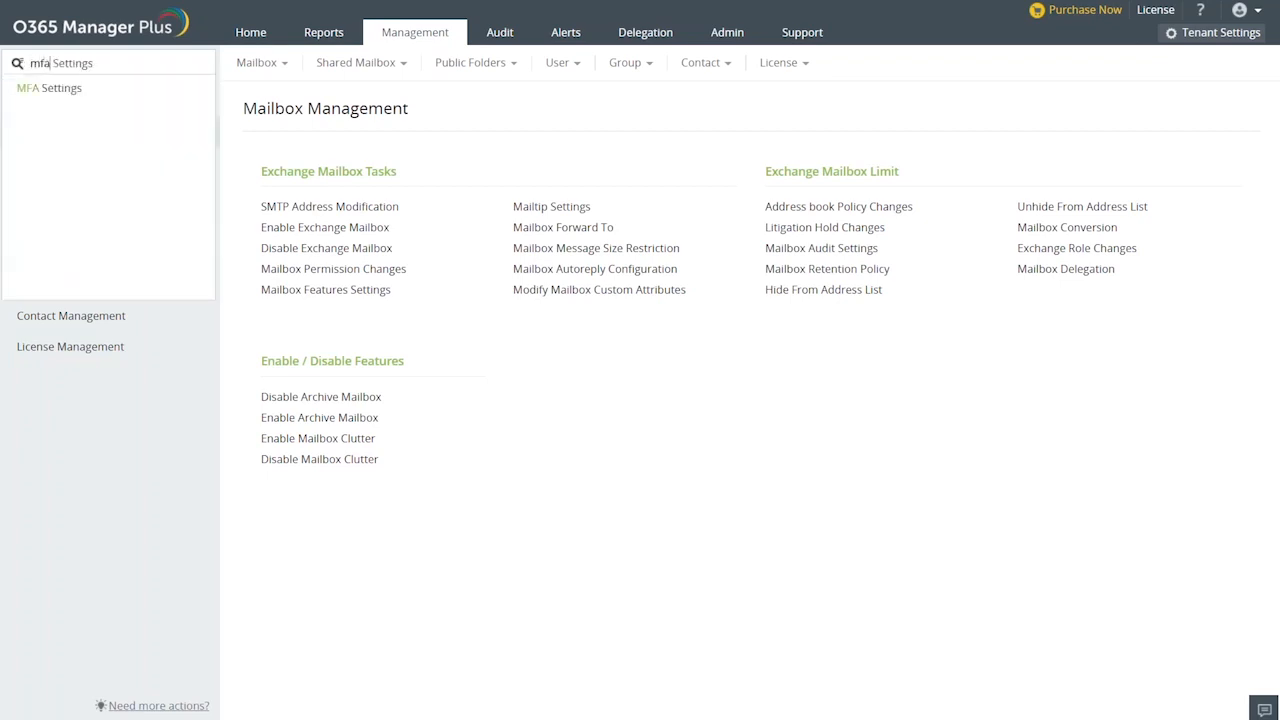
click(100, 89)
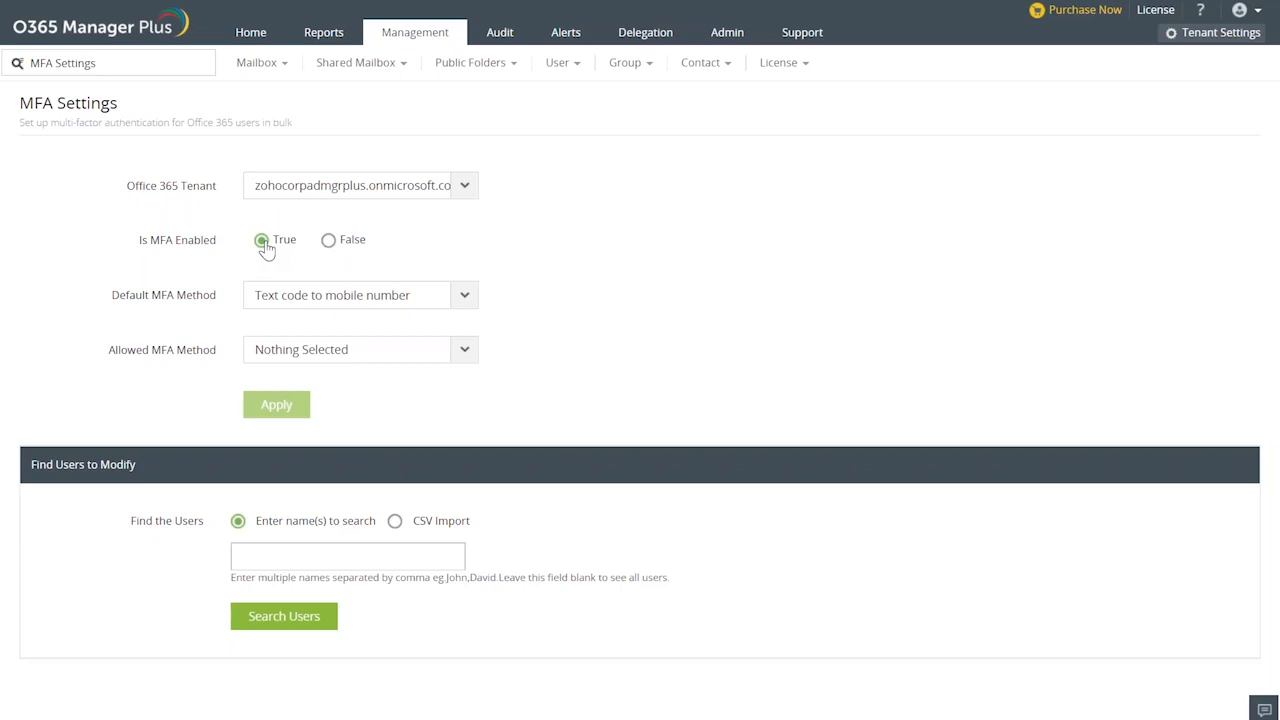
Set Is MFA Enabled to True and choose Call mobile number as the default MFA method.
click(330, 245)
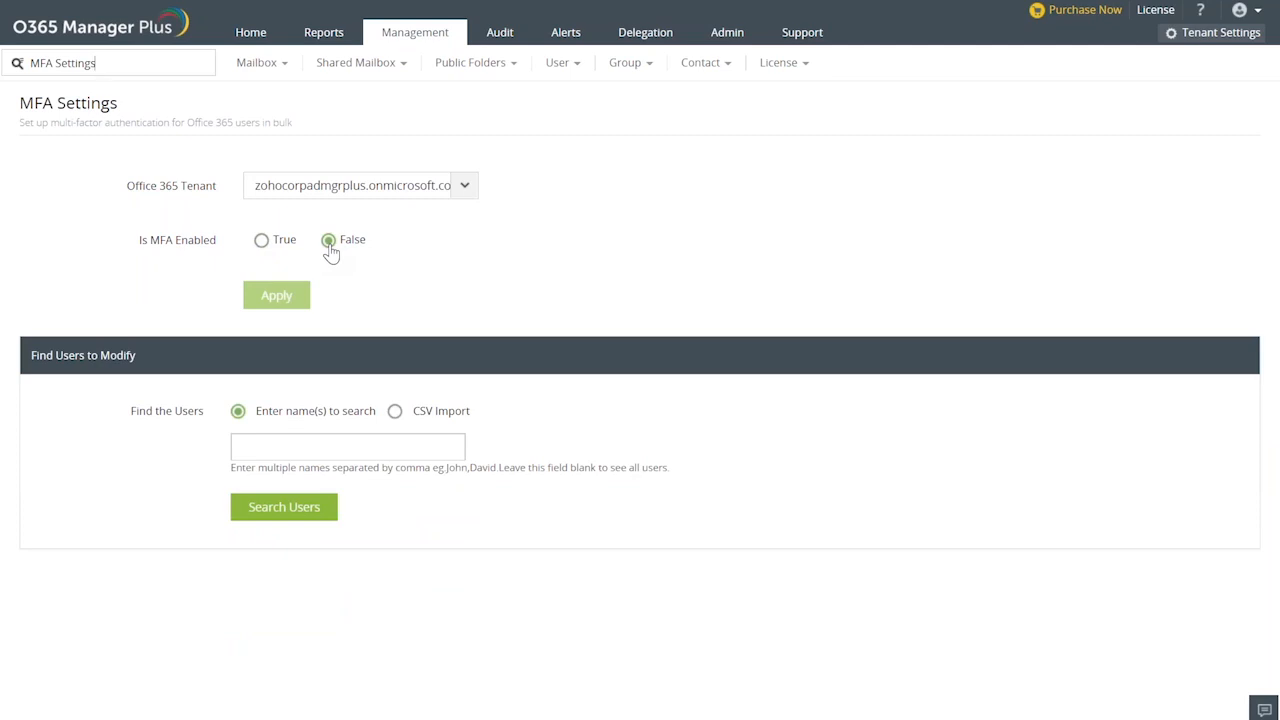
click(263, 243)
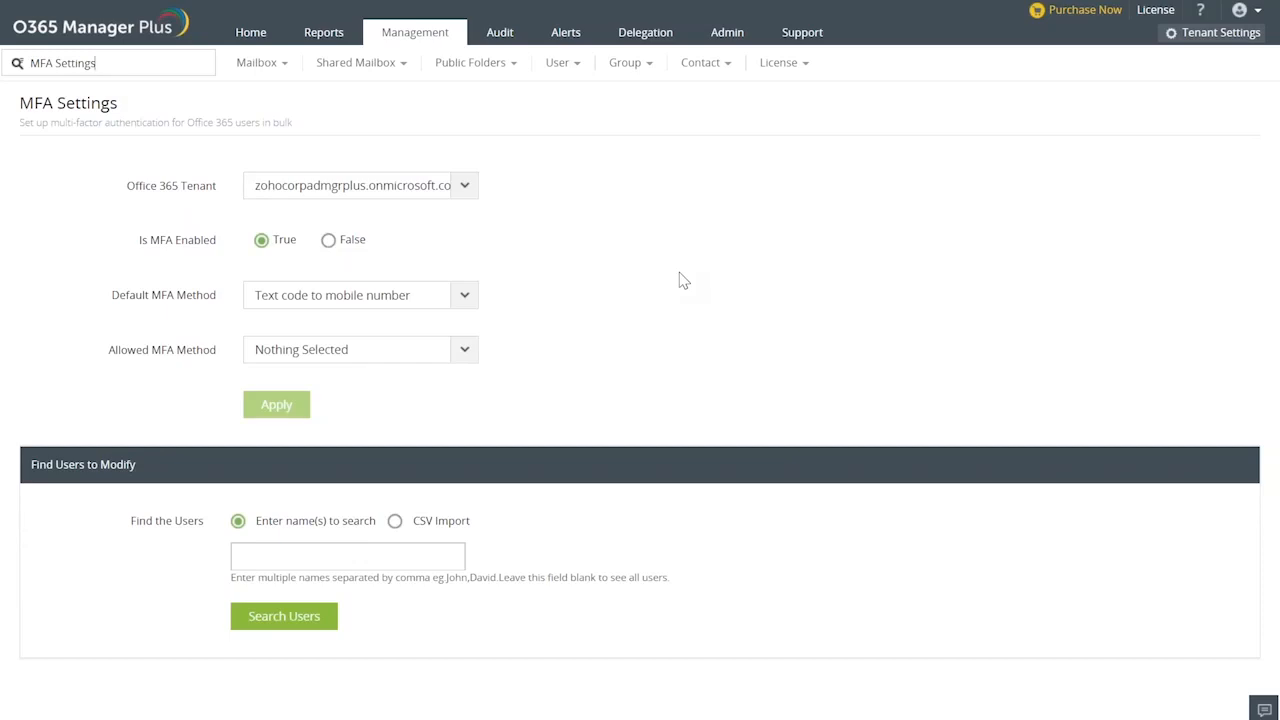
click(471, 297)
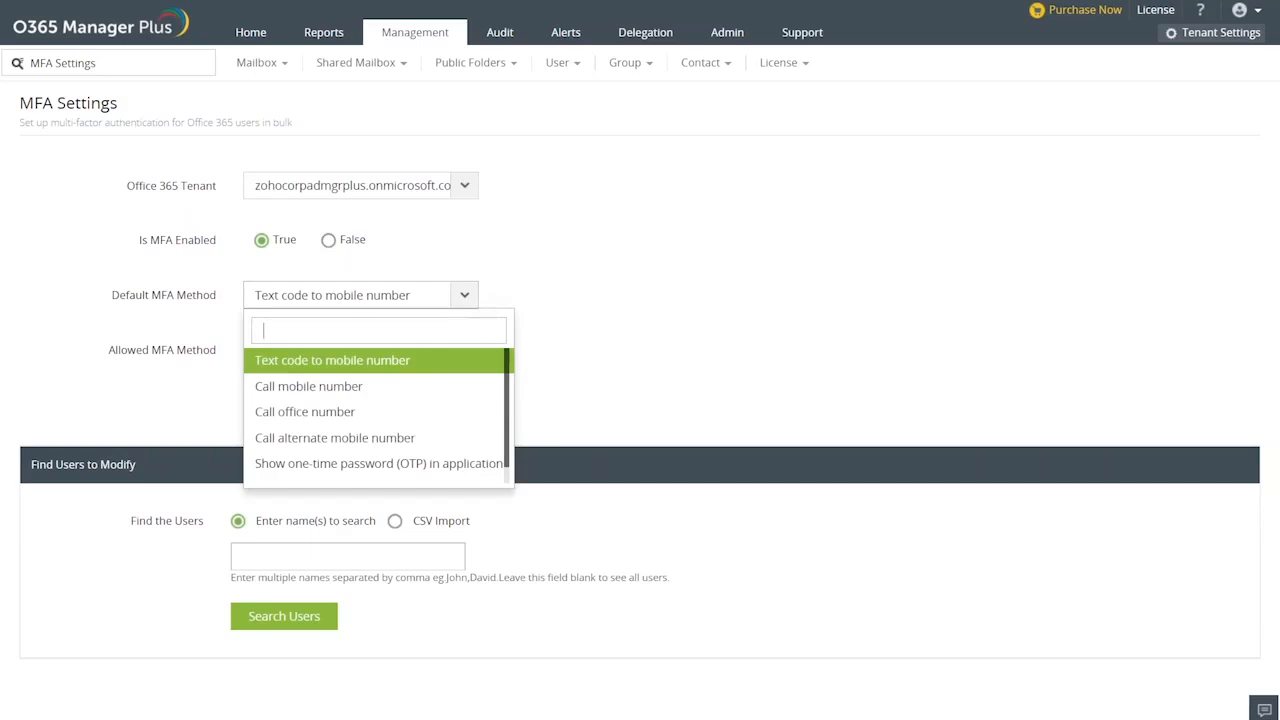
click(335, 397)
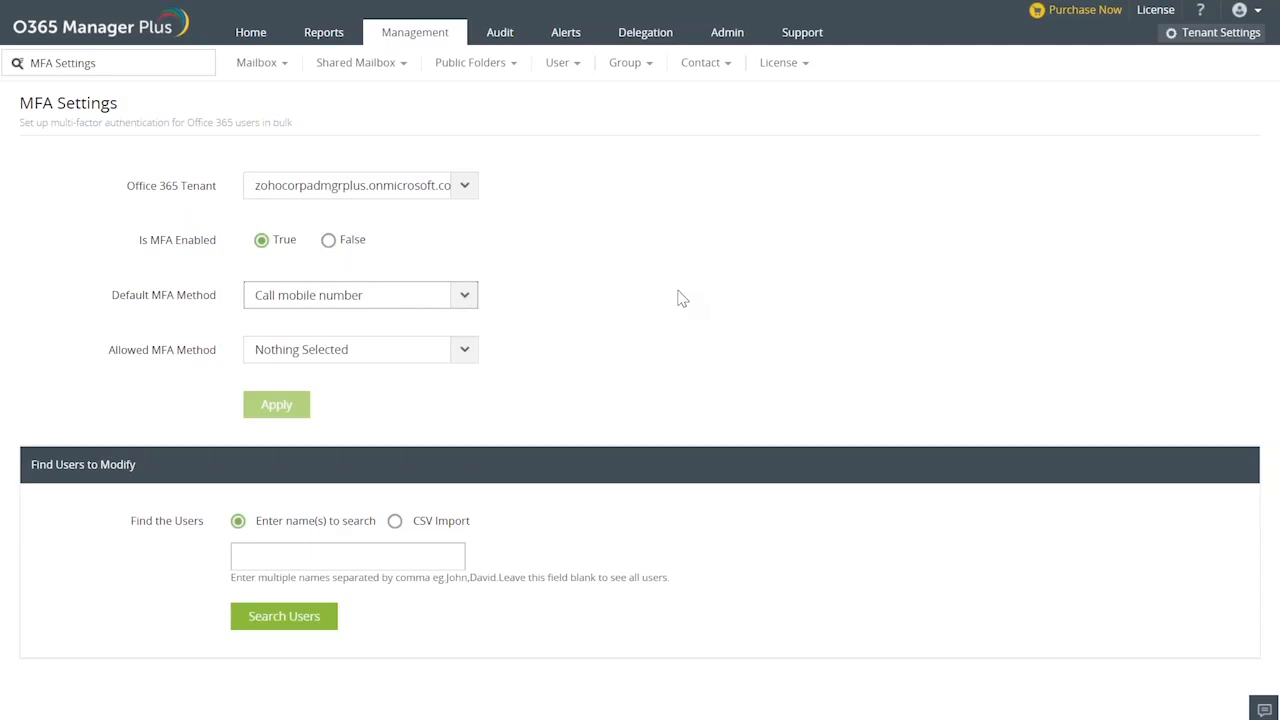
Allow Text code to mobile number, Call office number and Show one-time password (OTP) in application as MFA methods.
click(465, 352)
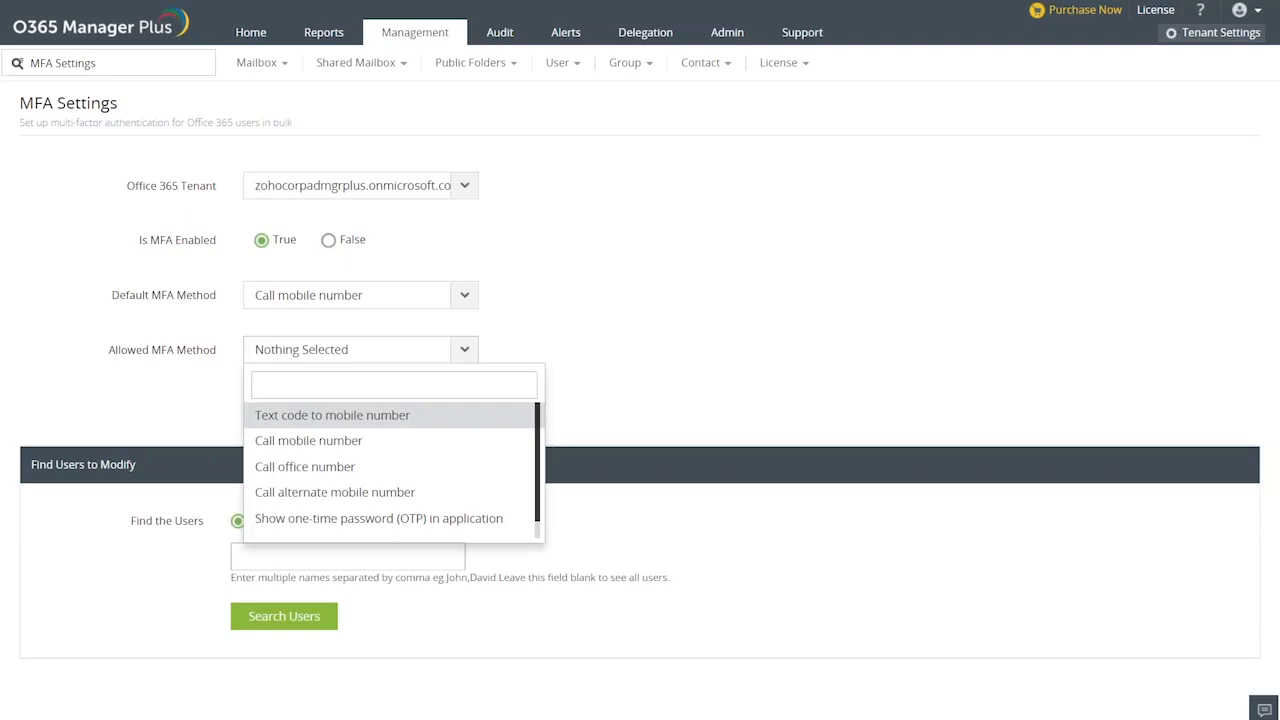
key(Return)
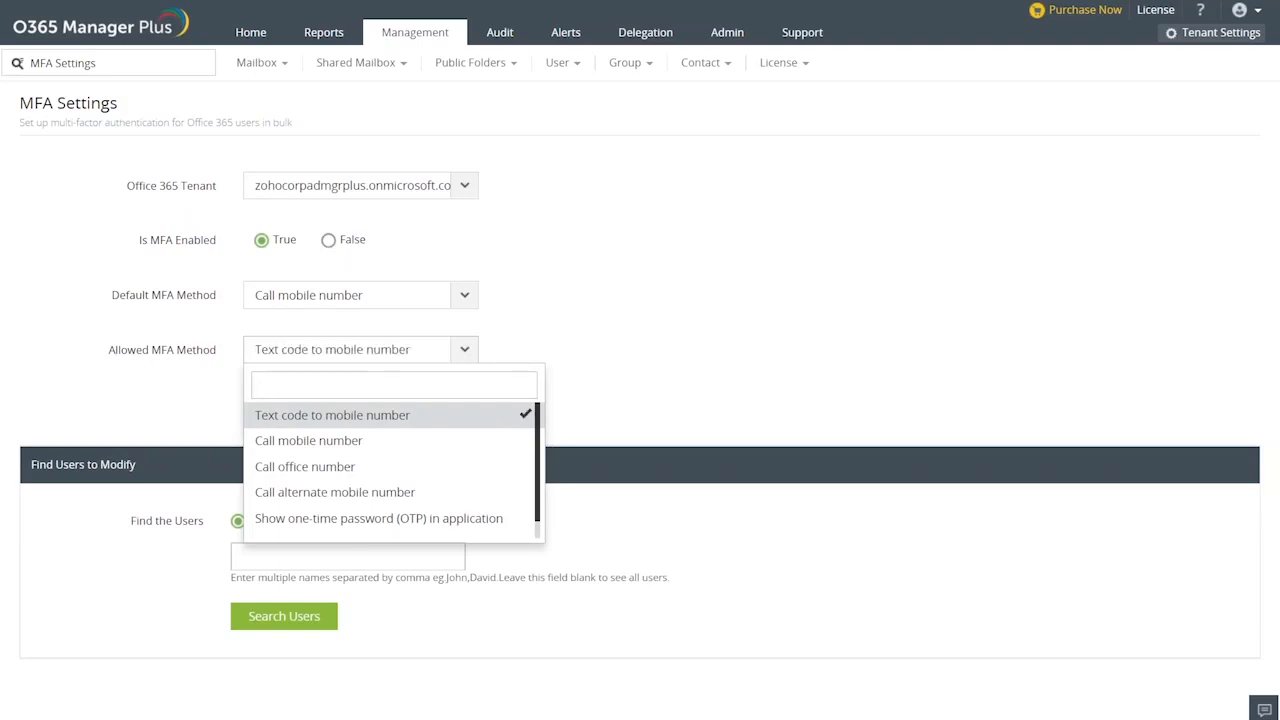
click(314, 518)
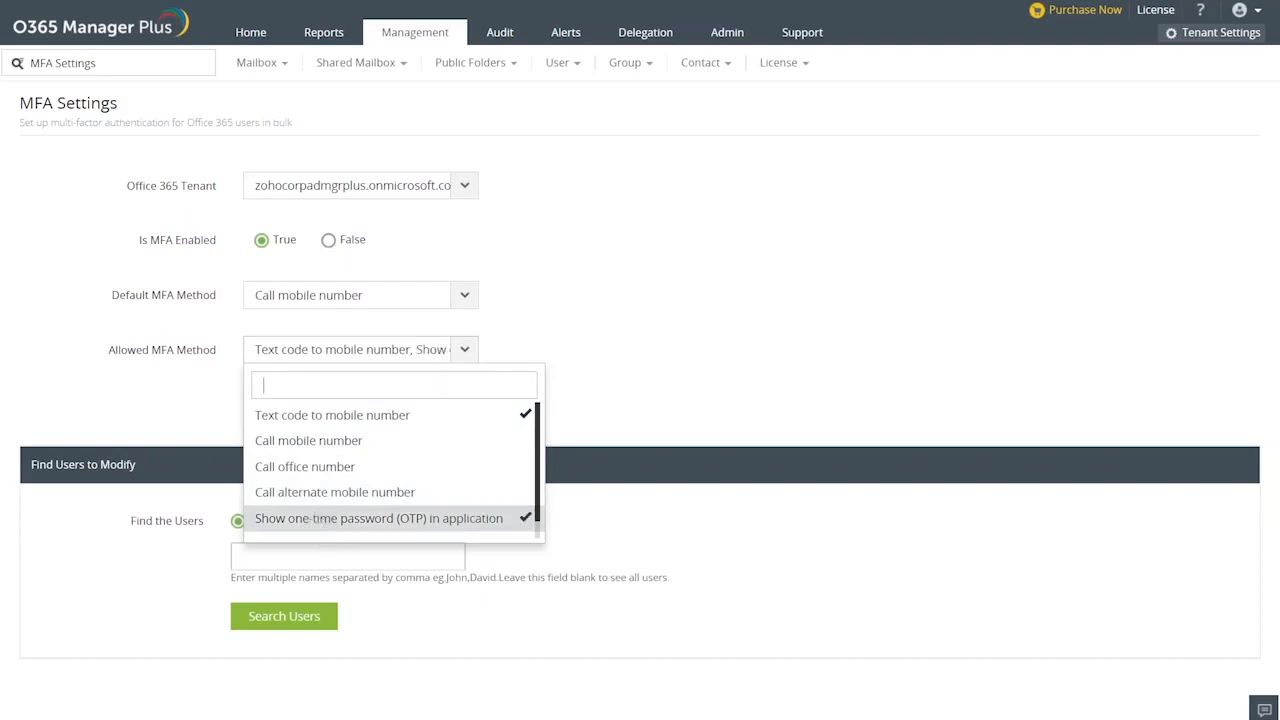
click(306, 468)
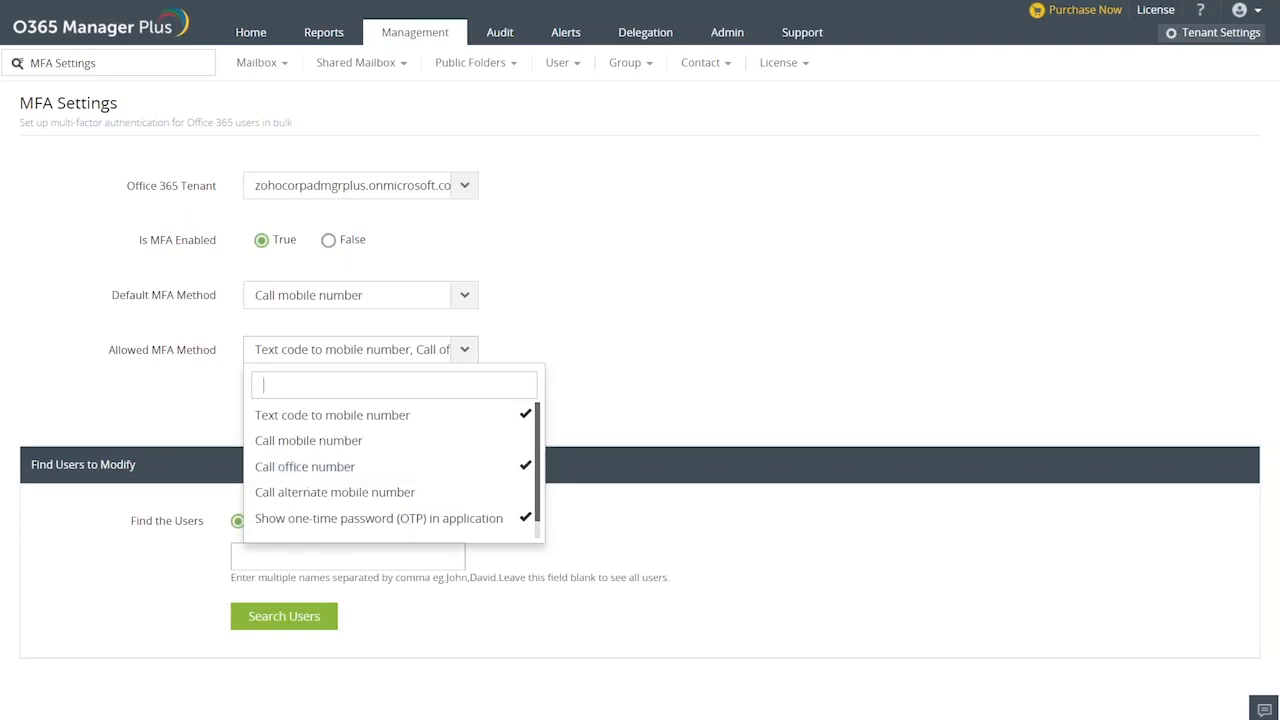
click(556, 312)
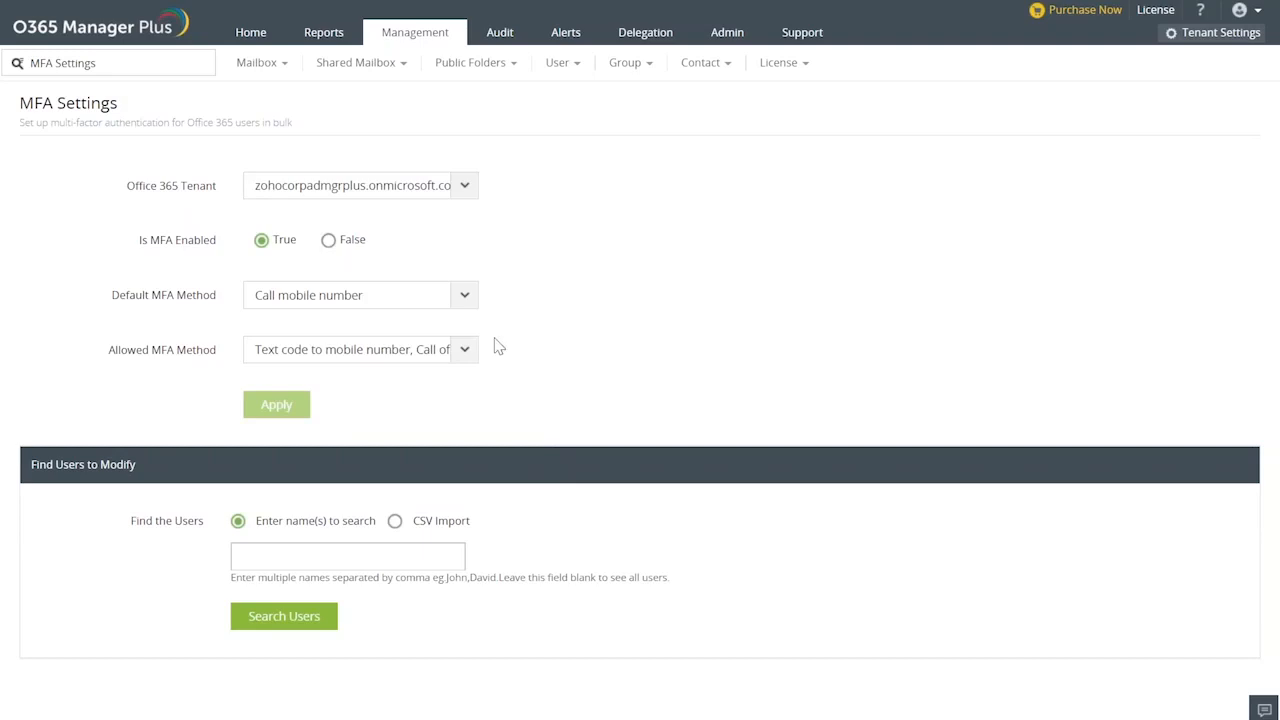
click(452, 362)
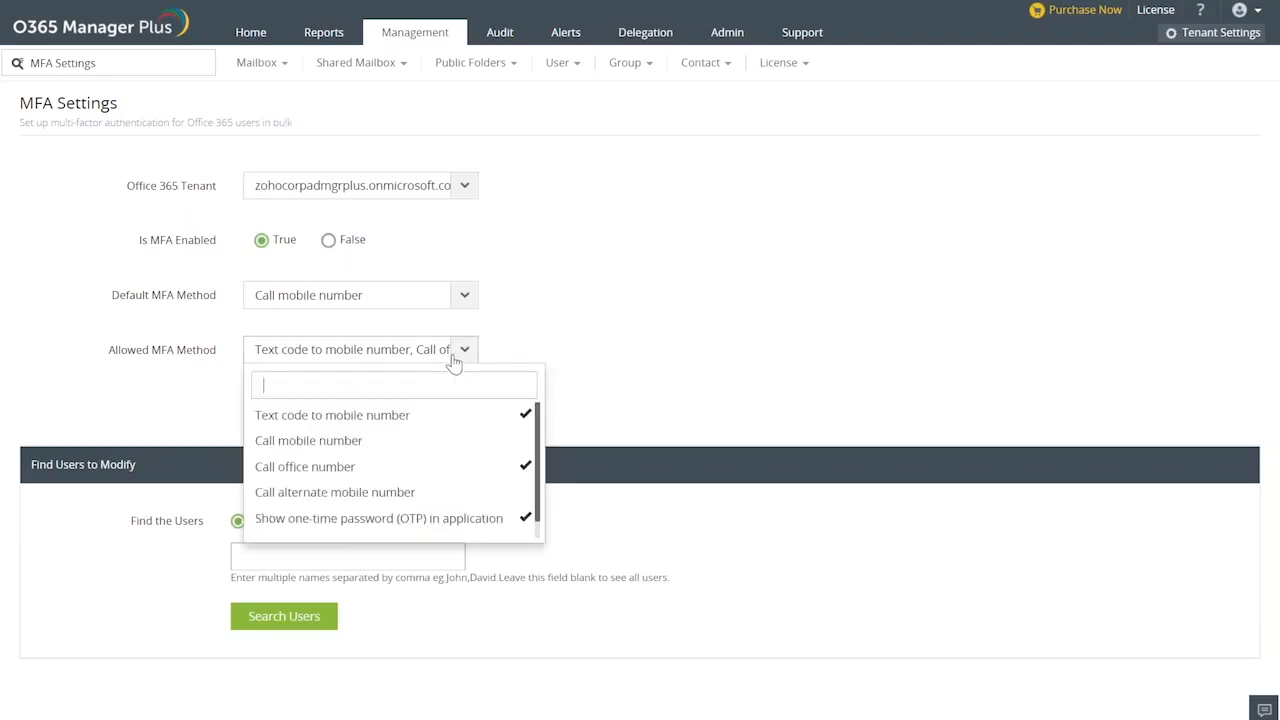
key(Down)
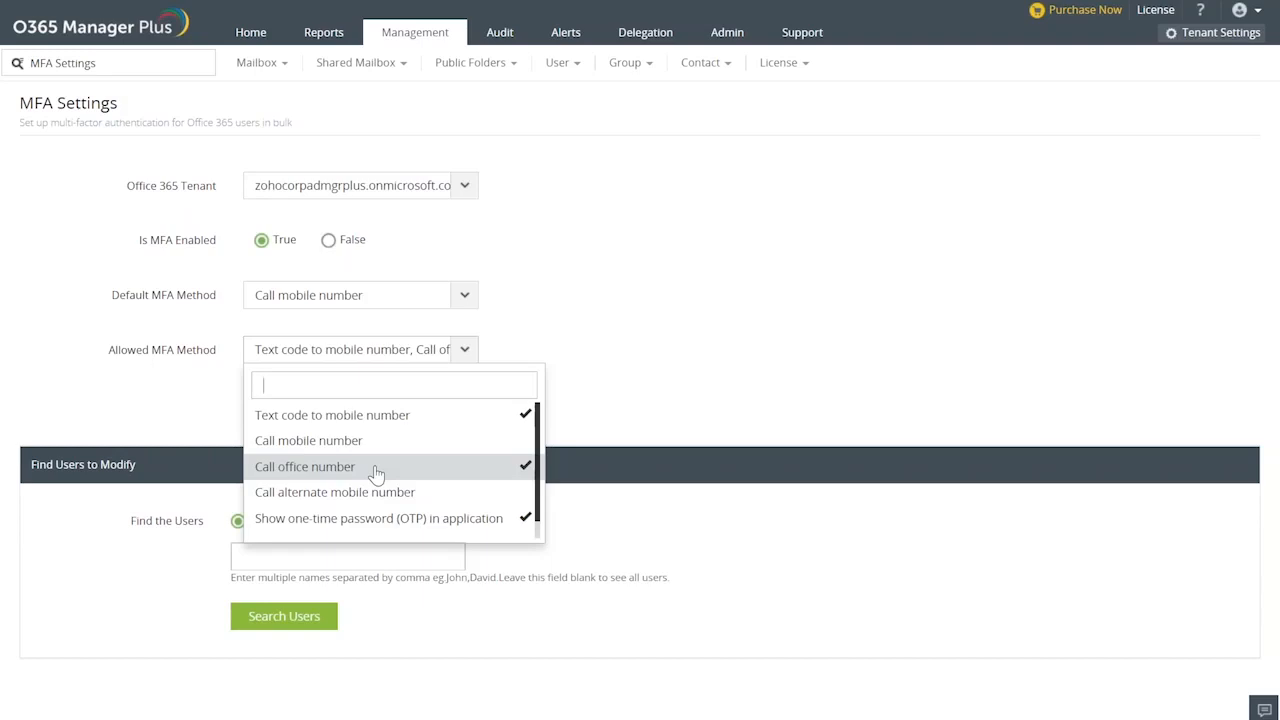
click(610, 376)
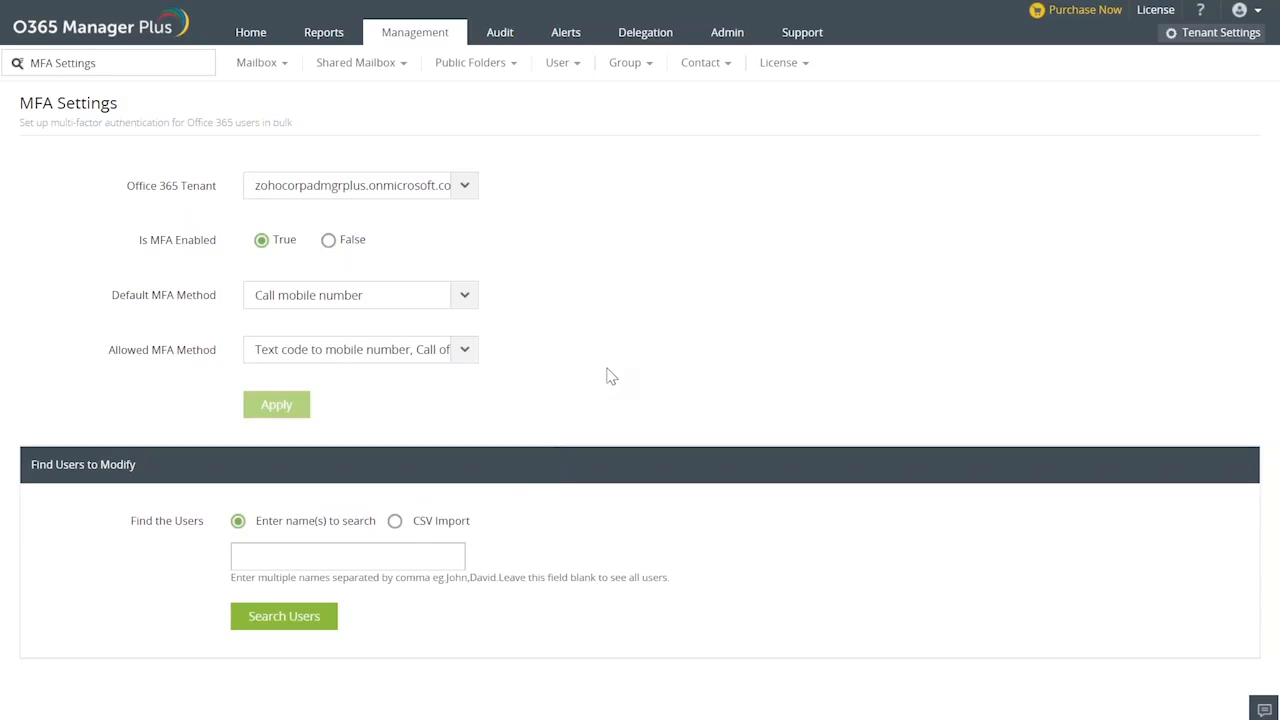
Search for the users to modify by entering a user name, and return to the Find Users to Modify form.
click(290, 556)
text(bala)
click(284, 616)
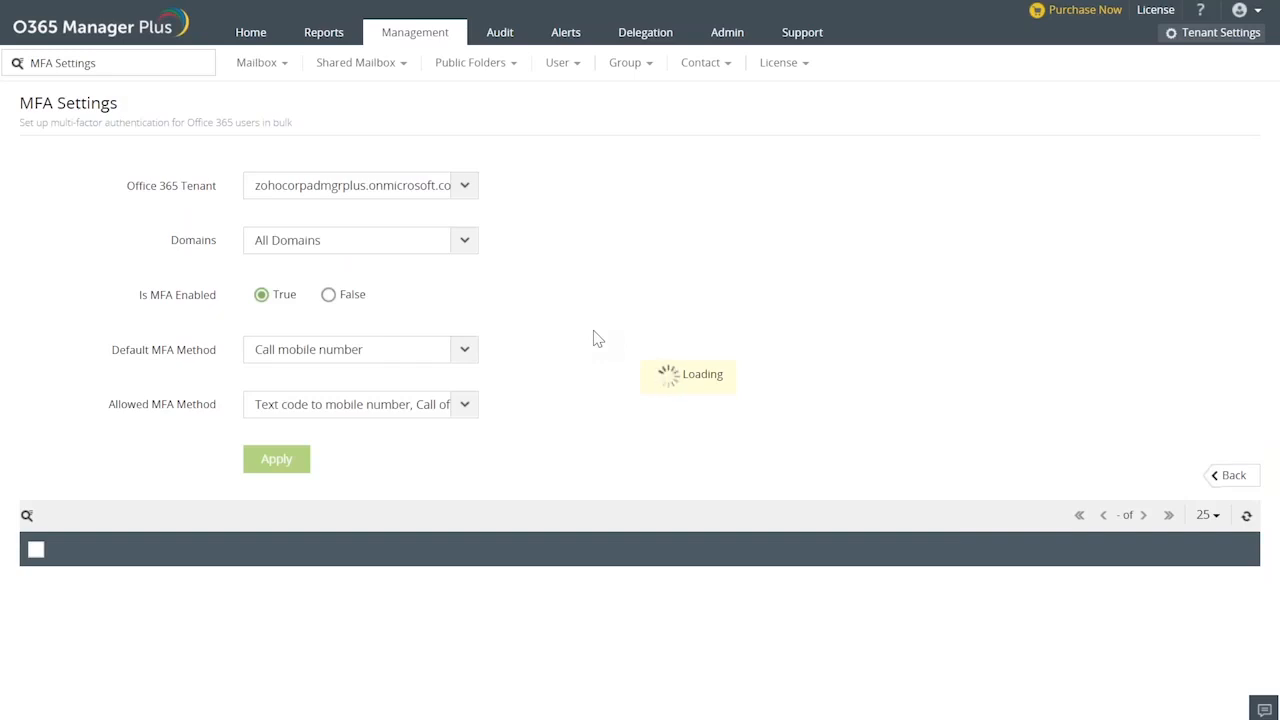
click(1210, 478)
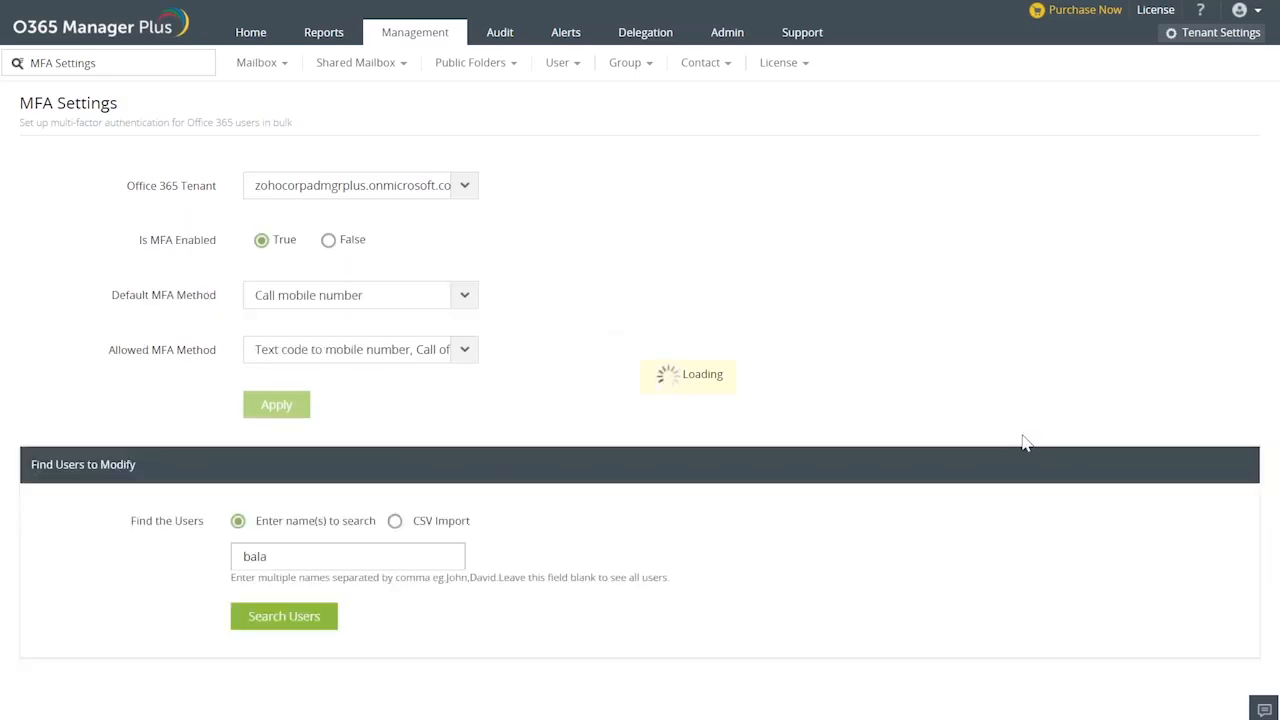
Choose CSV Import as the way to find the users, and switch to the PowerPoint slide show of the webinar.
click(394, 521)
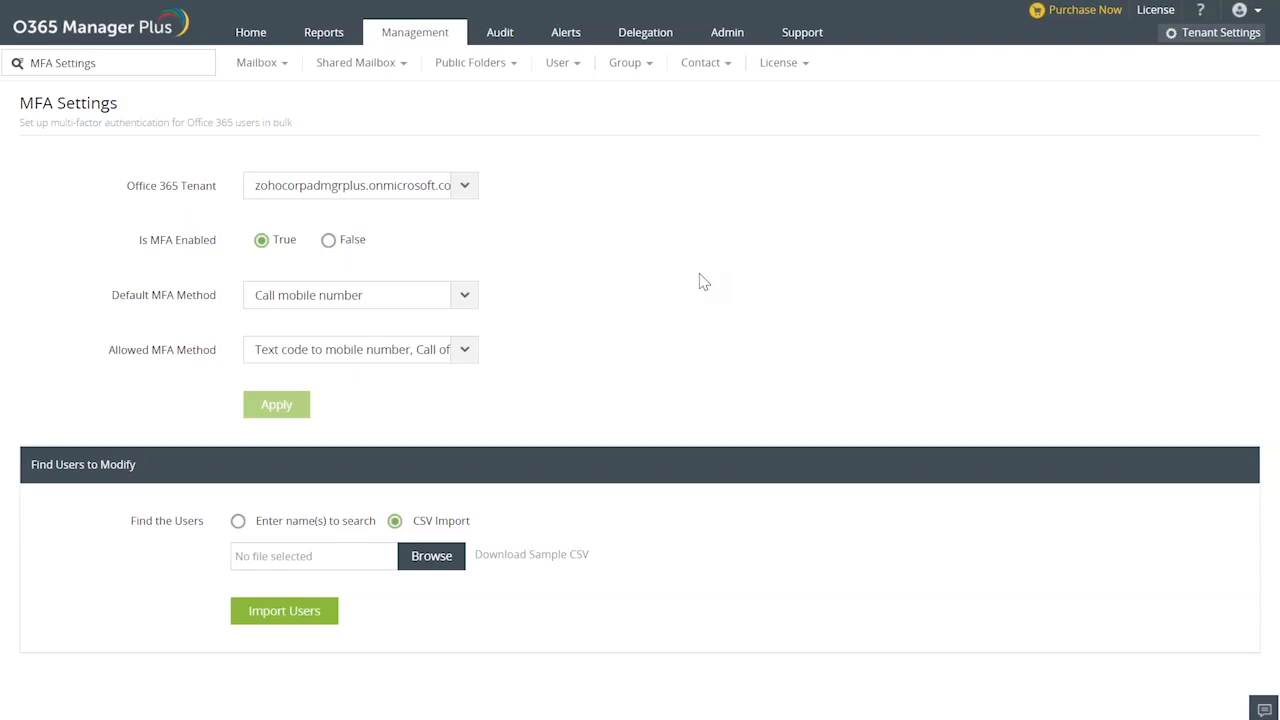
key(alt+Tab)
key(alt+Tab)
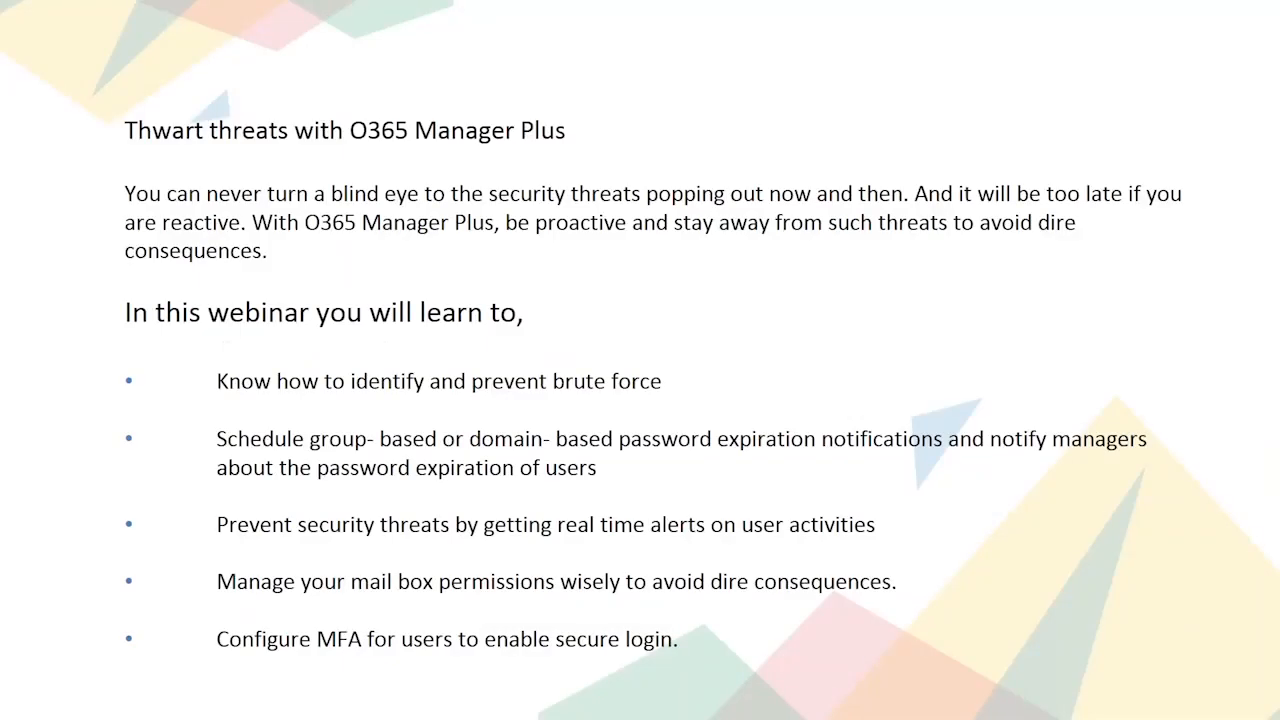